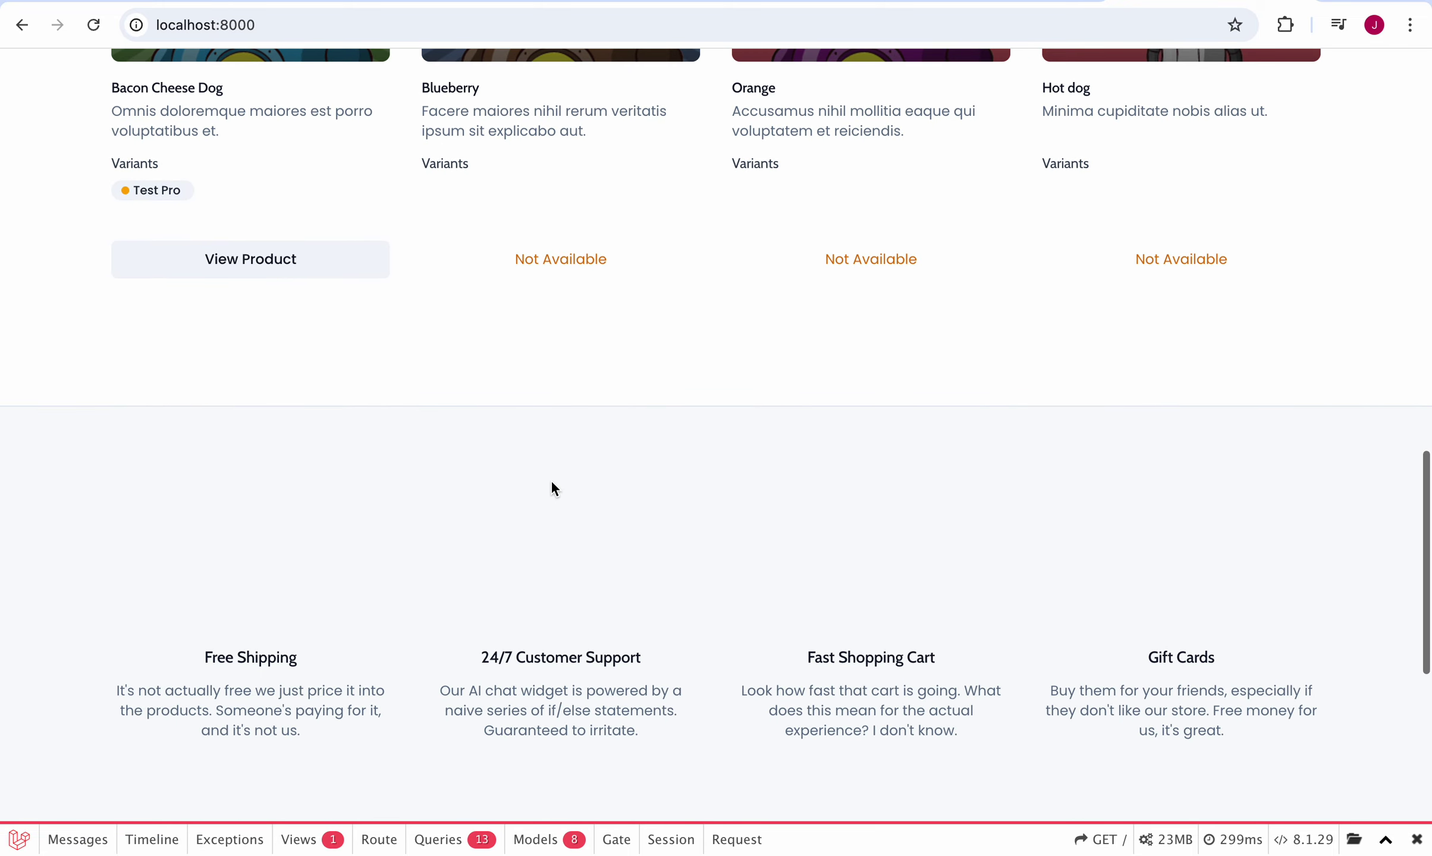
Step: Open the Bacon Cheese Dog product page and review its price, stock and variant
scroll(552, 483, "up", 3)
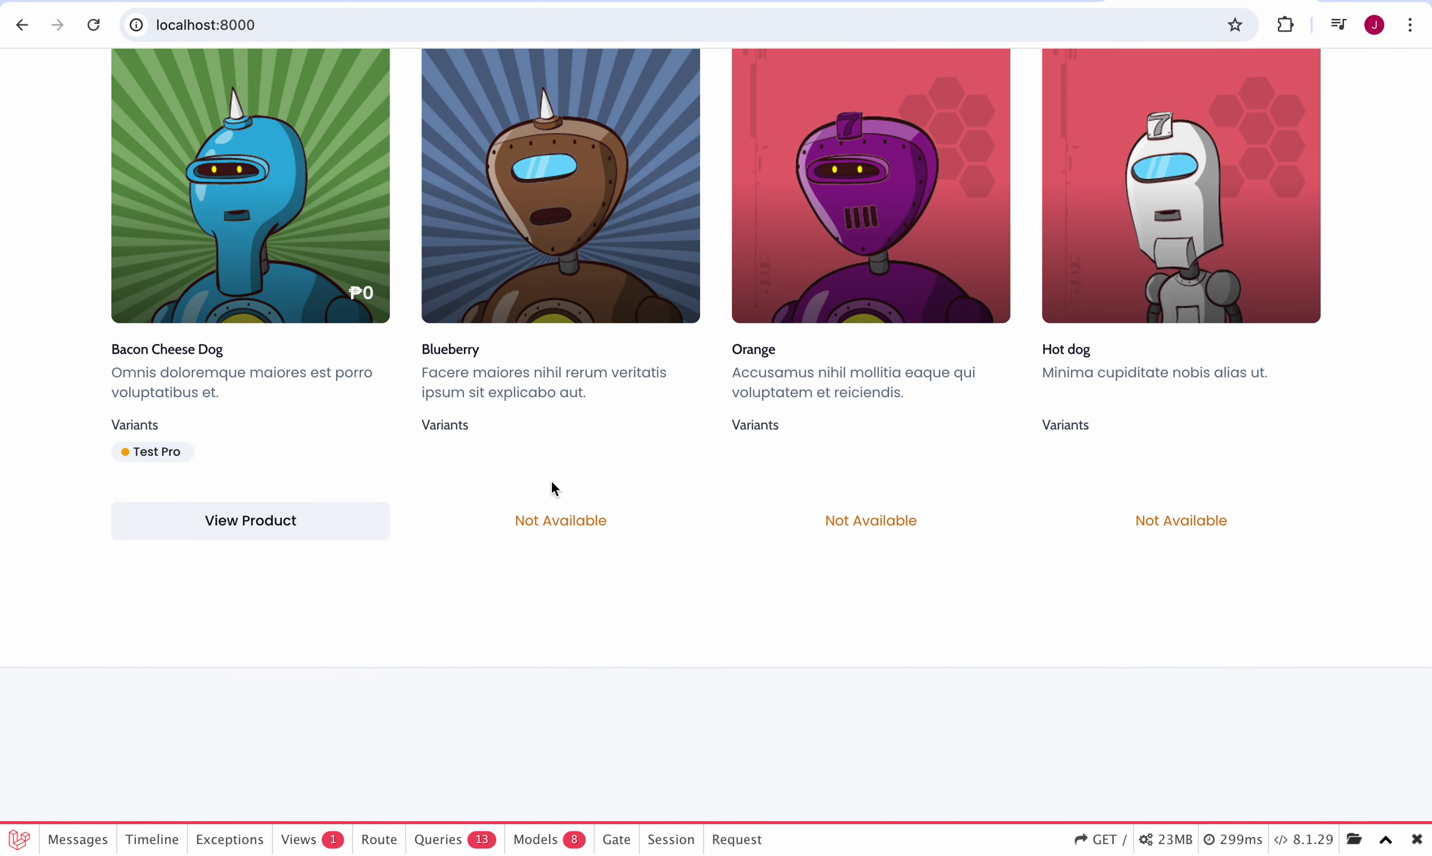
scroll(552, 483, "up", 1)
scroll(551, 482, "down", 2)
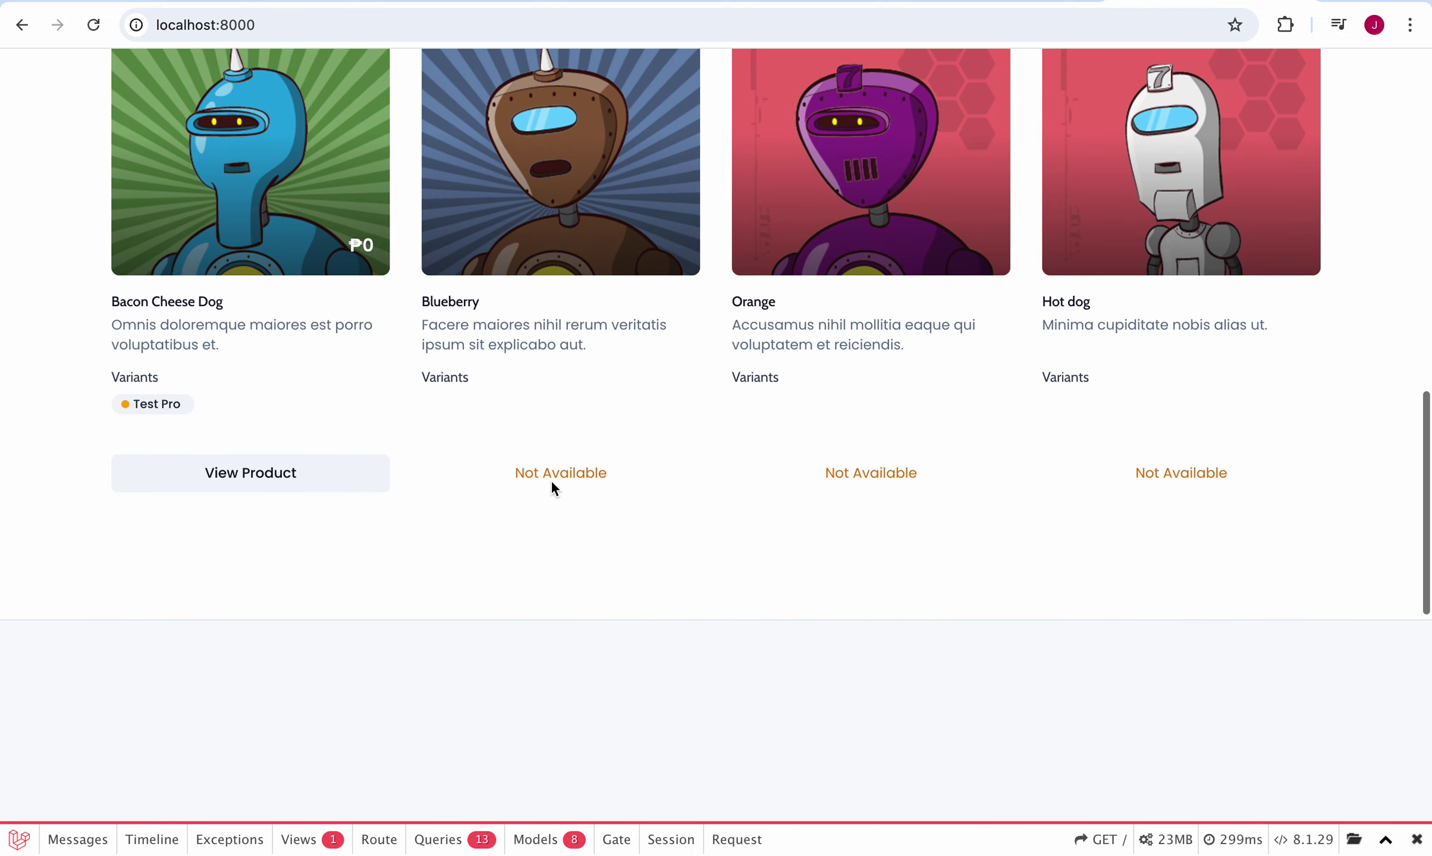
scroll(554, 489, "down", 2)
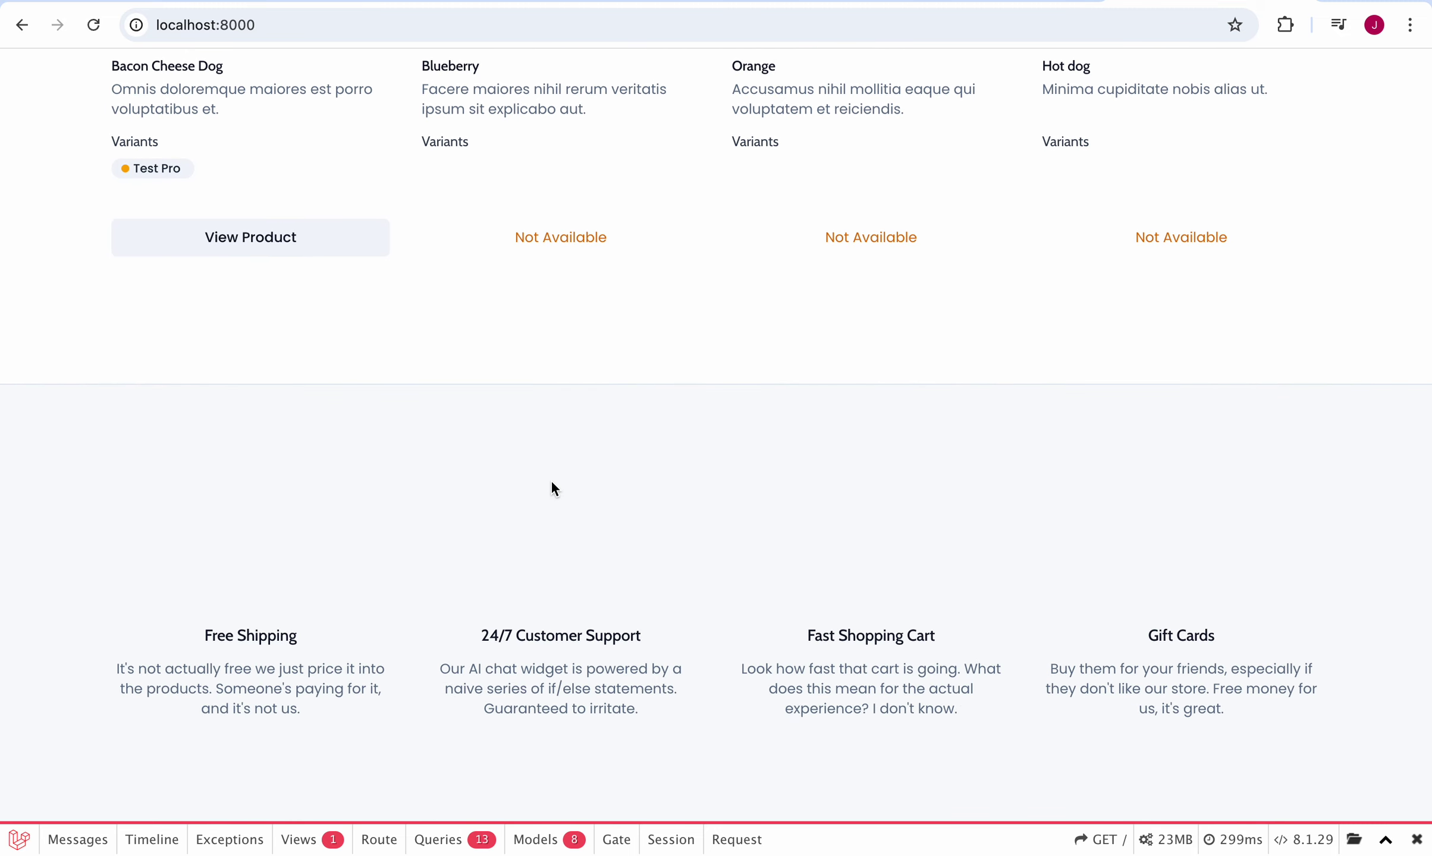
left_click(278, 242)
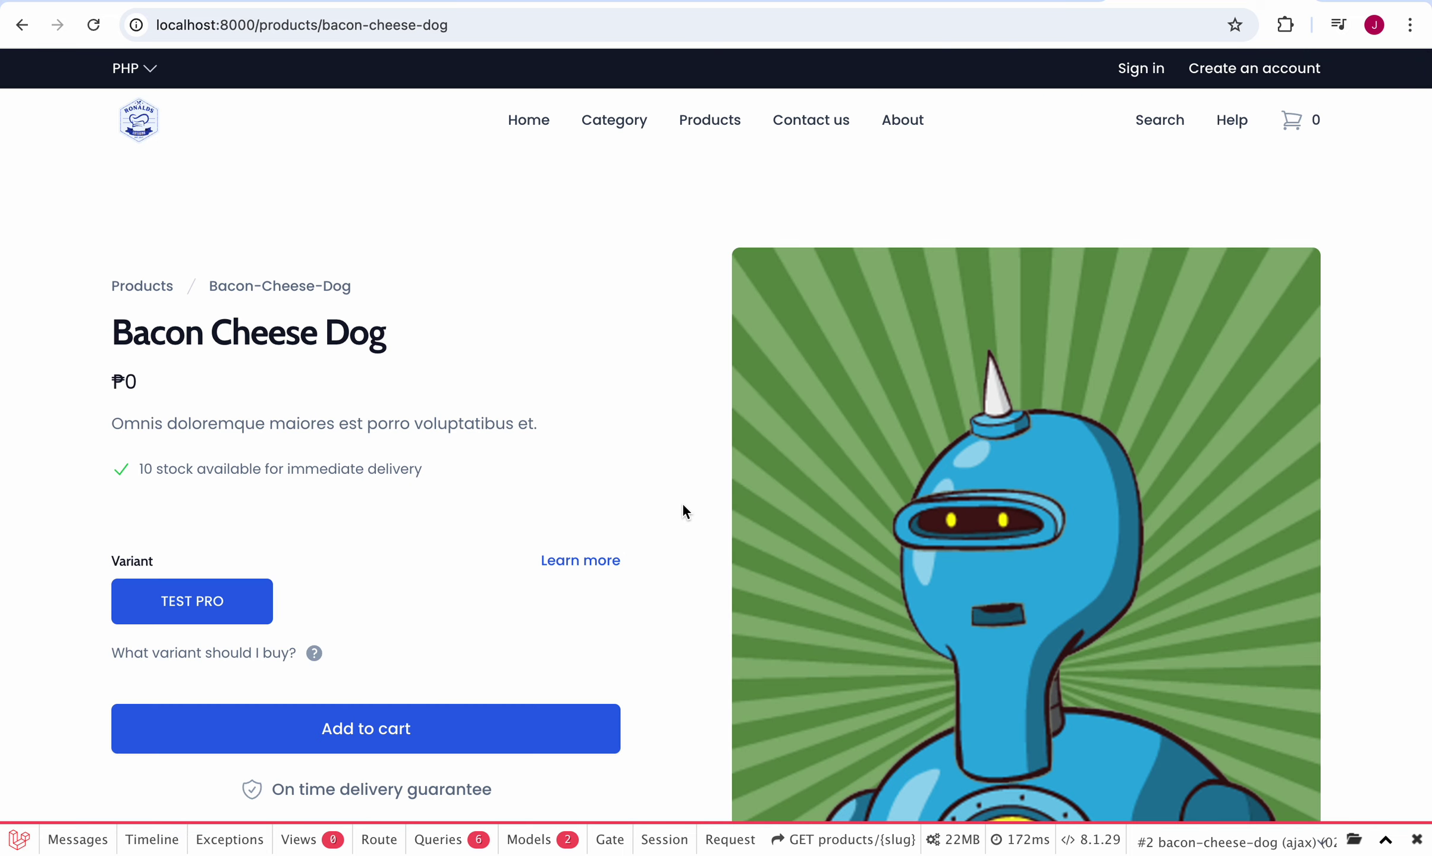
scroll(683, 507, "down", 4)
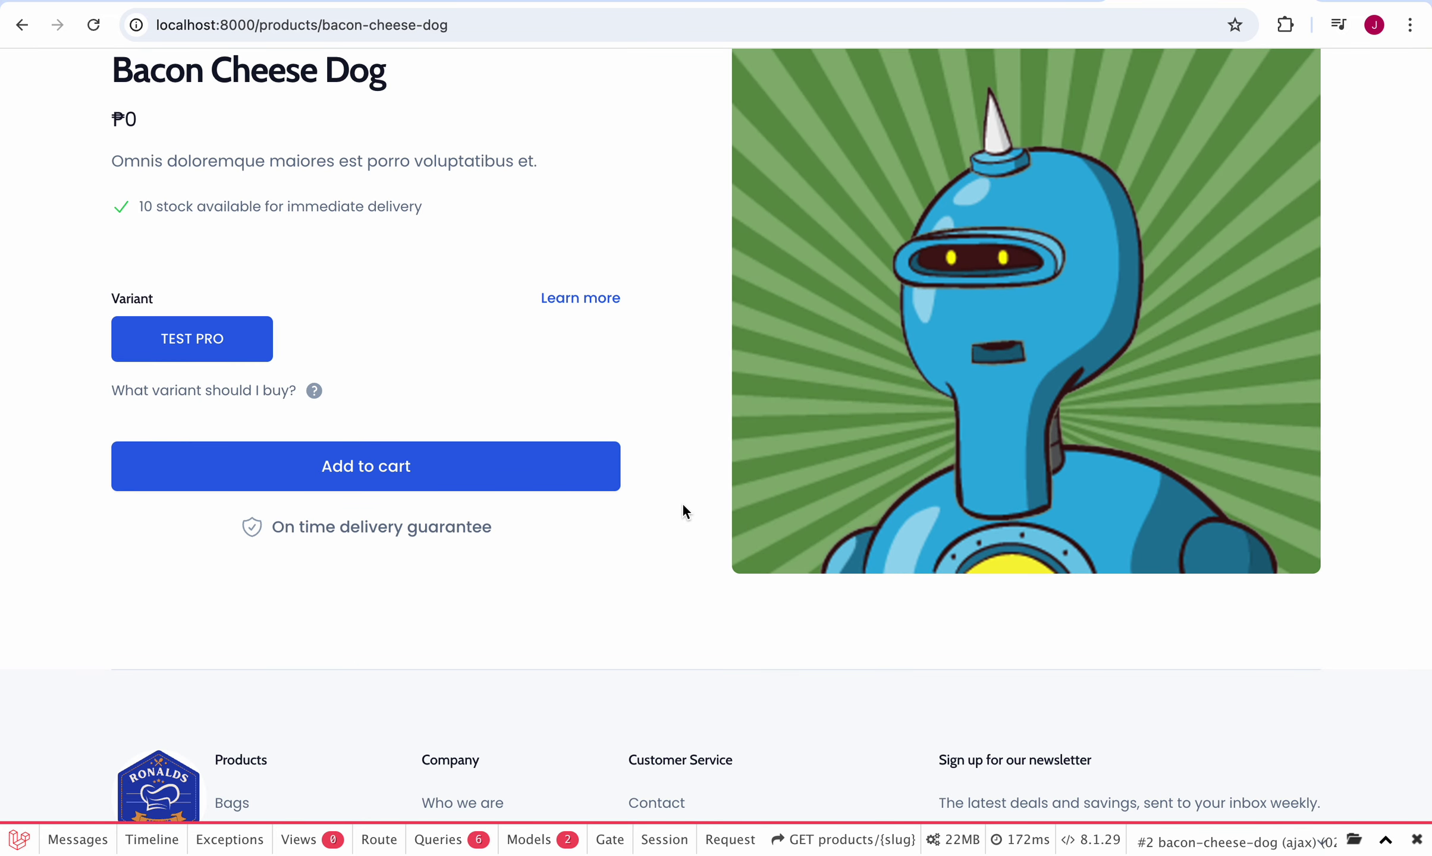
scroll(683, 511, "down", 5)
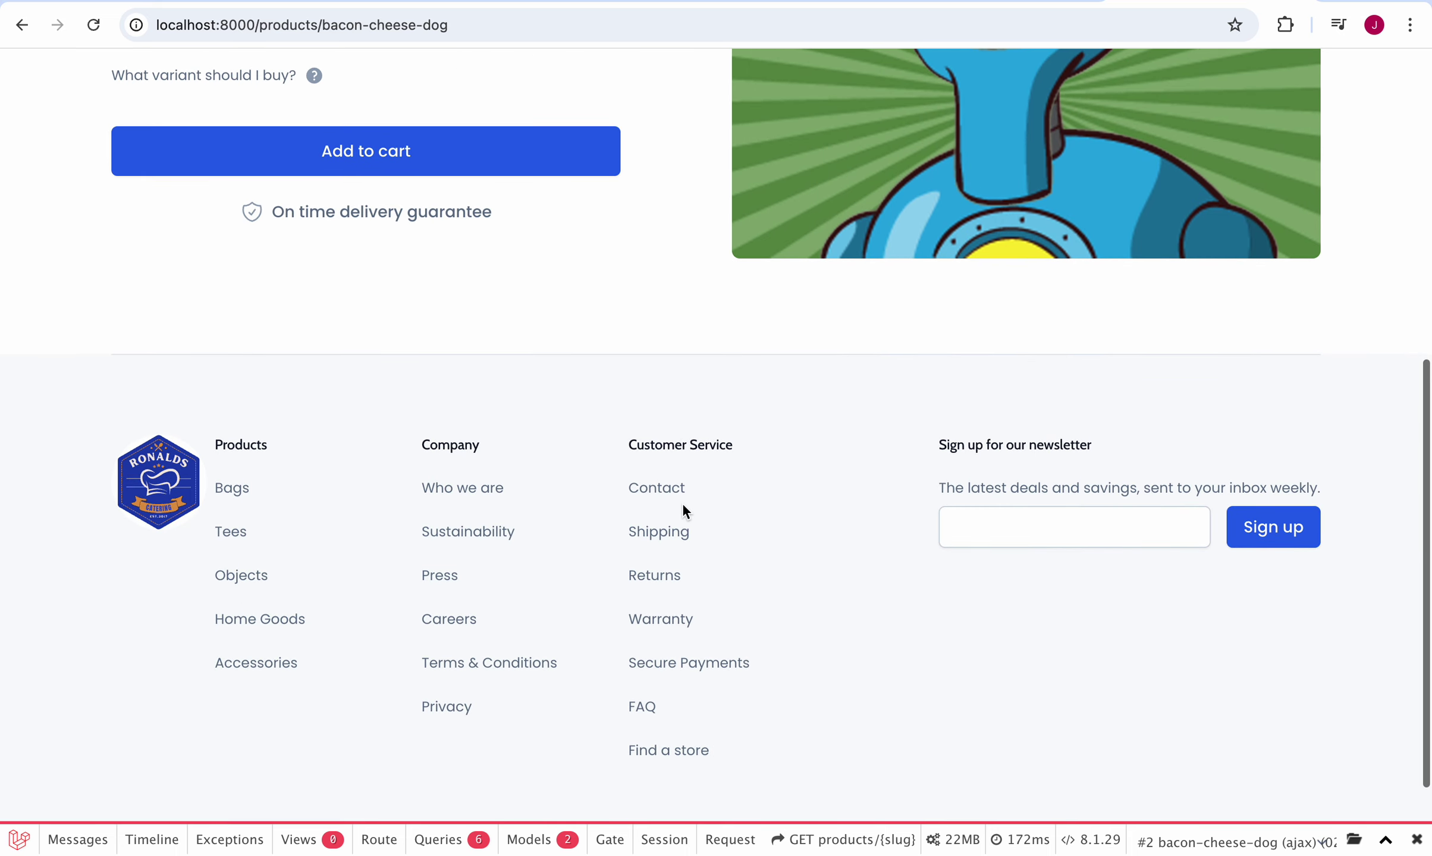
scroll(683, 511, "up", 4)
scroll(682, 506, "up", 3)
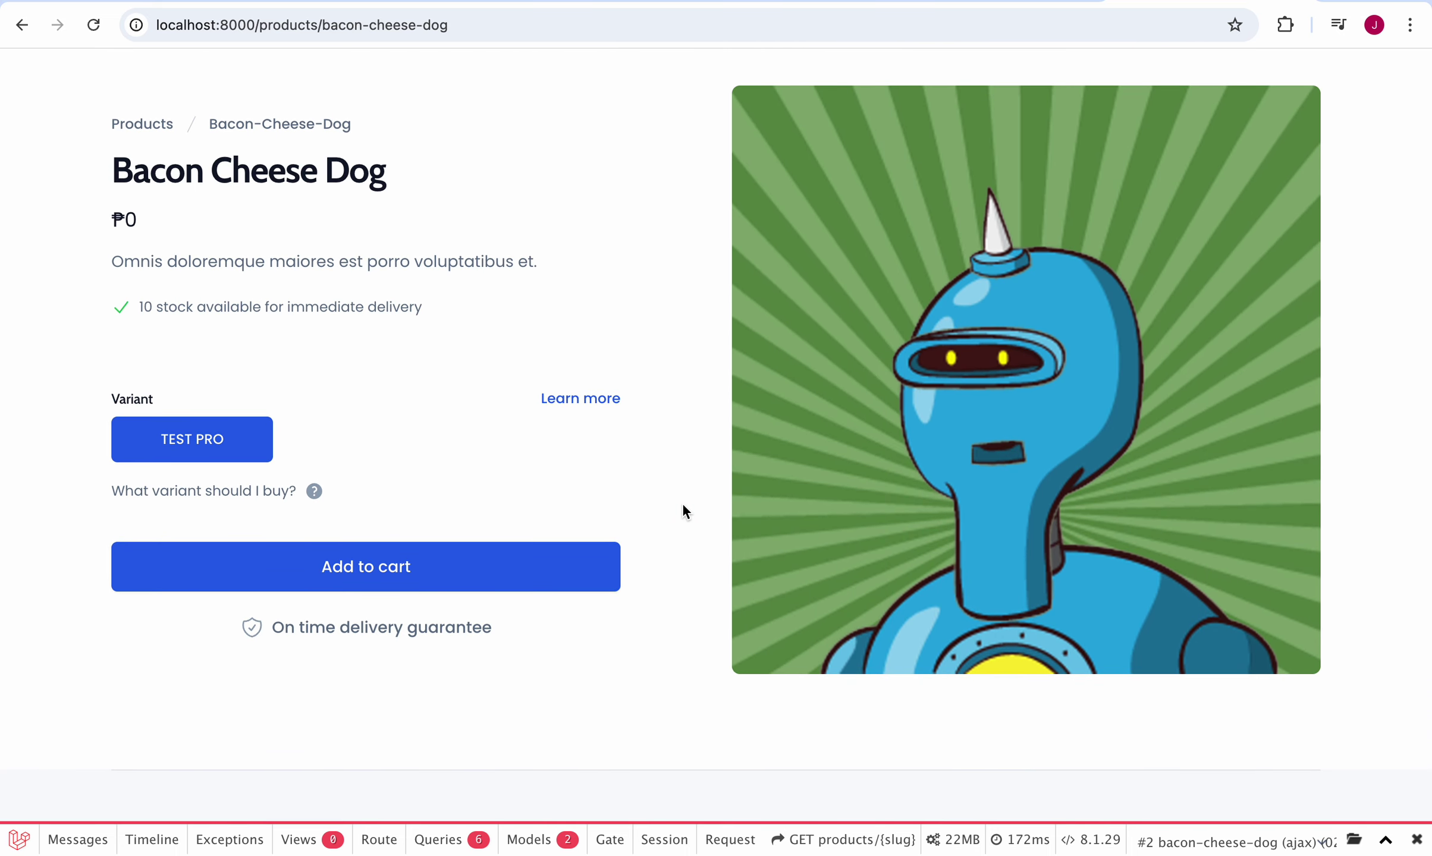
scroll(584, 405, "up", 3)
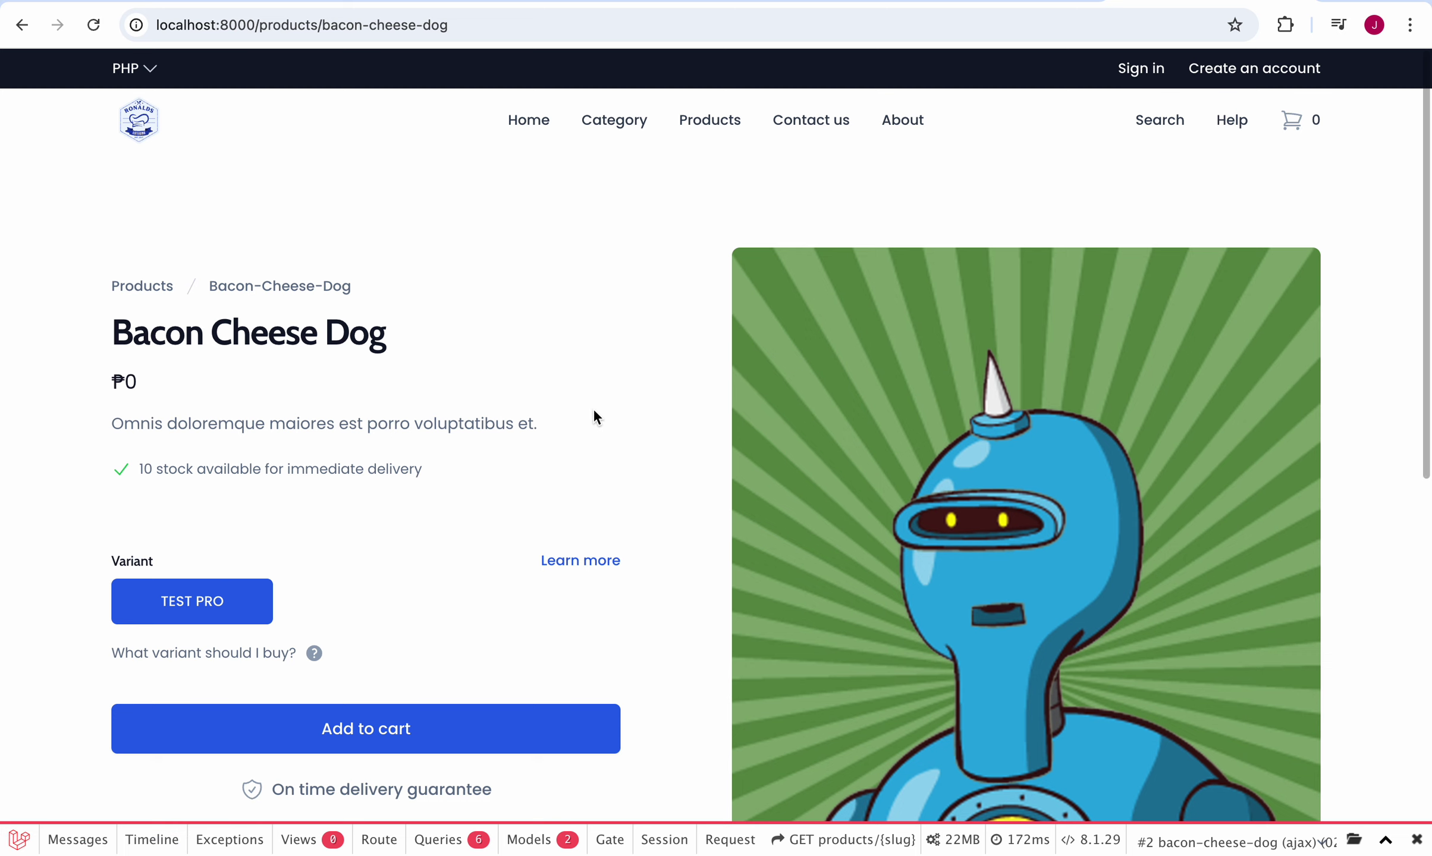
scroll(620, 543, "down", 5)
Step: Try adding Bacon Cheese Dog to the cart, landing on the sign-in page's e-mail field
left_click(530, 435)
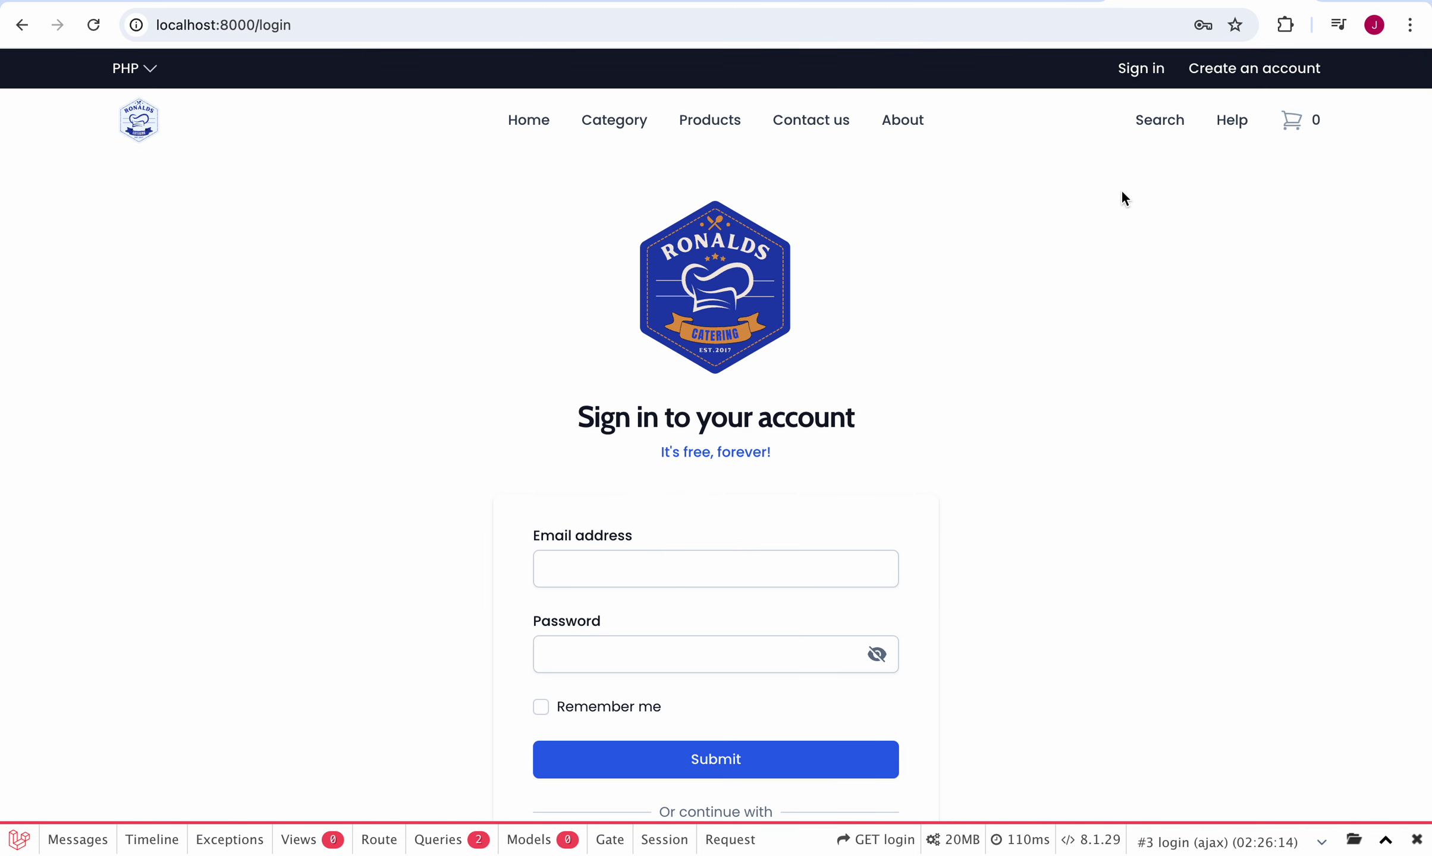
left_click(1141, 71)
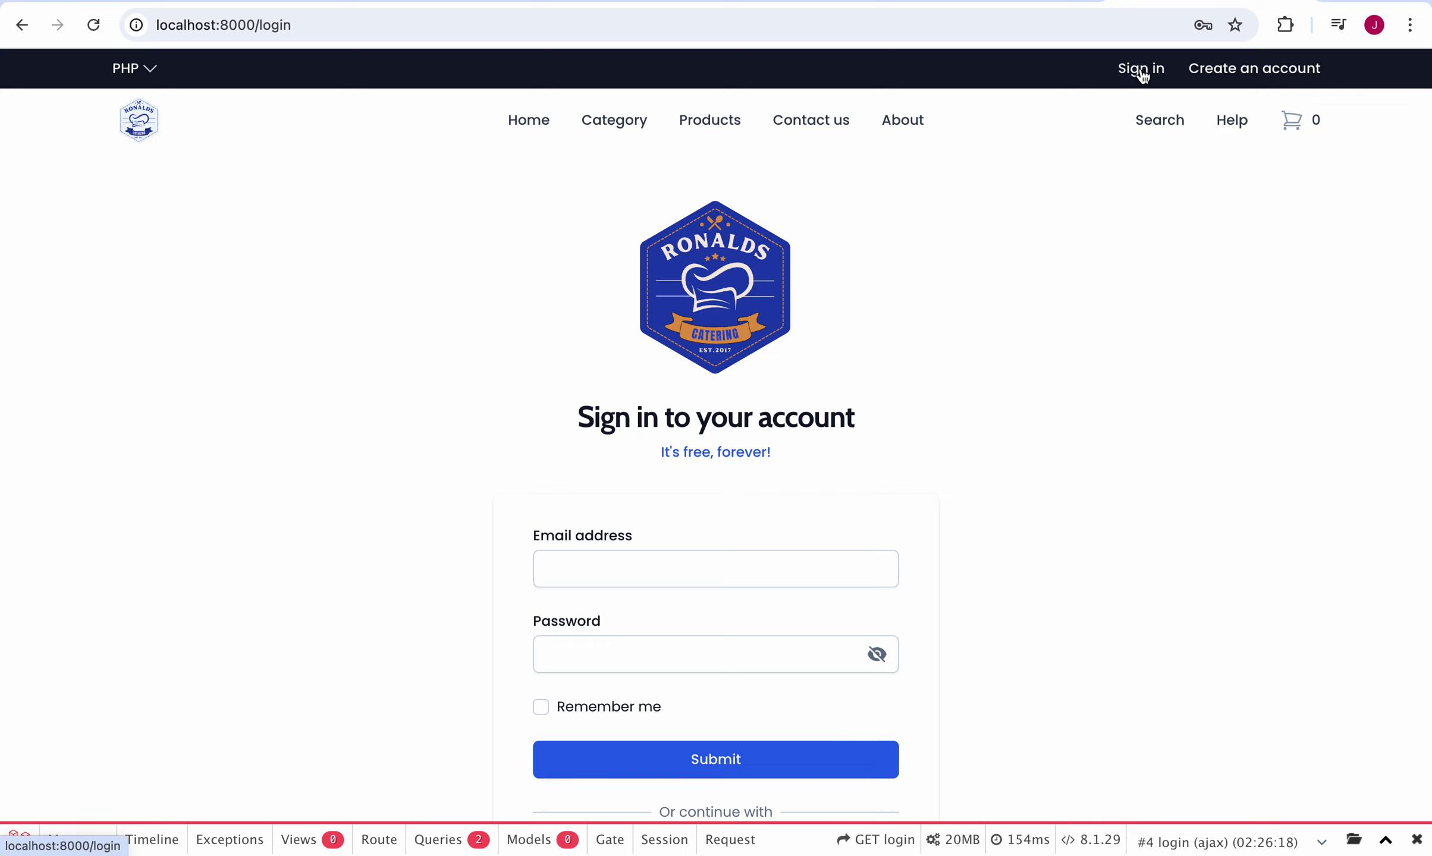
left_click(1136, 71)
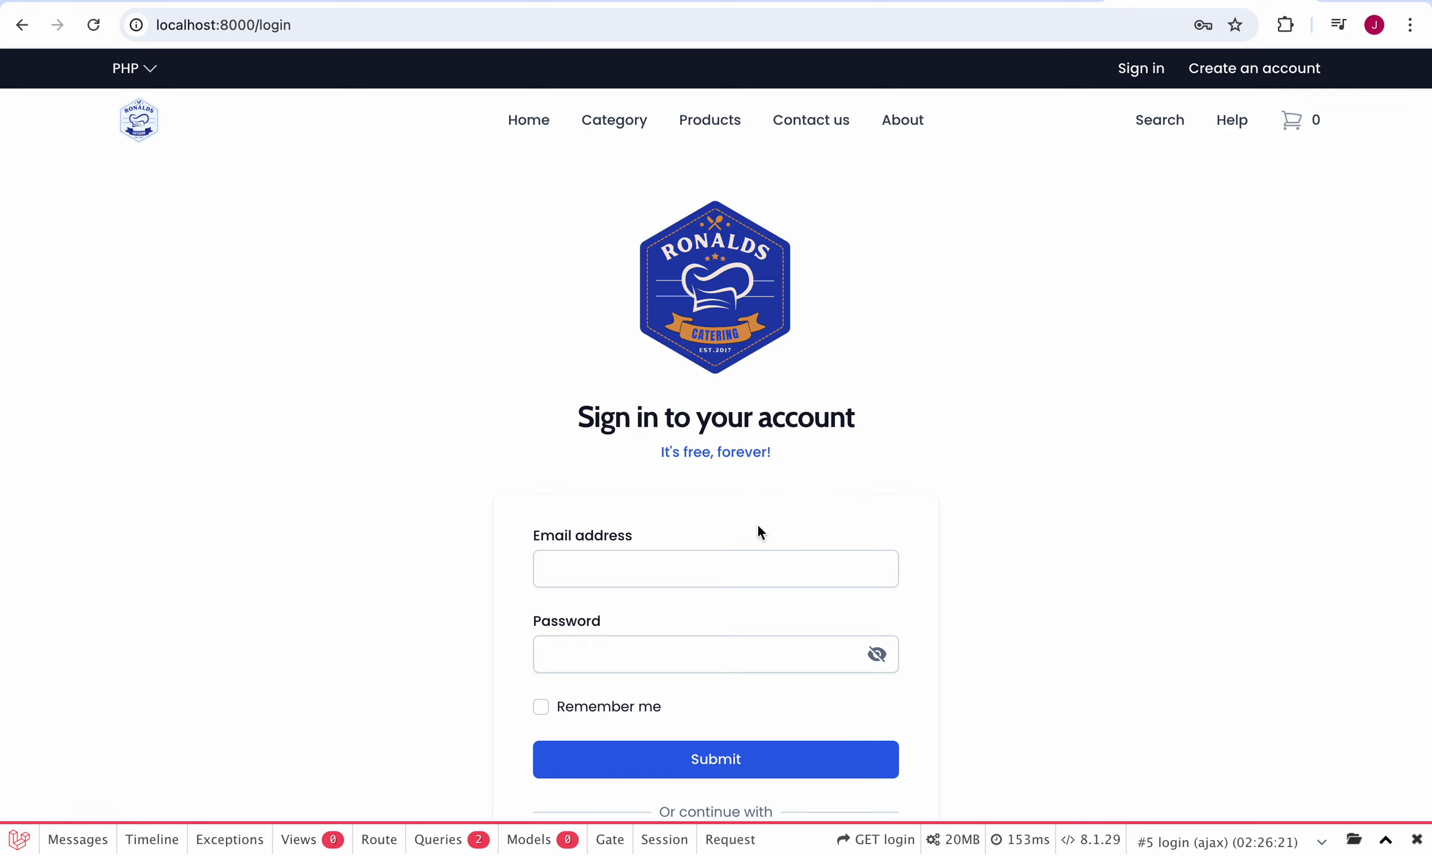
left_click(725, 563)
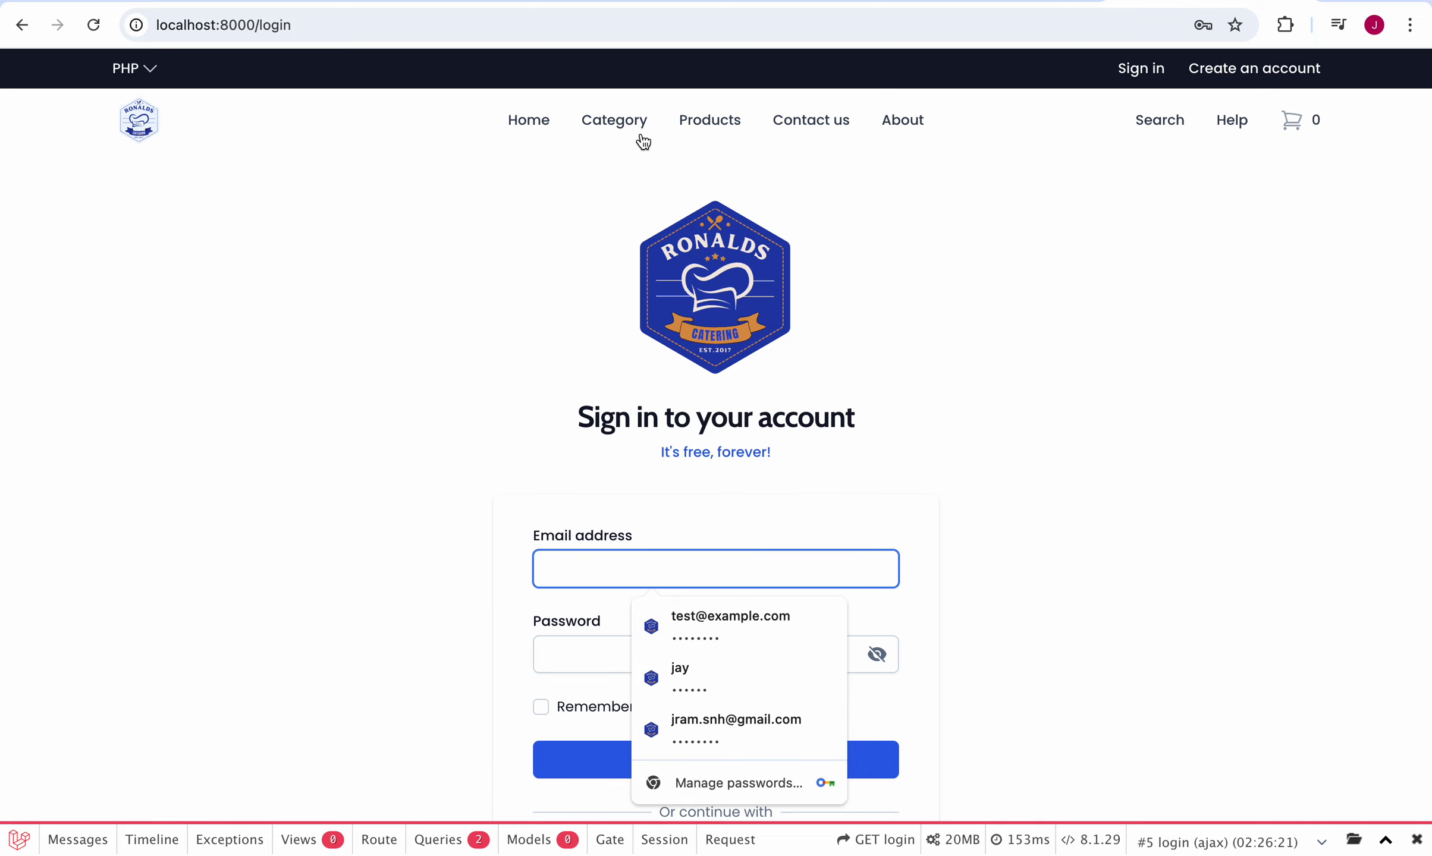
Step: Look up the login credentials in the GitHub README tab and return to sign-in
left_click(621, 2)
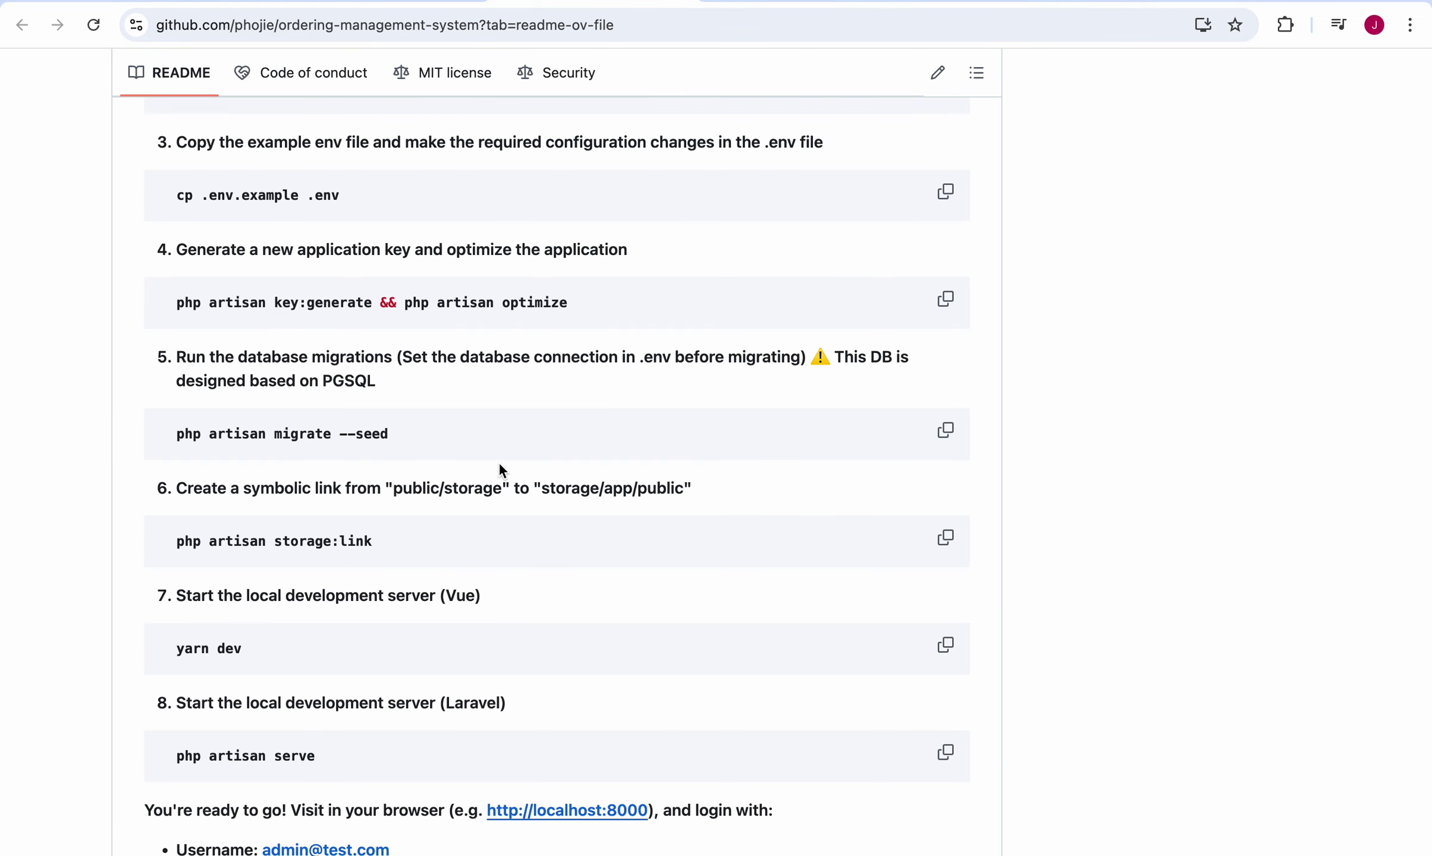
scroll(499, 467, "down", 5)
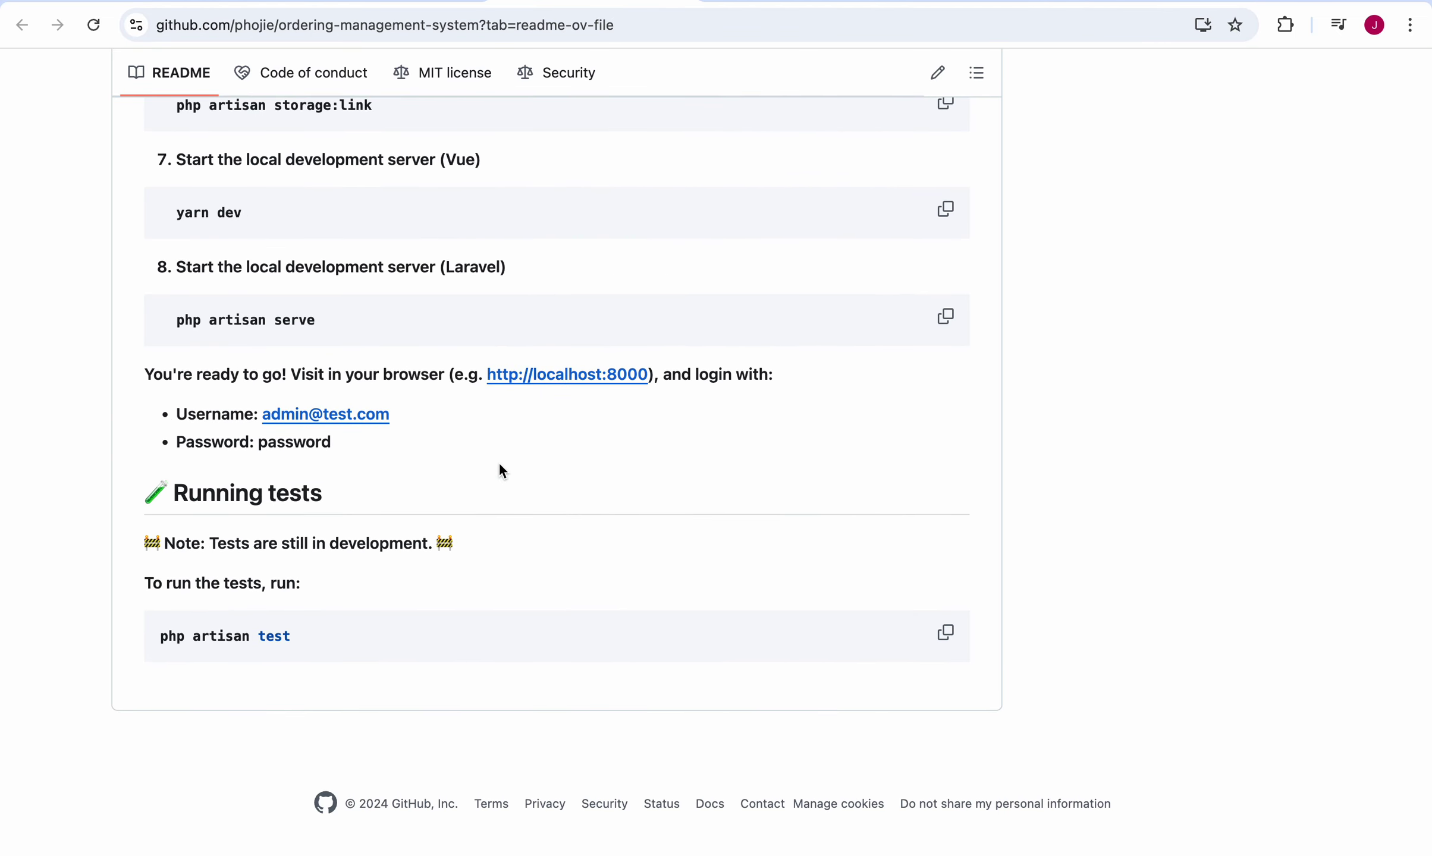
left_click(1208, 3)
Step: Sign in with the admin e-mail and password, Remember me ticked, dismissing Chrome's password pop-ups
type("ad")
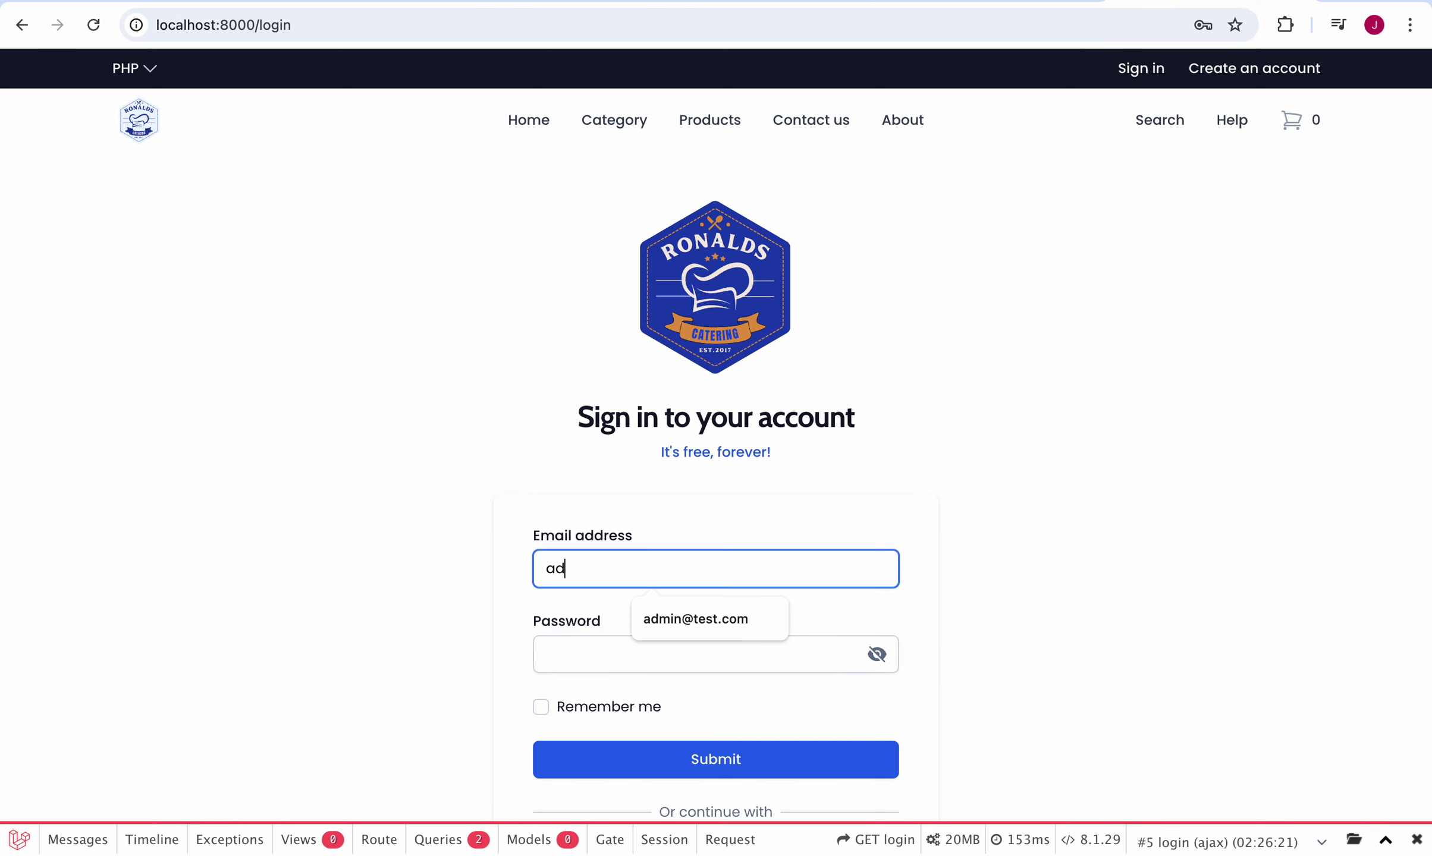
type("min")
left_click(692, 631)
left_click(678, 645)
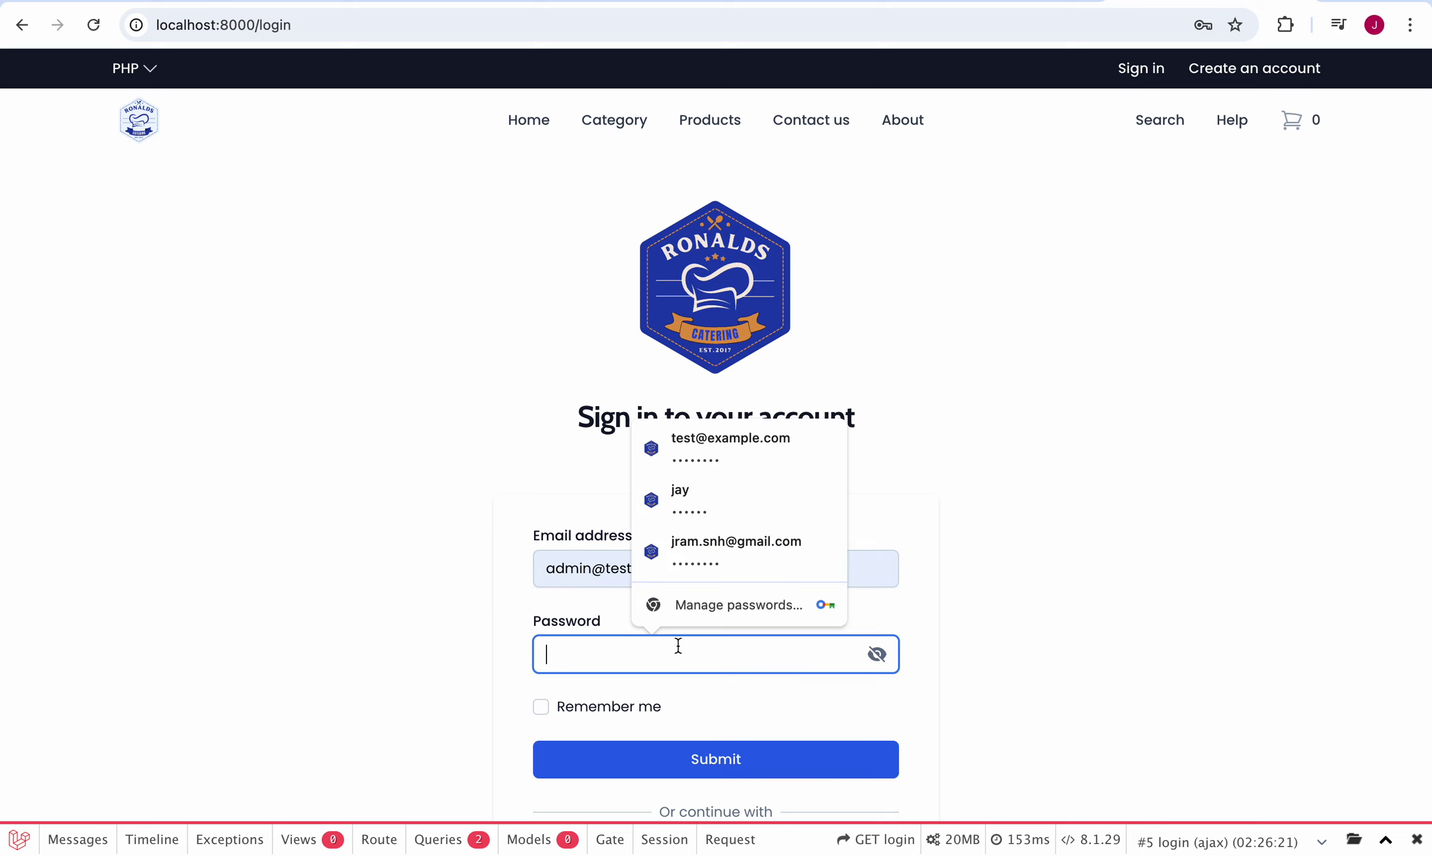
type("123456")
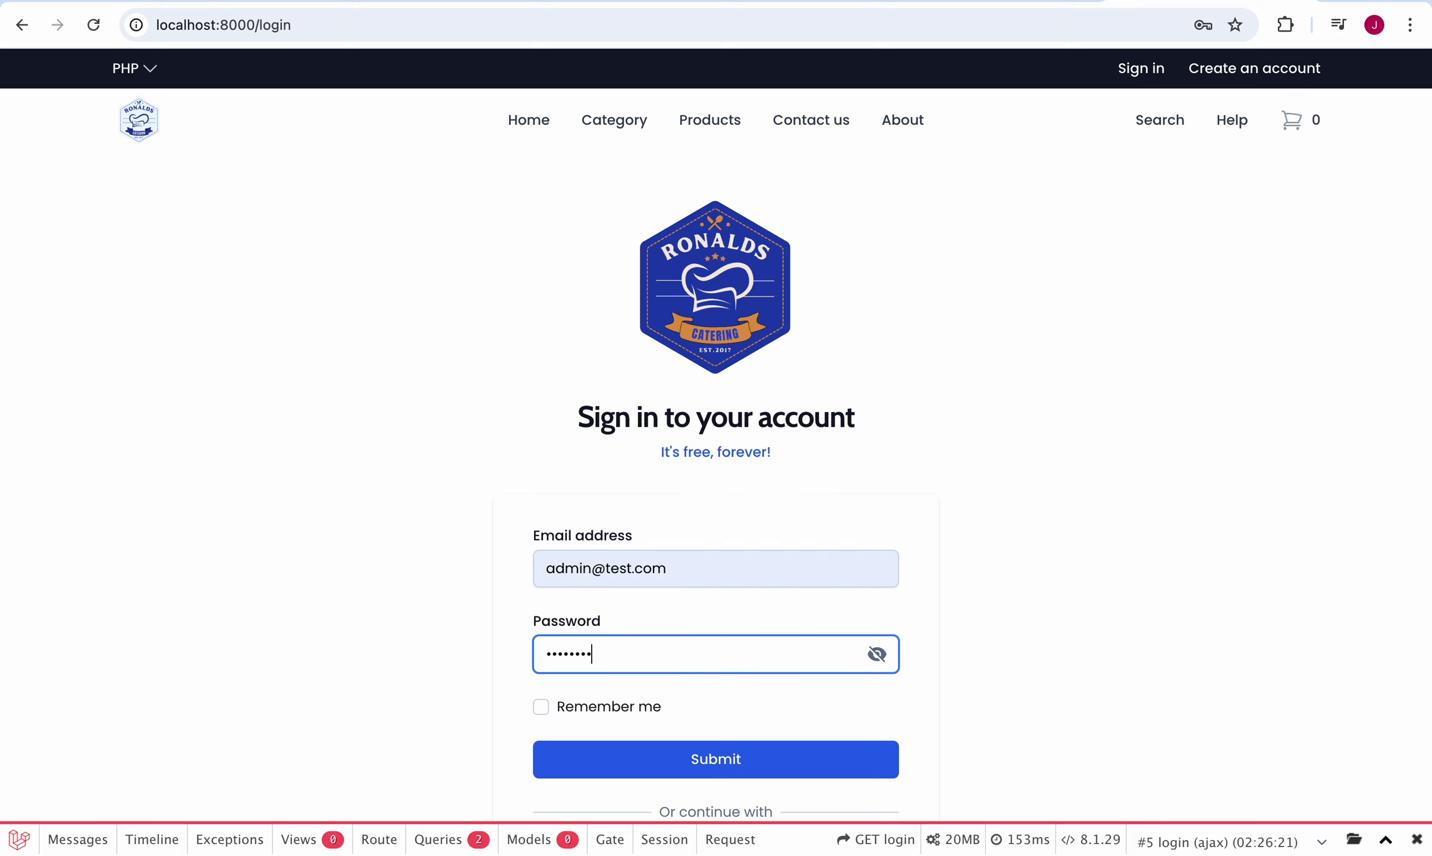
left_click(546, 708)
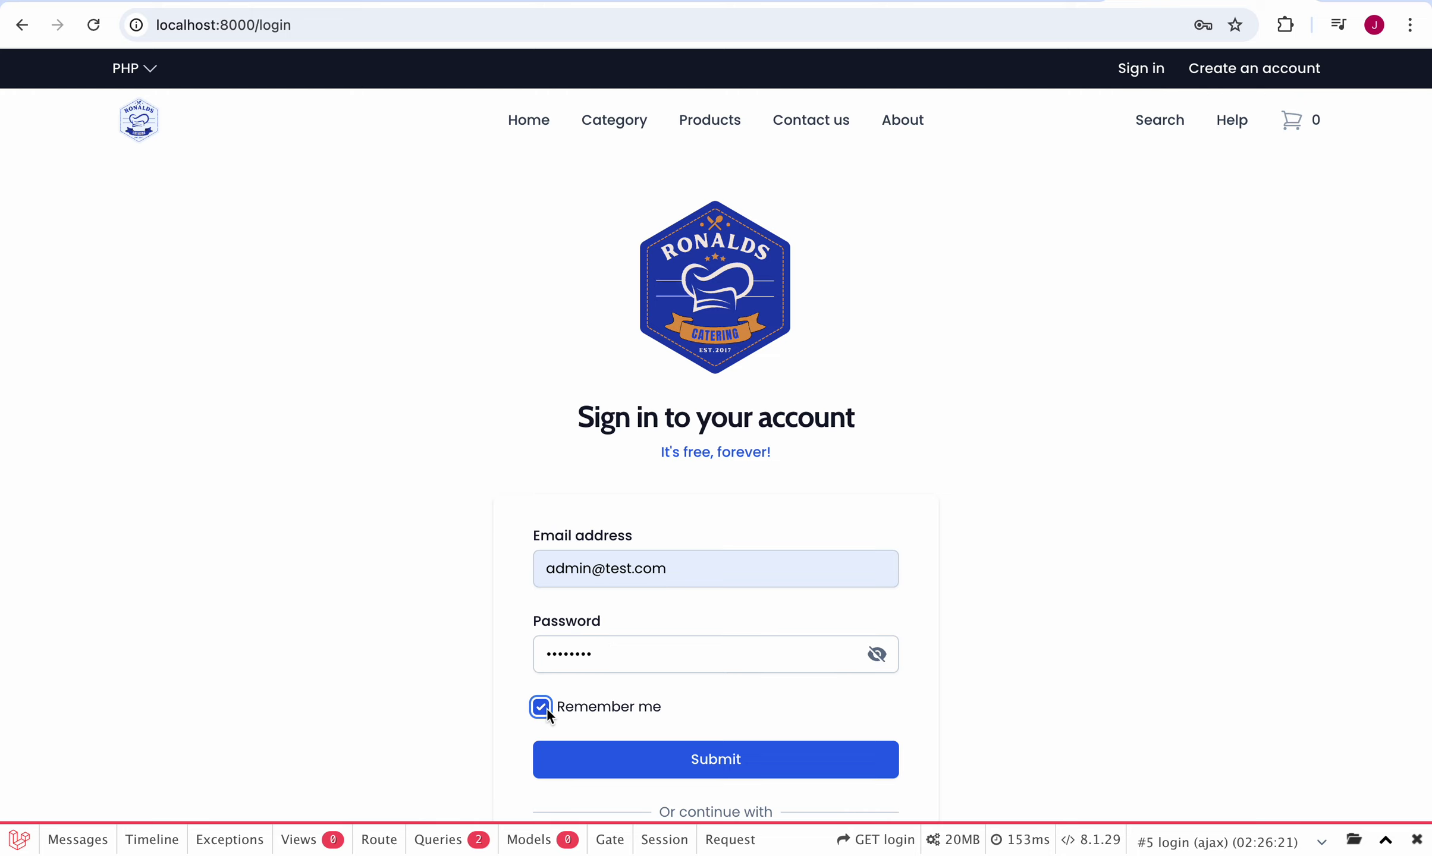
left_click(656, 765)
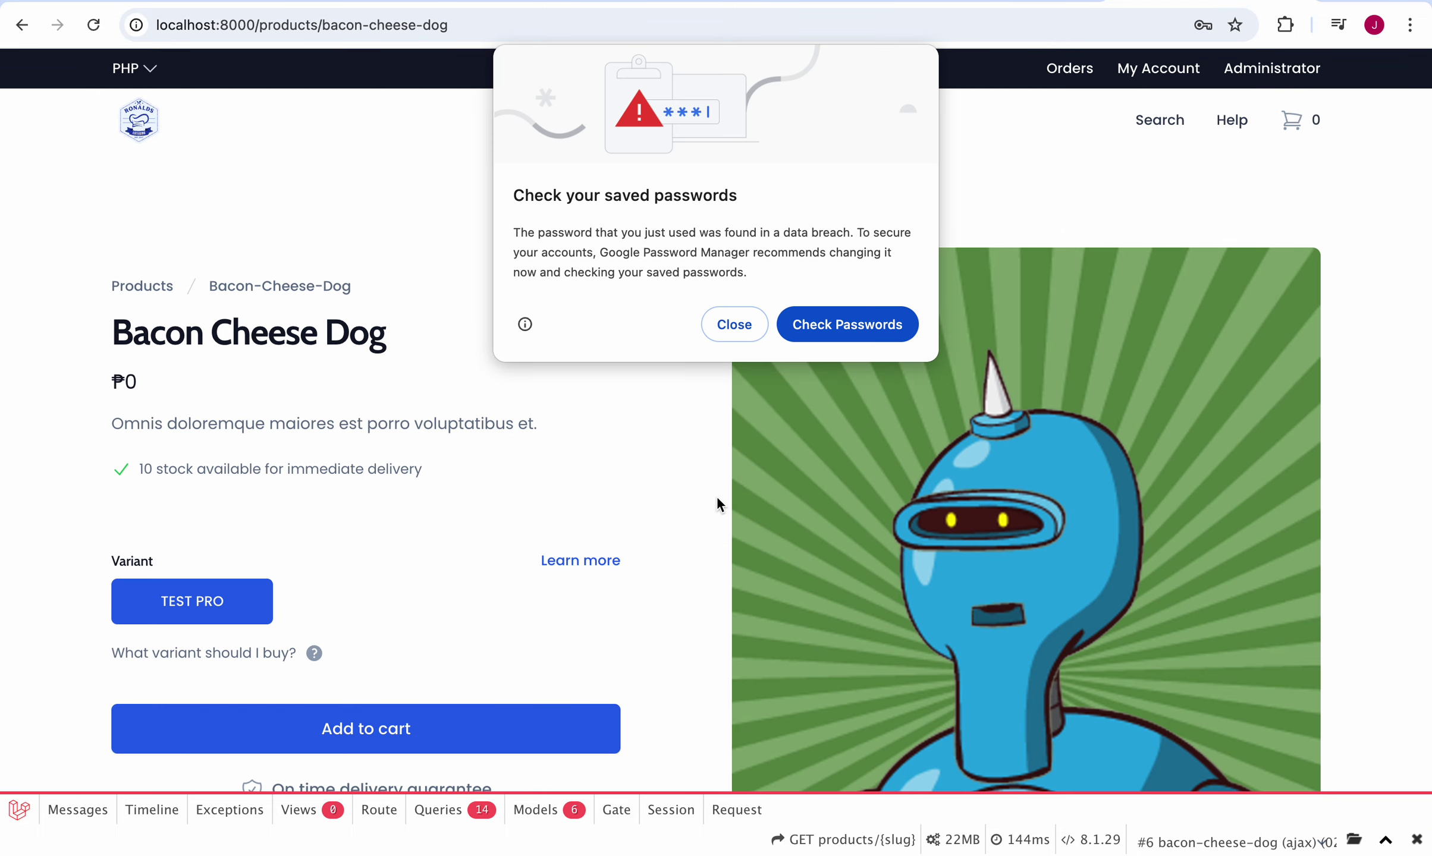
left_click(733, 316)
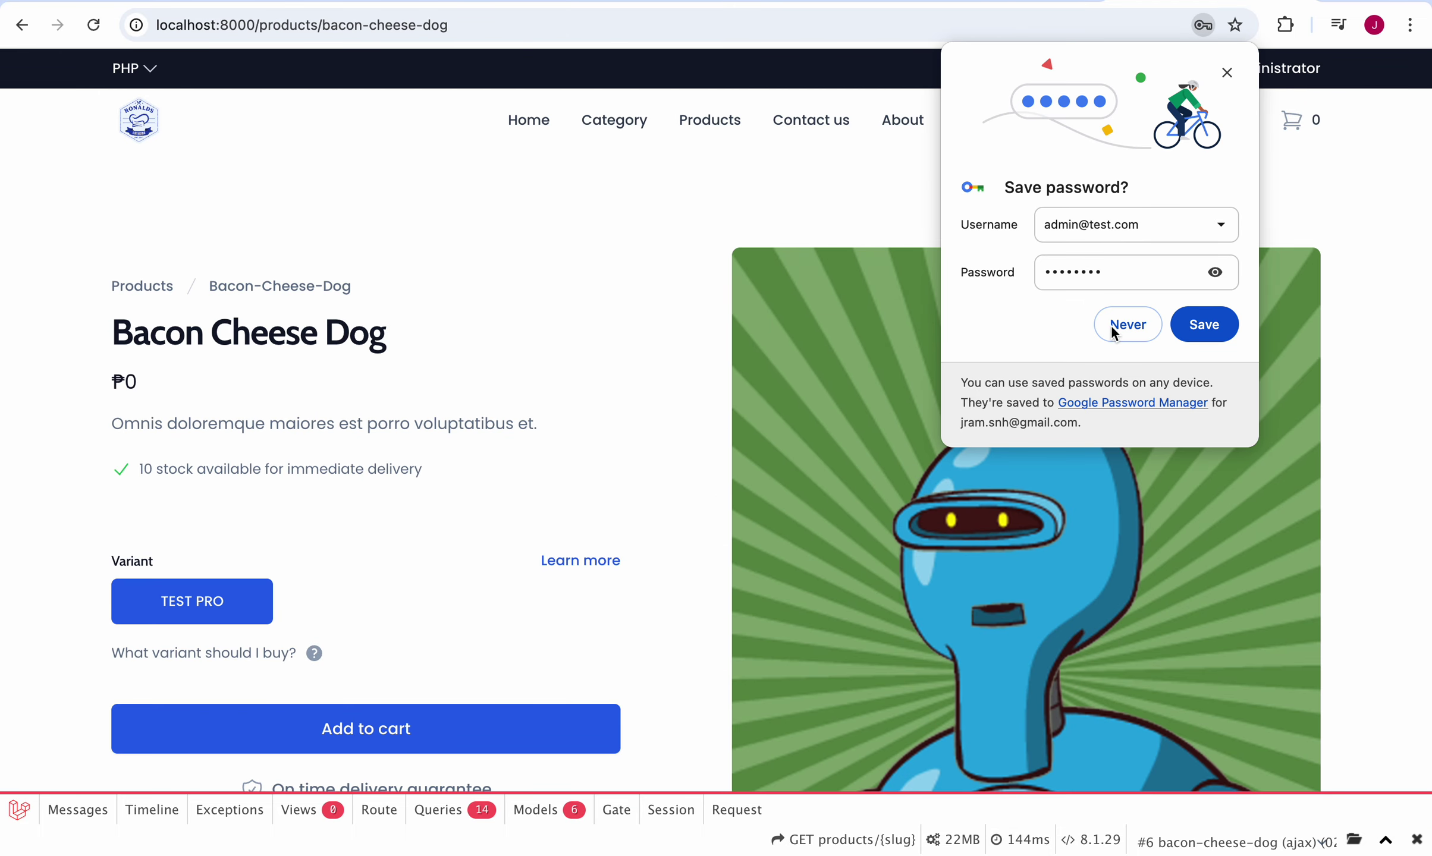
left_click(1188, 329)
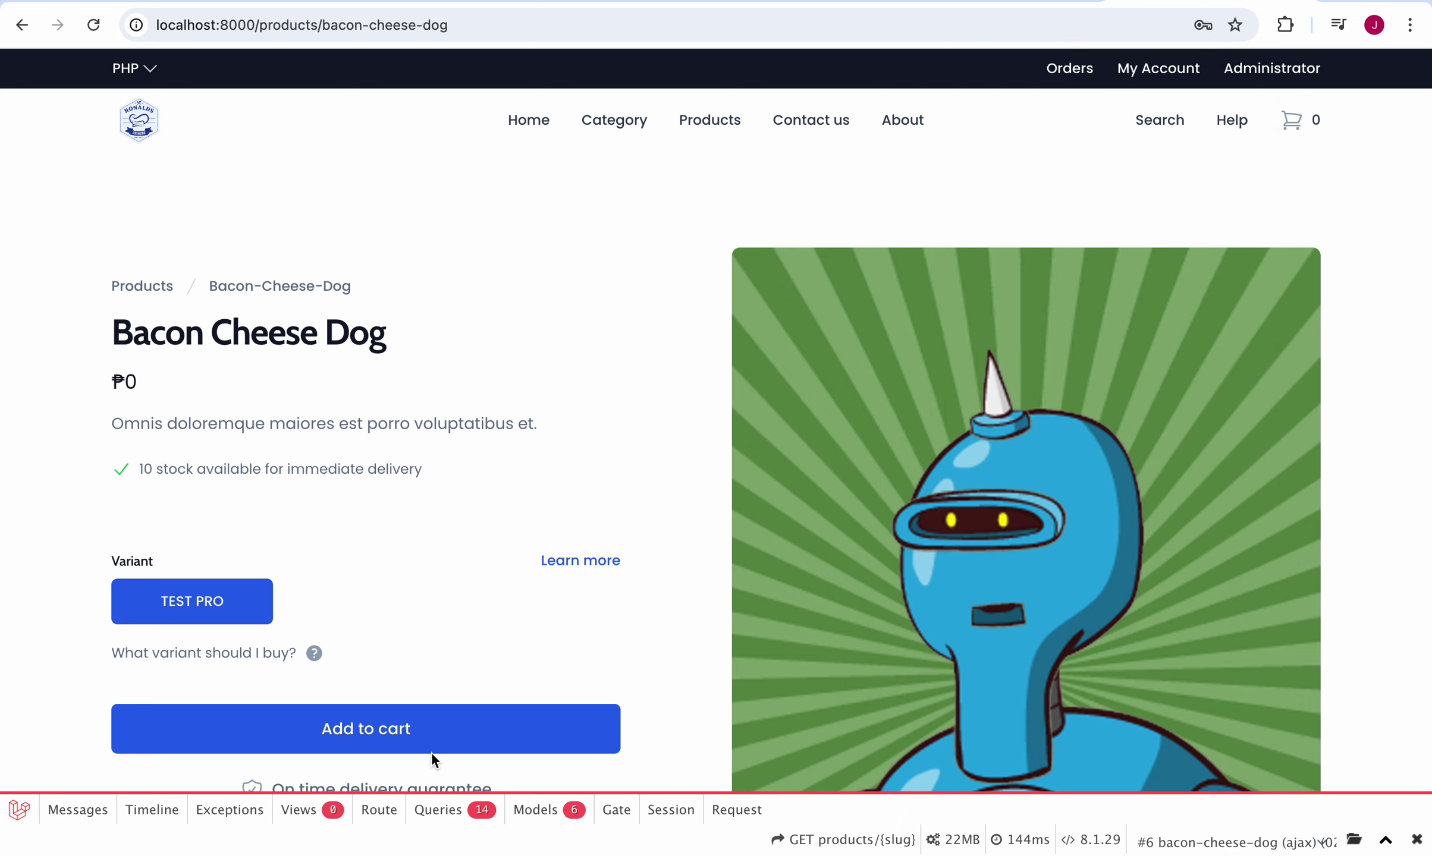
Step: Add one Bacon Cheese Dog (test pro) to the cart and close the Successfully saved! toast
left_click(473, 732)
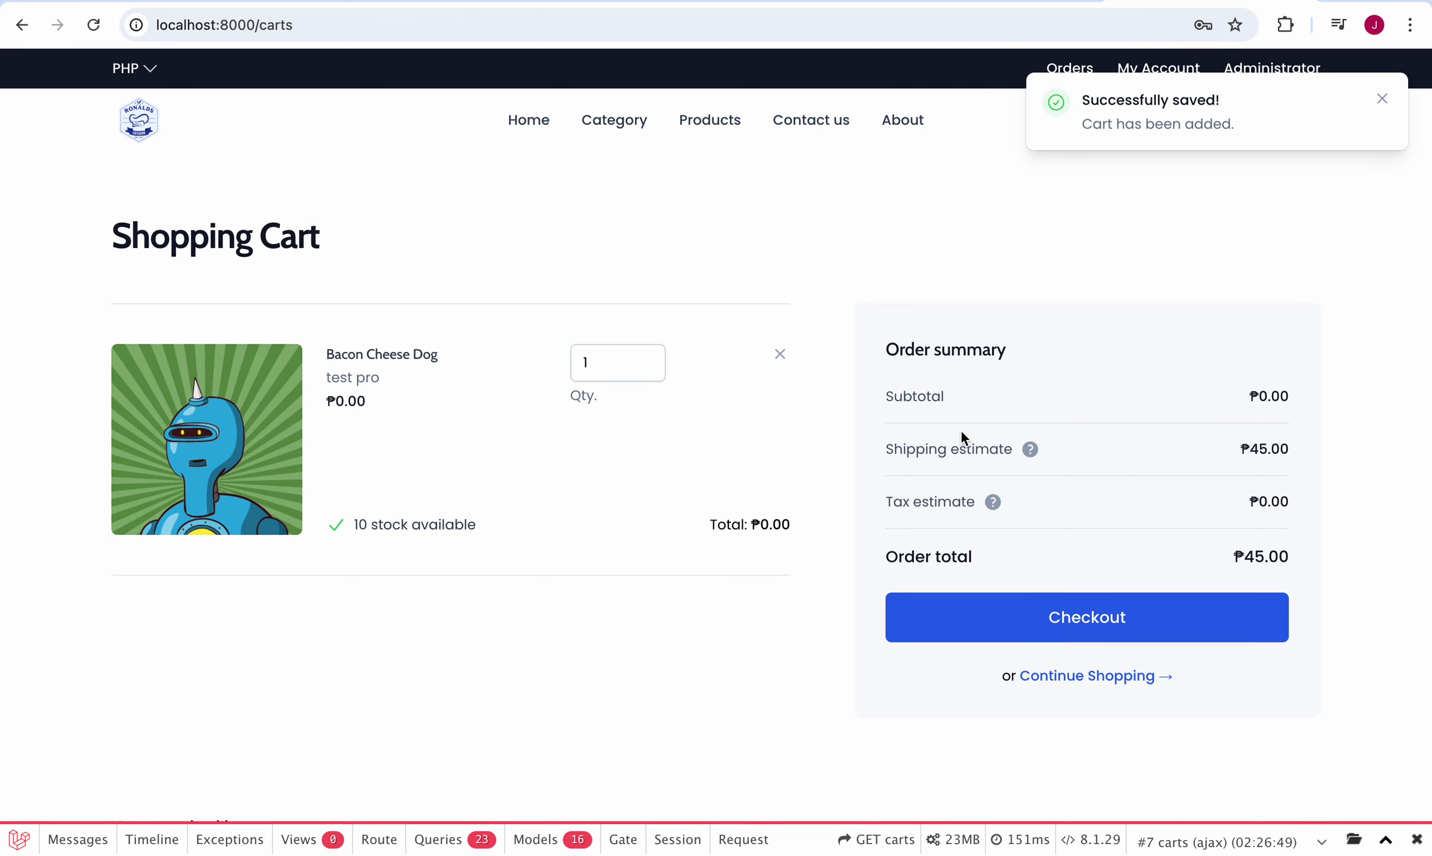
left_click(1379, 101)
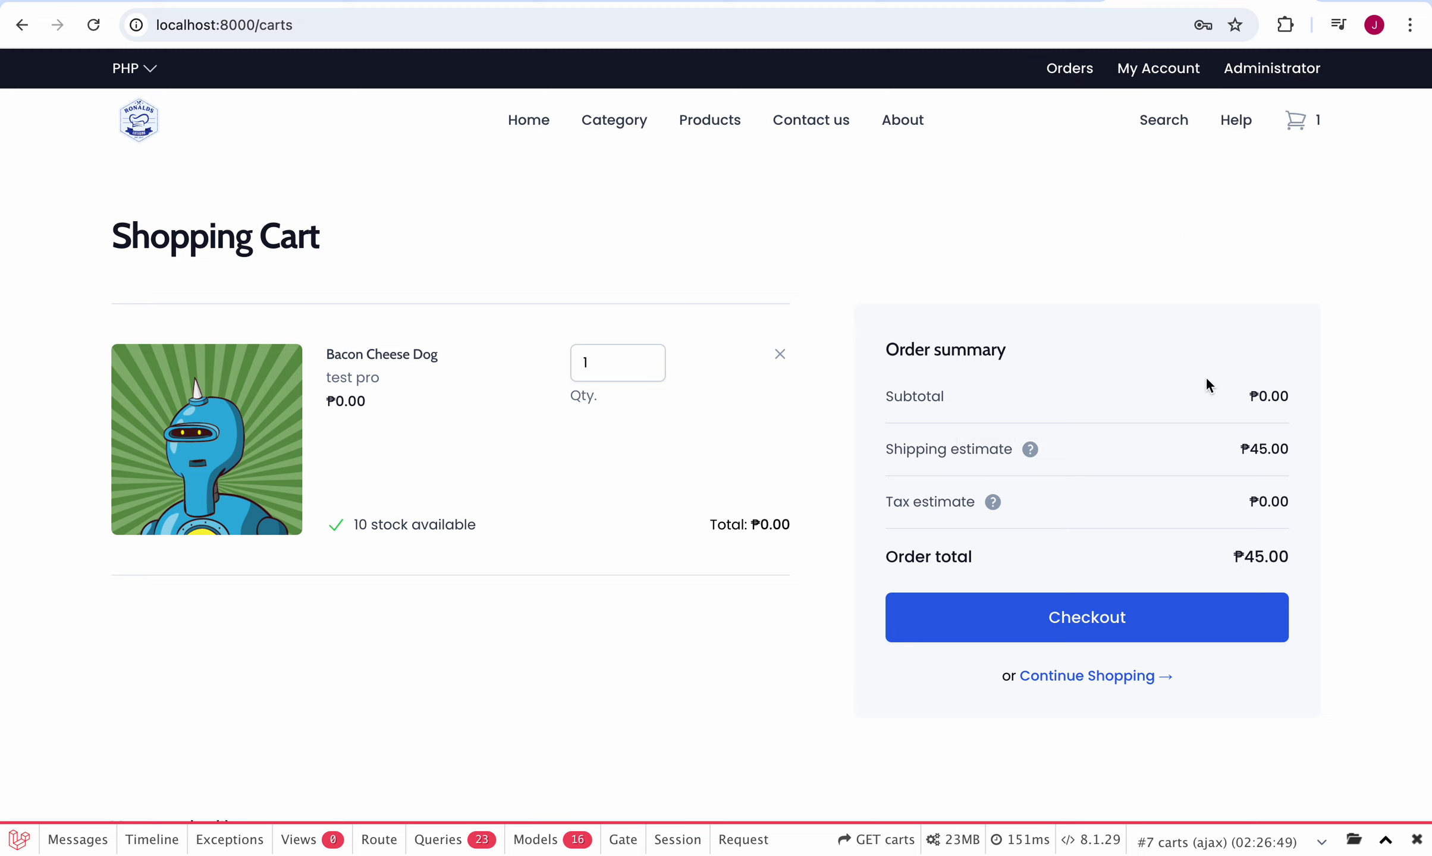
Step: Proceed to checkout and fill in the phone number from the saved suggestion
left_click(1018, 619)
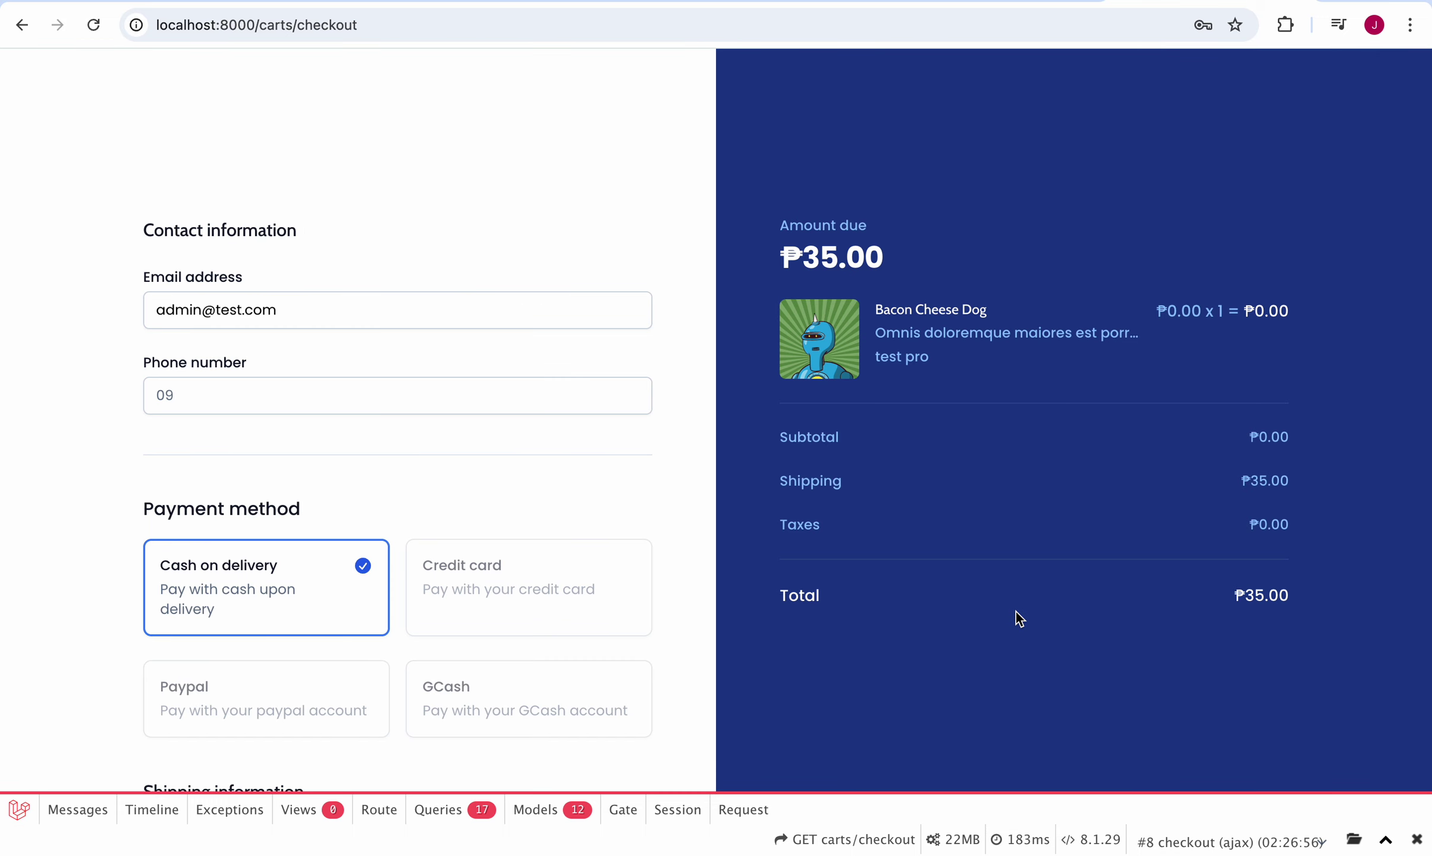
scroll(736, 570, "down", 15)
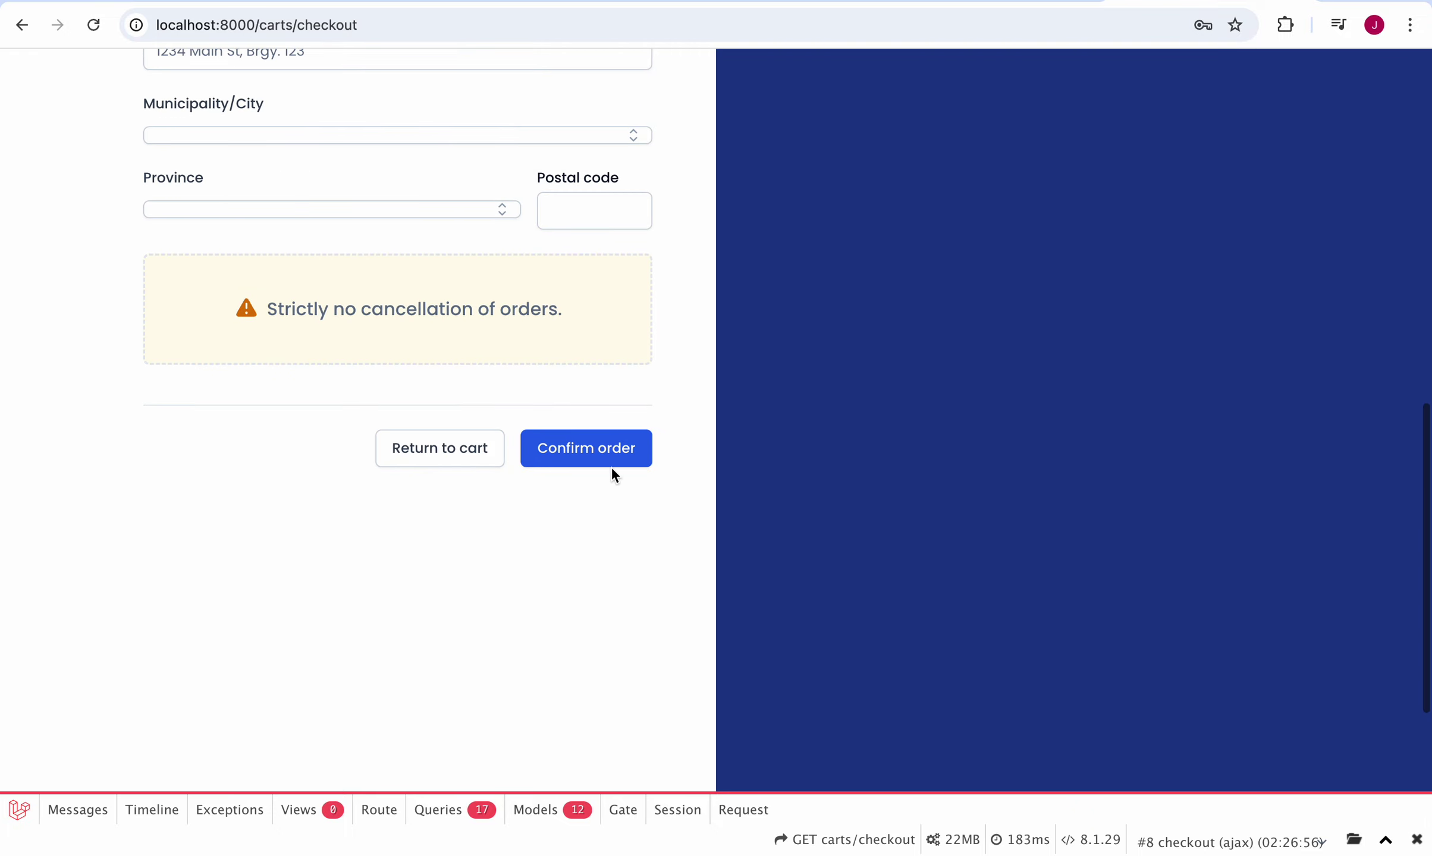
left_click(612, 451)
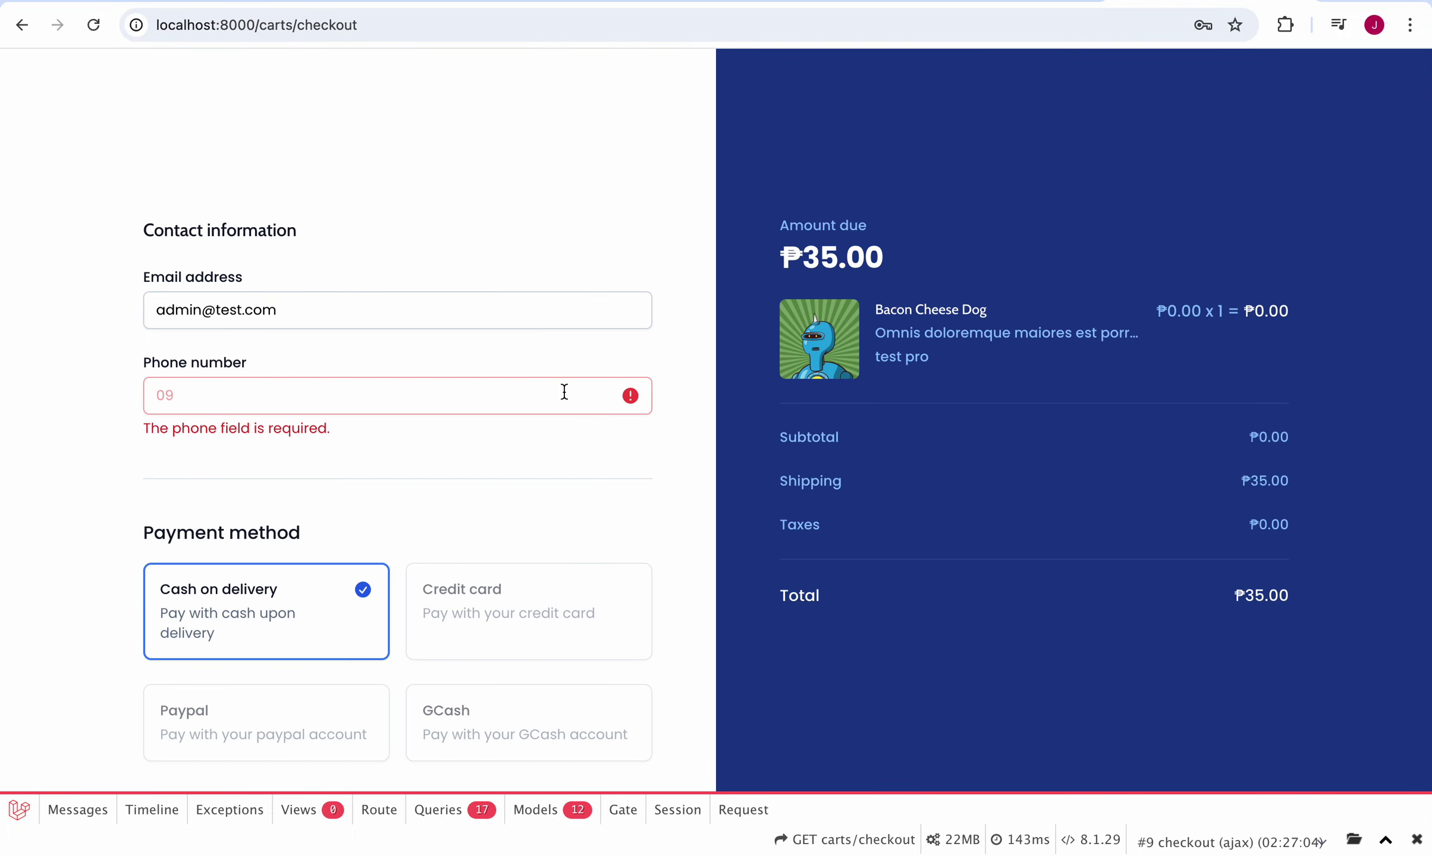
left_click(564, 394)
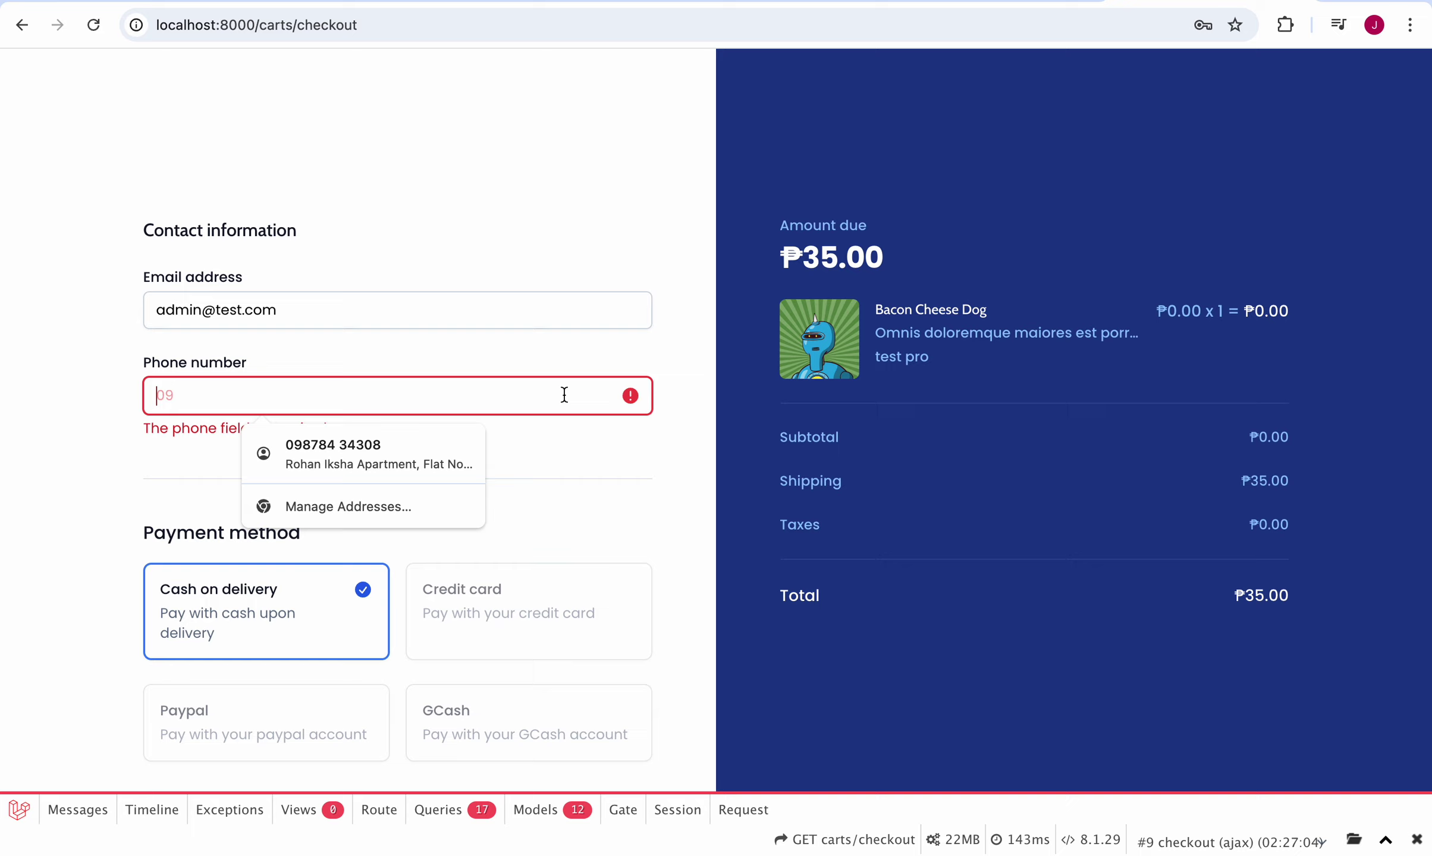
left_click(415, 445)
left_click(690, 503)
Step: Select Tubod as Municipality/City, auto-filling Lanao del Norte and postal code 9209
scroll(689, 506, "down", 3)
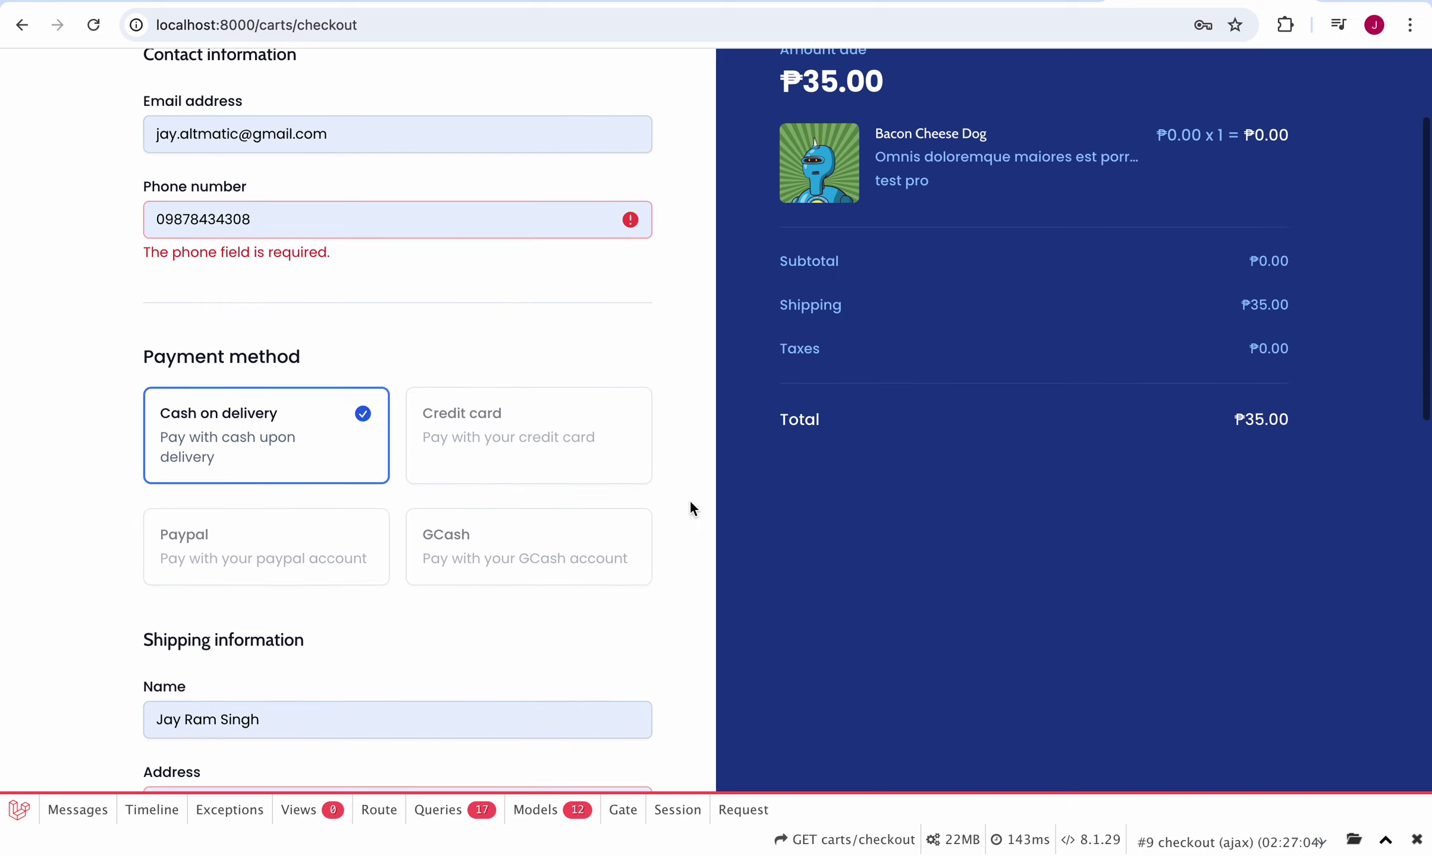
scroll(690, 503, "down", 6)
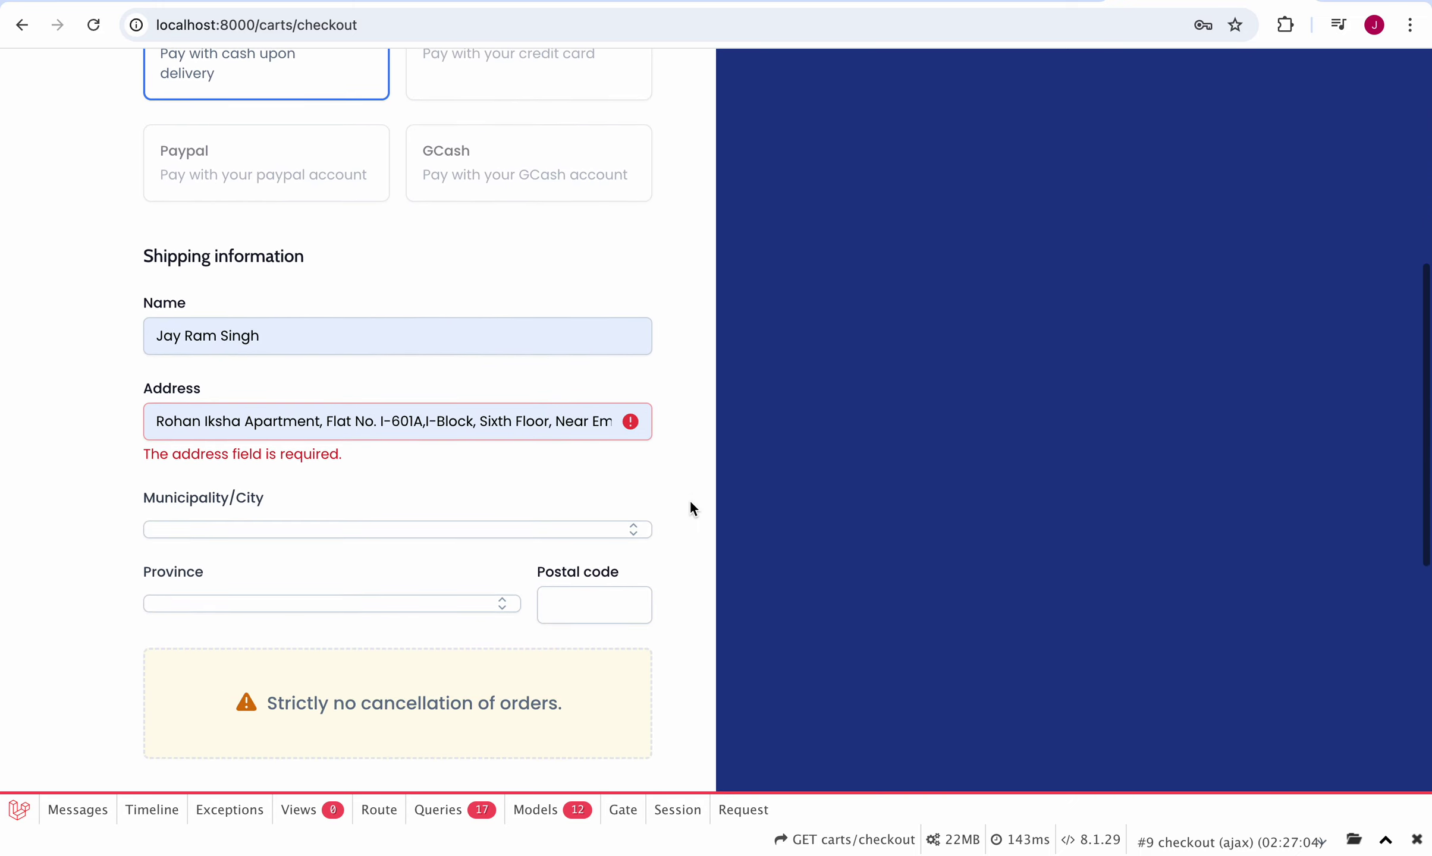
scroll(690, 503, "down", 2)
scroll(687, 502, "down", 2)
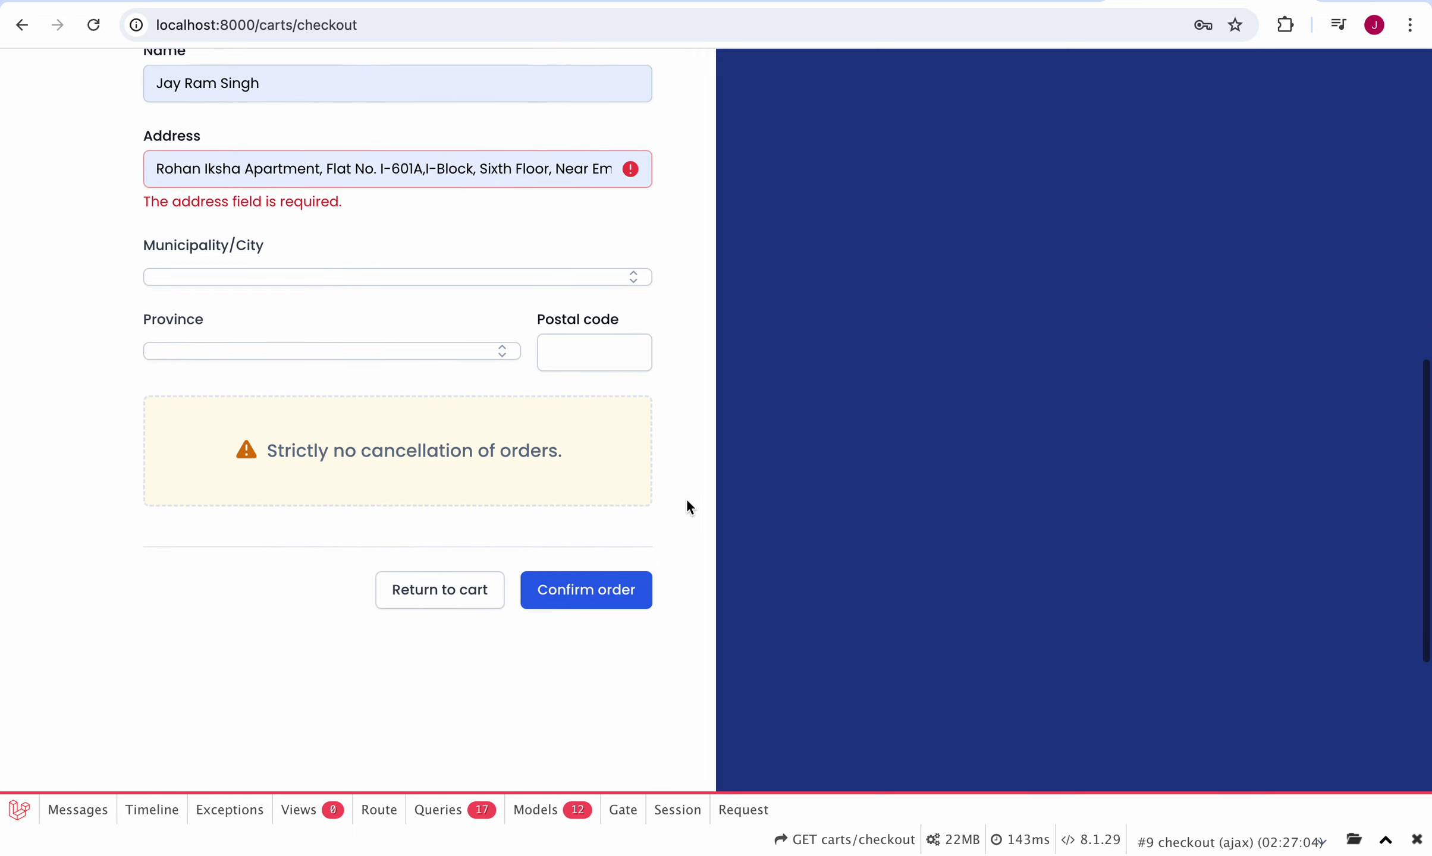
left_click(600, 280)
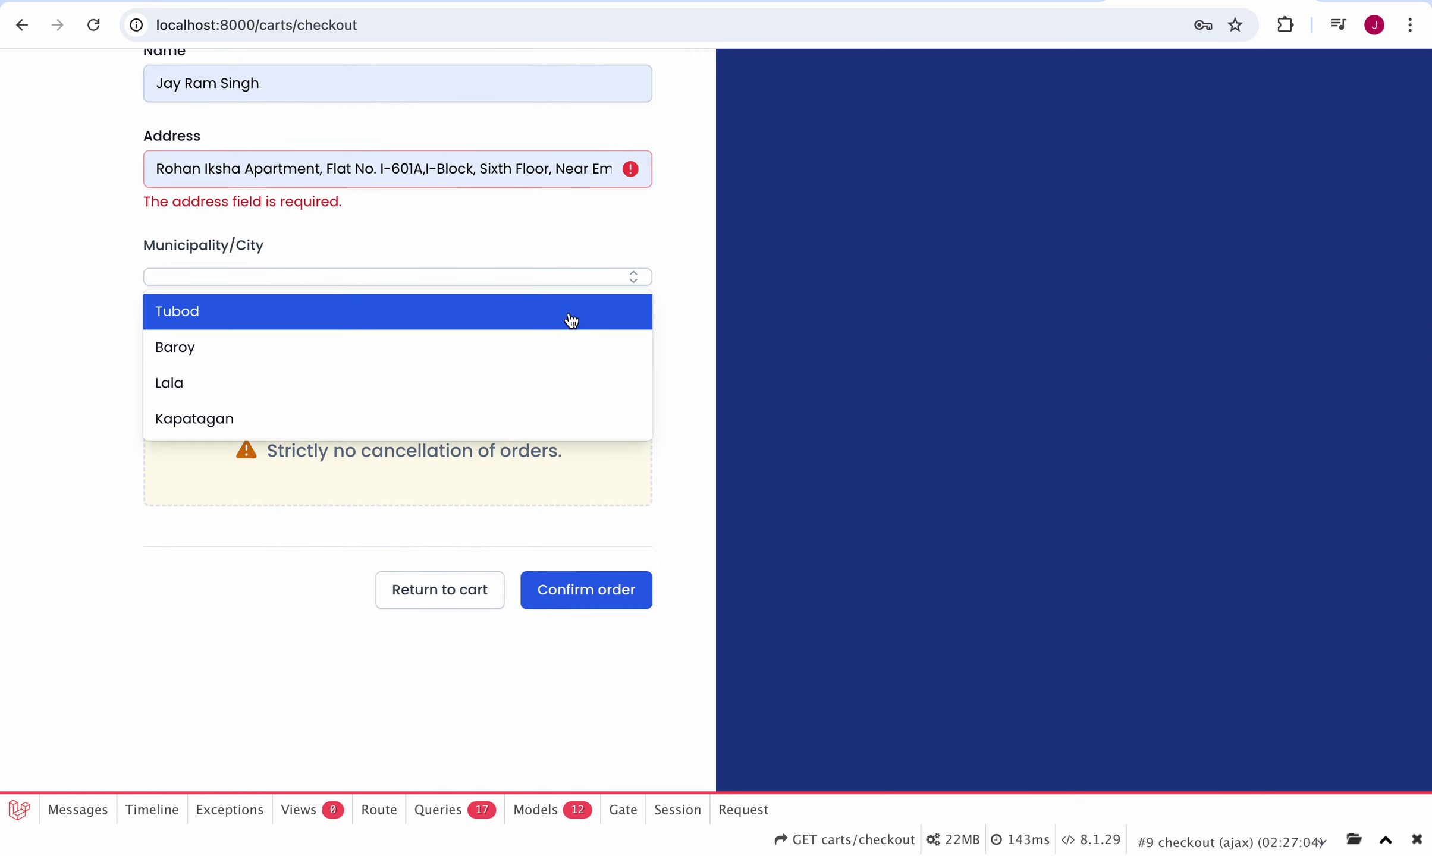
left_click(568, 309)
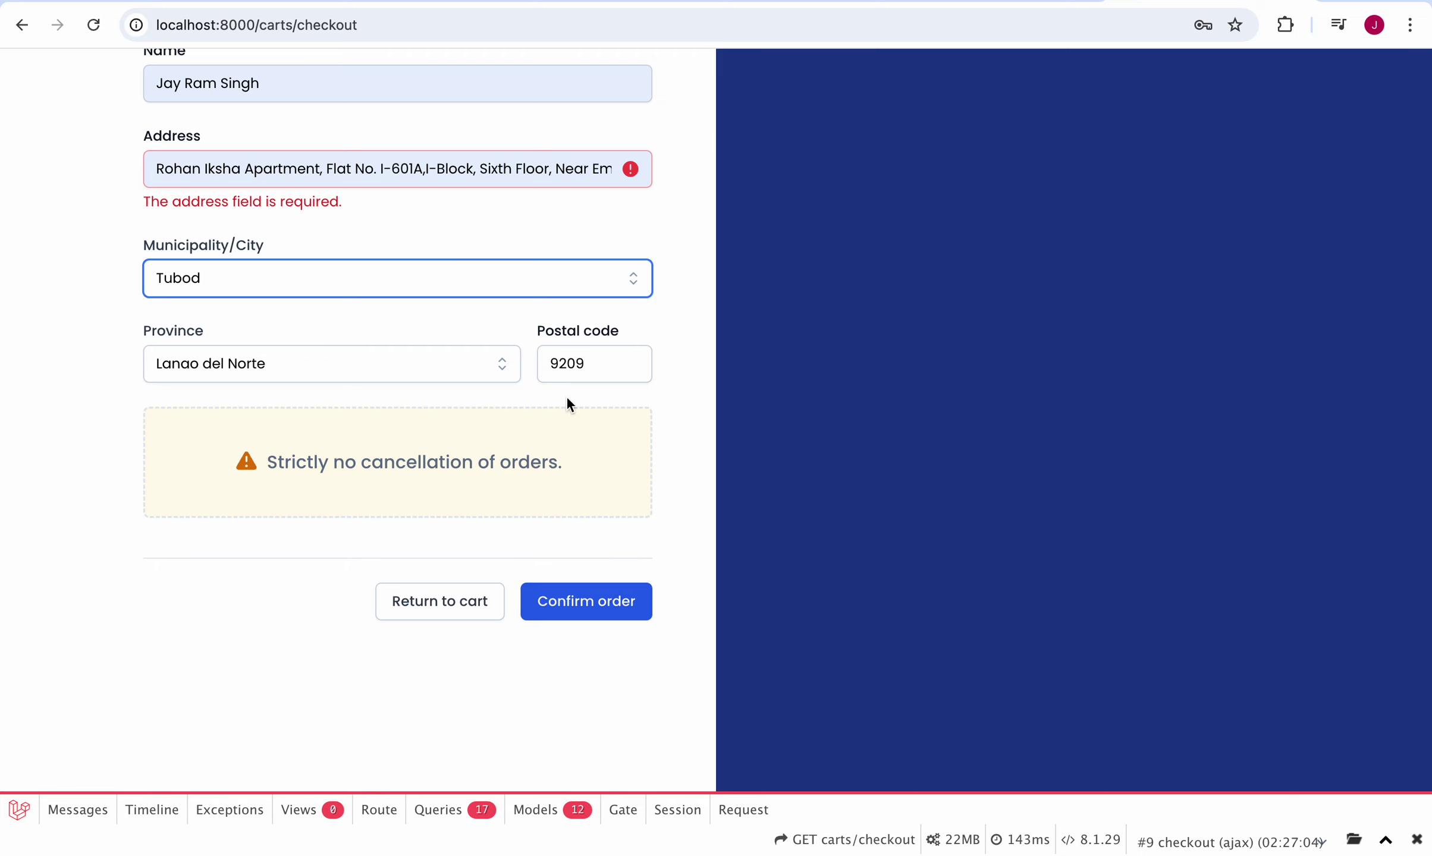
Step: Confirm the order and read the resulting QueryException about total_amount
left_click(624, 606)
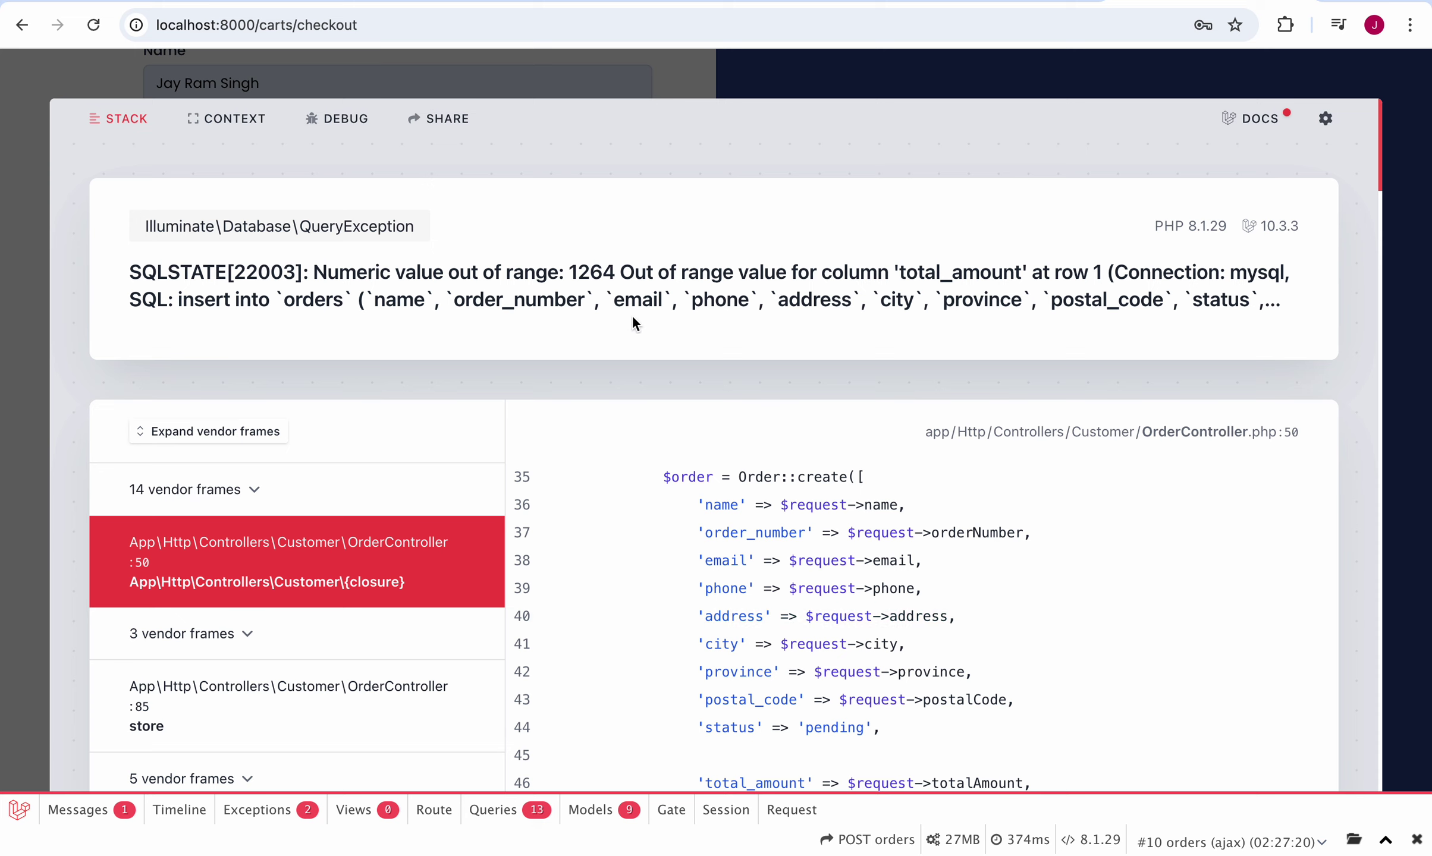
scroll(632, 315, "down", 10)
scroll(633, 315, "up", 9)
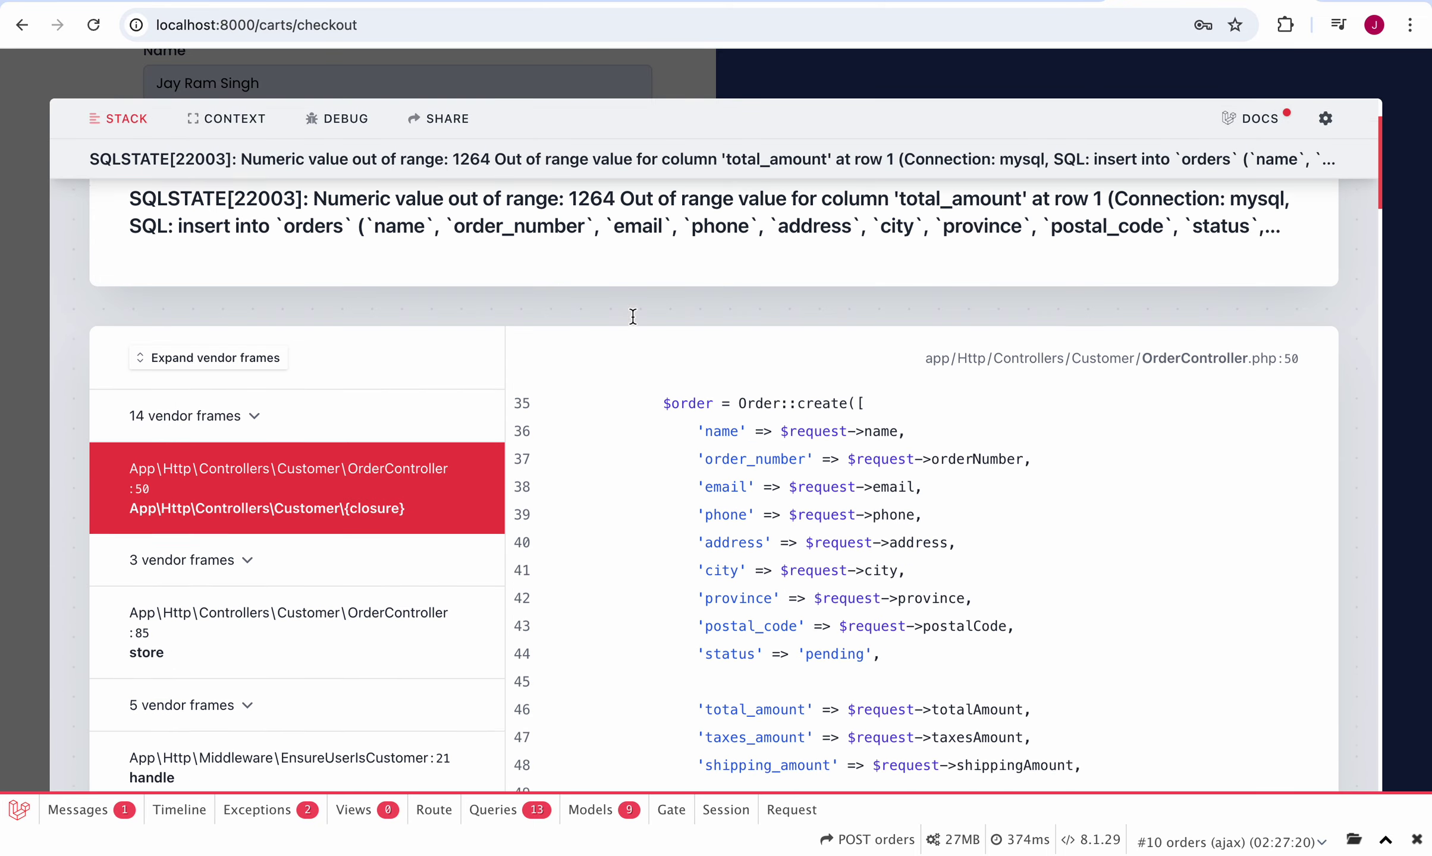
scroll(632, 315, "up", 1)
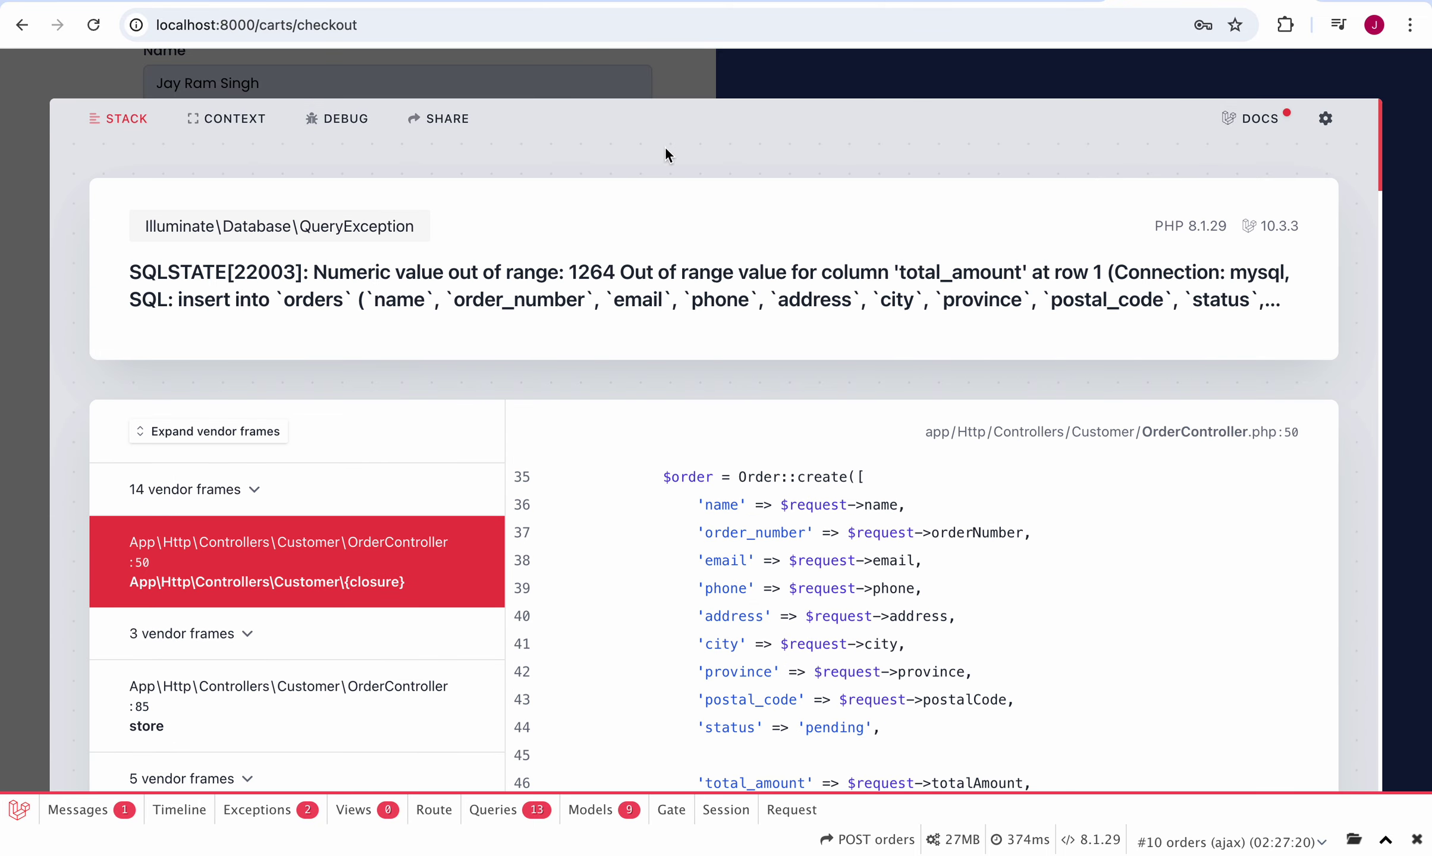
Step: Go back three pages and reload to return to the shop home page
left_click(22, 25)
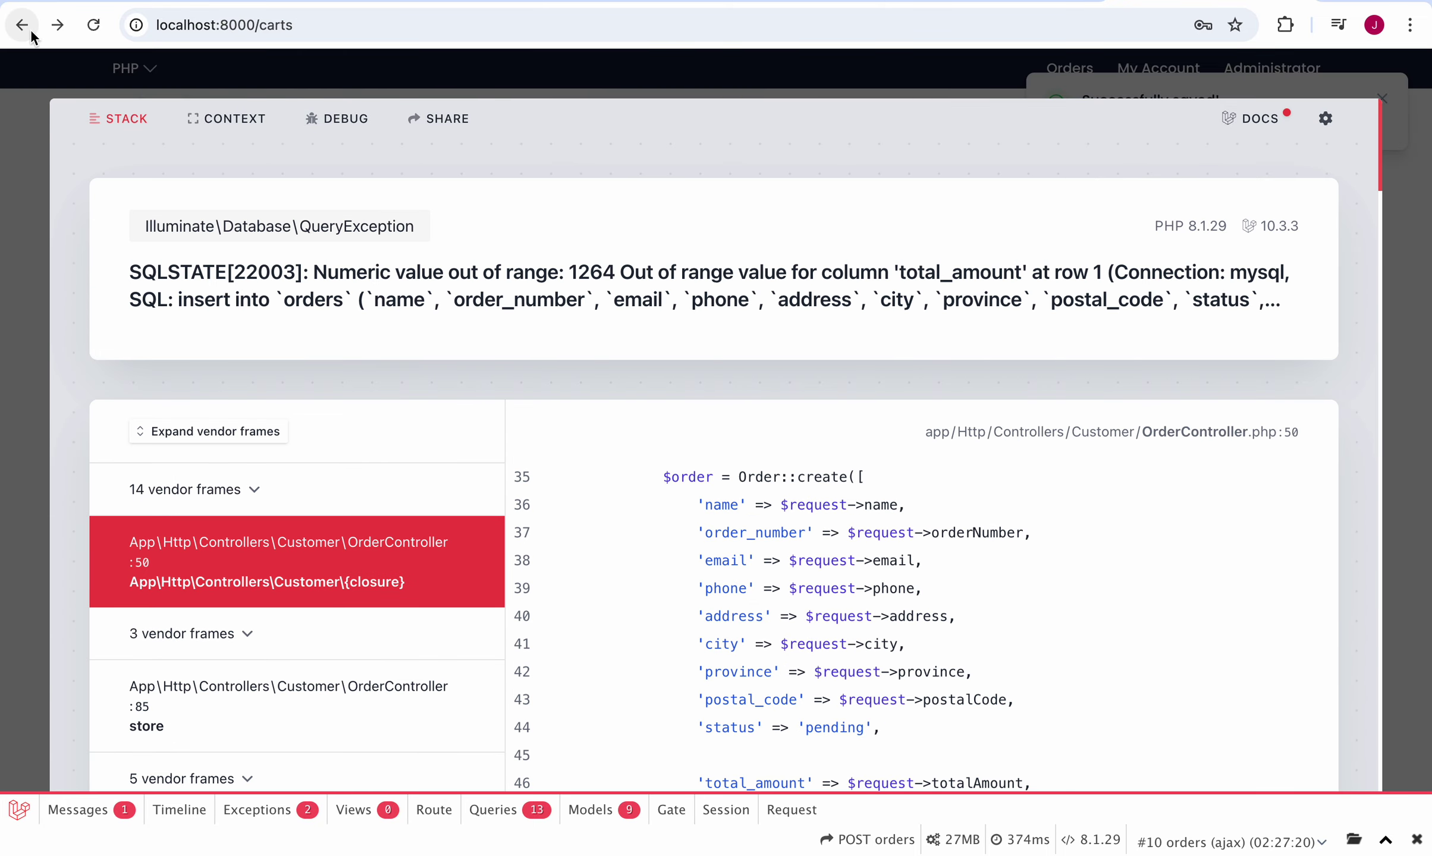
left_click(23, 27)
left_click(23, 26)
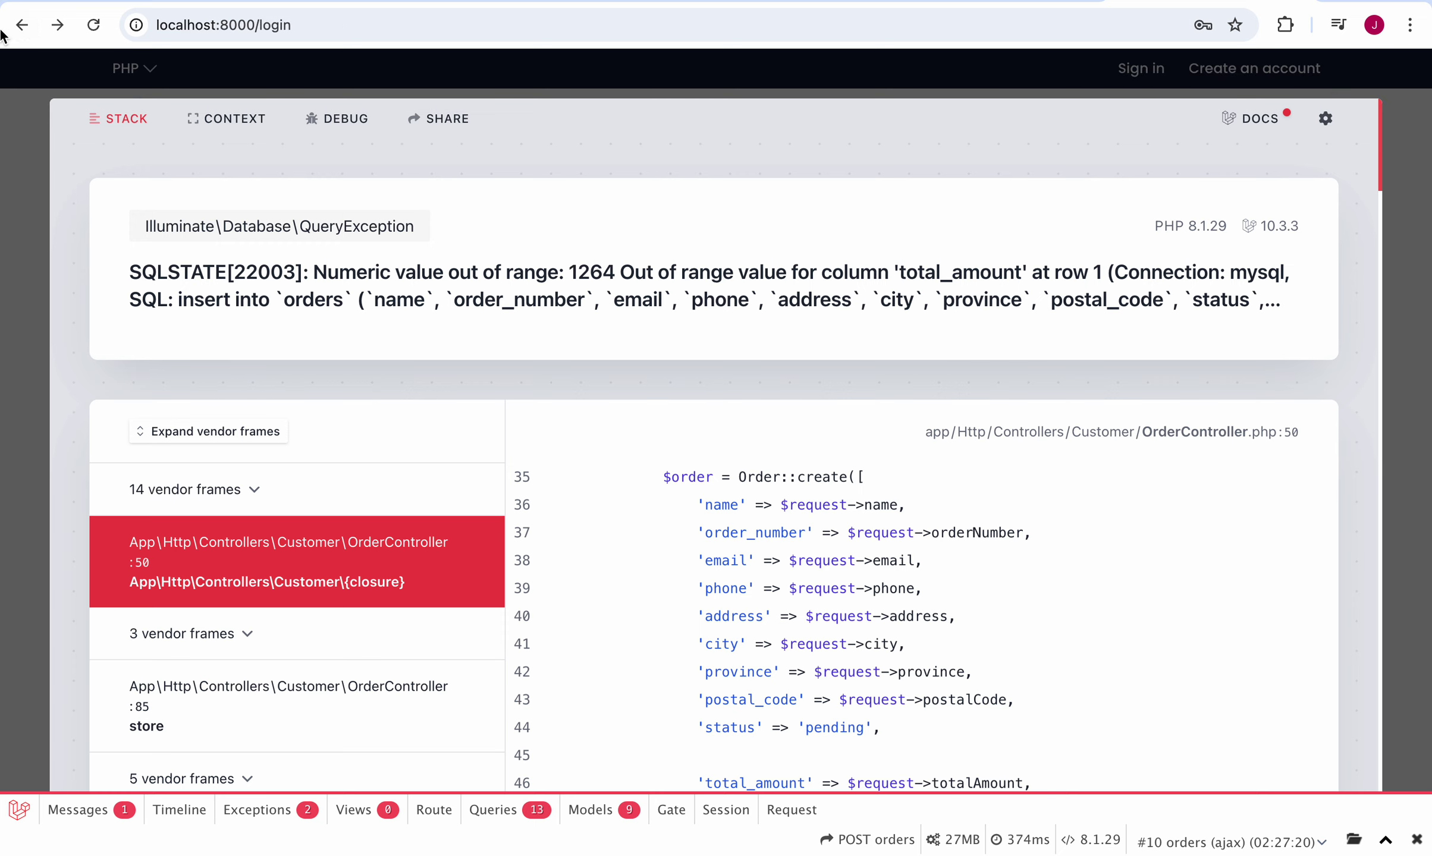
left_click(93, 25)
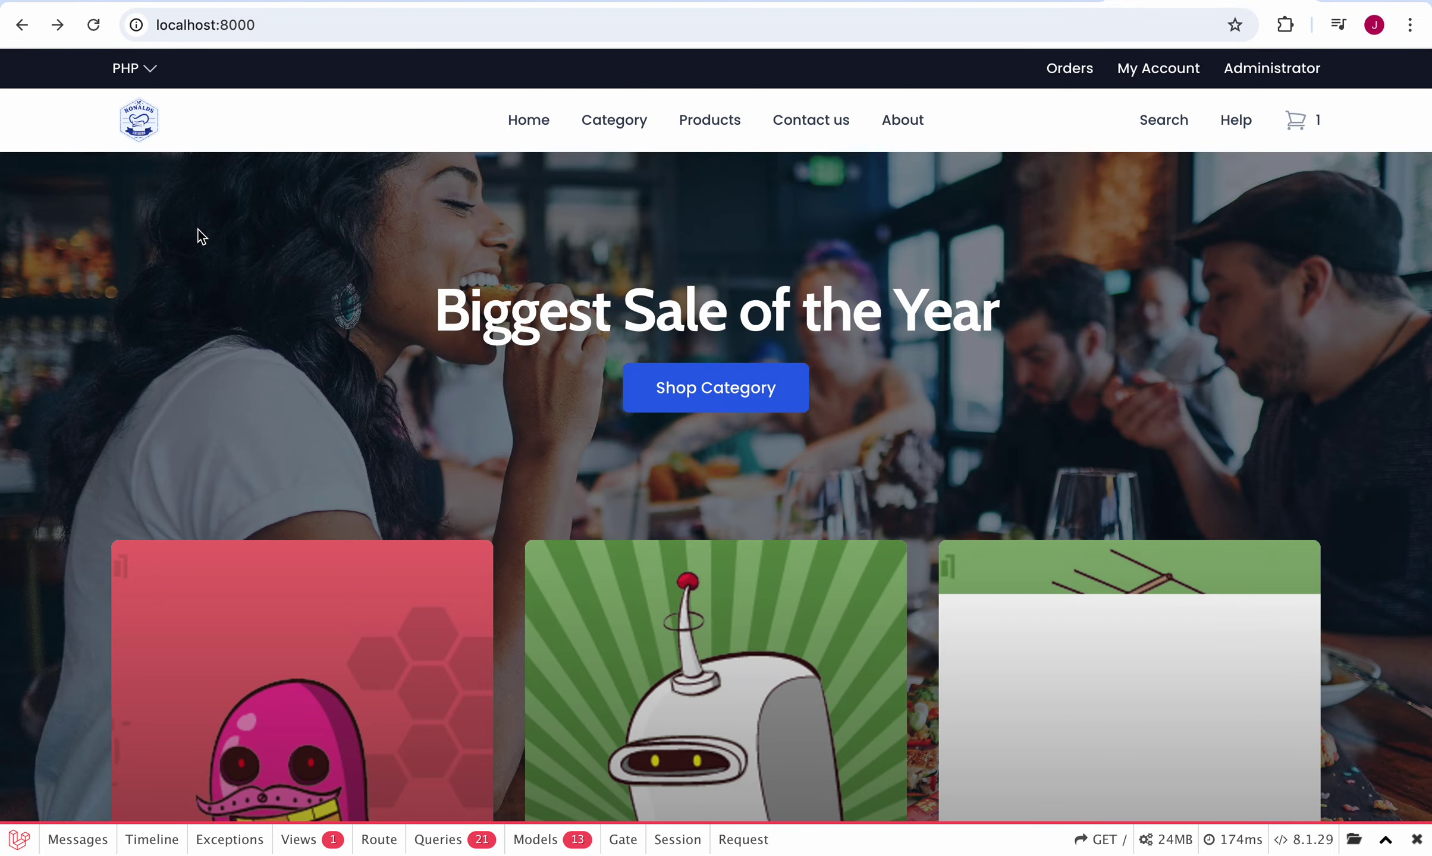
Step: Check the empty Orders page, then open and scroll through the My Account page
left_click(1074, 74)
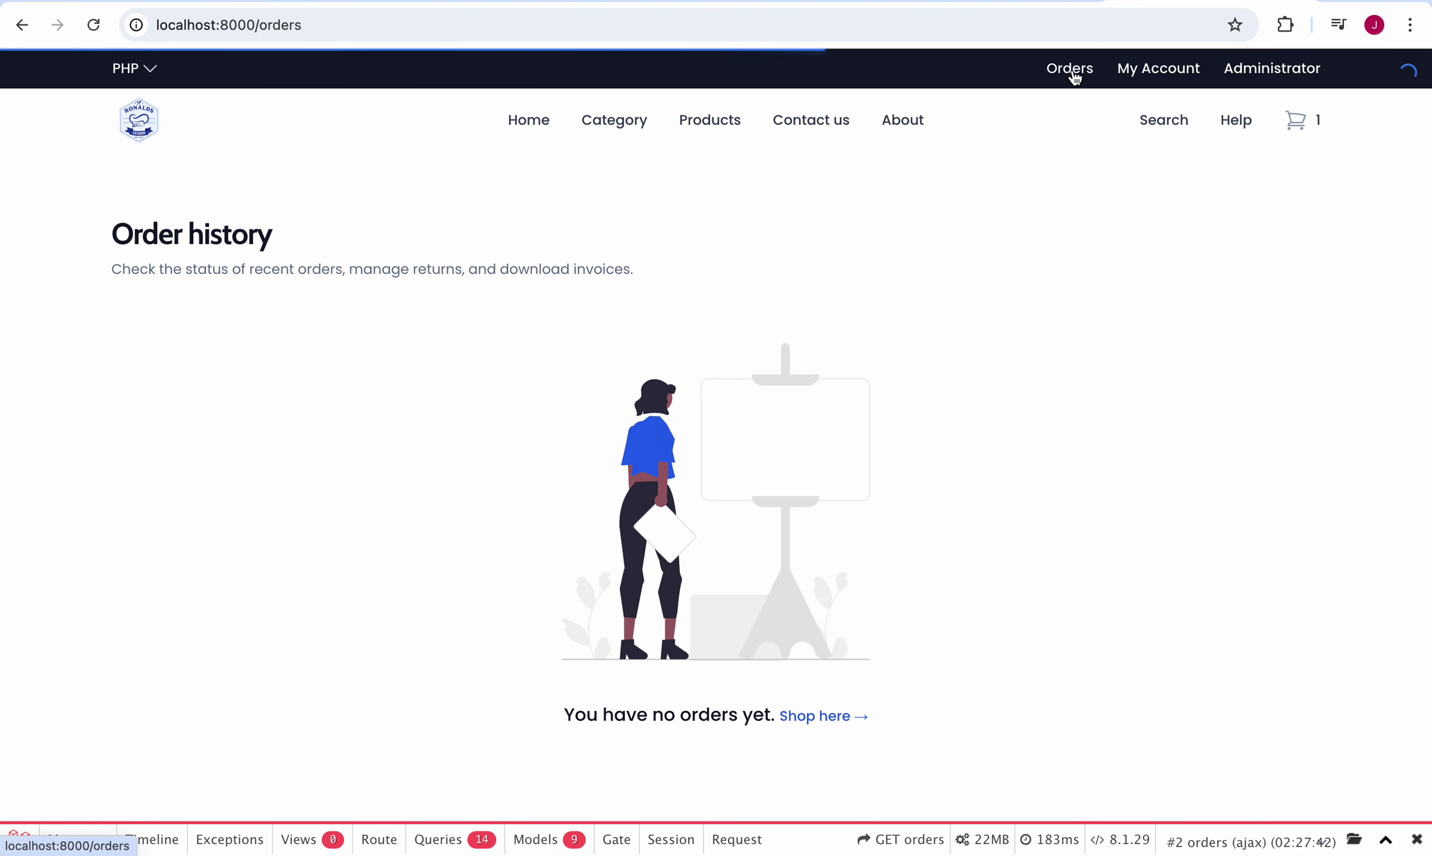
left_click(1160, 73)
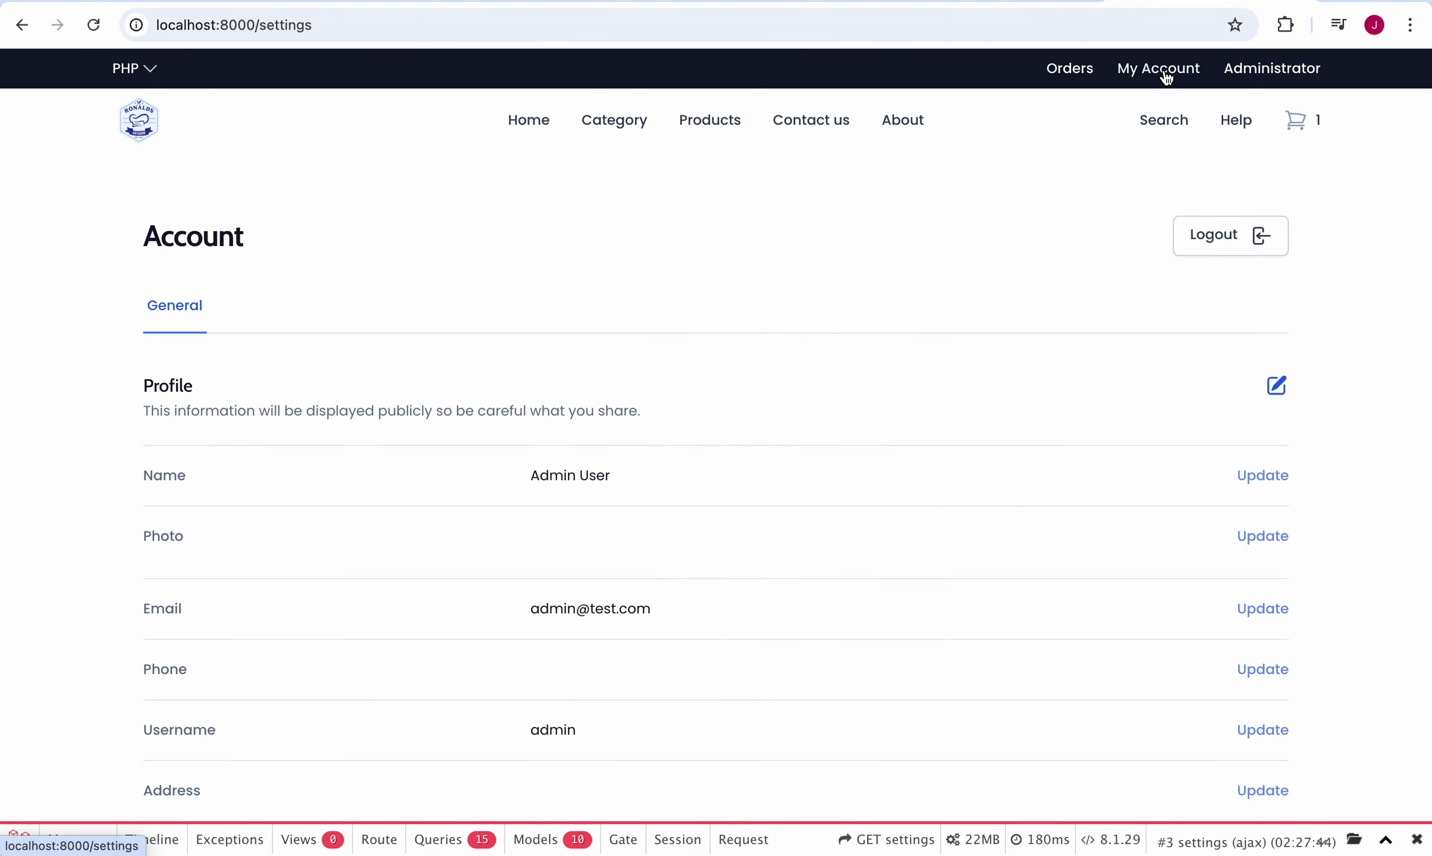
scroll(751, 481, "down", 10)
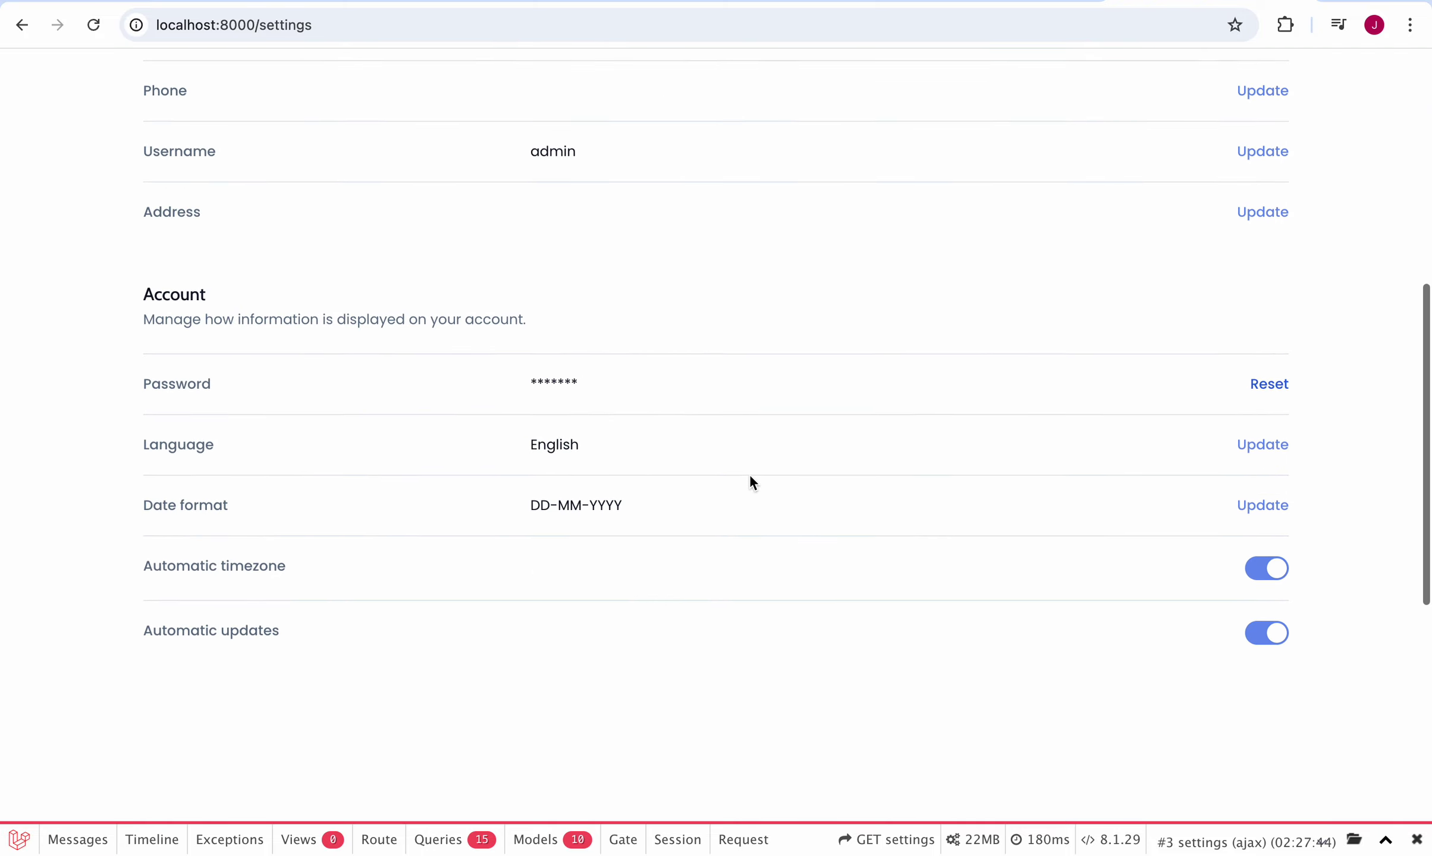
scroll(750, 477, "down", 6)
scroll(750, 476, "up", 17)
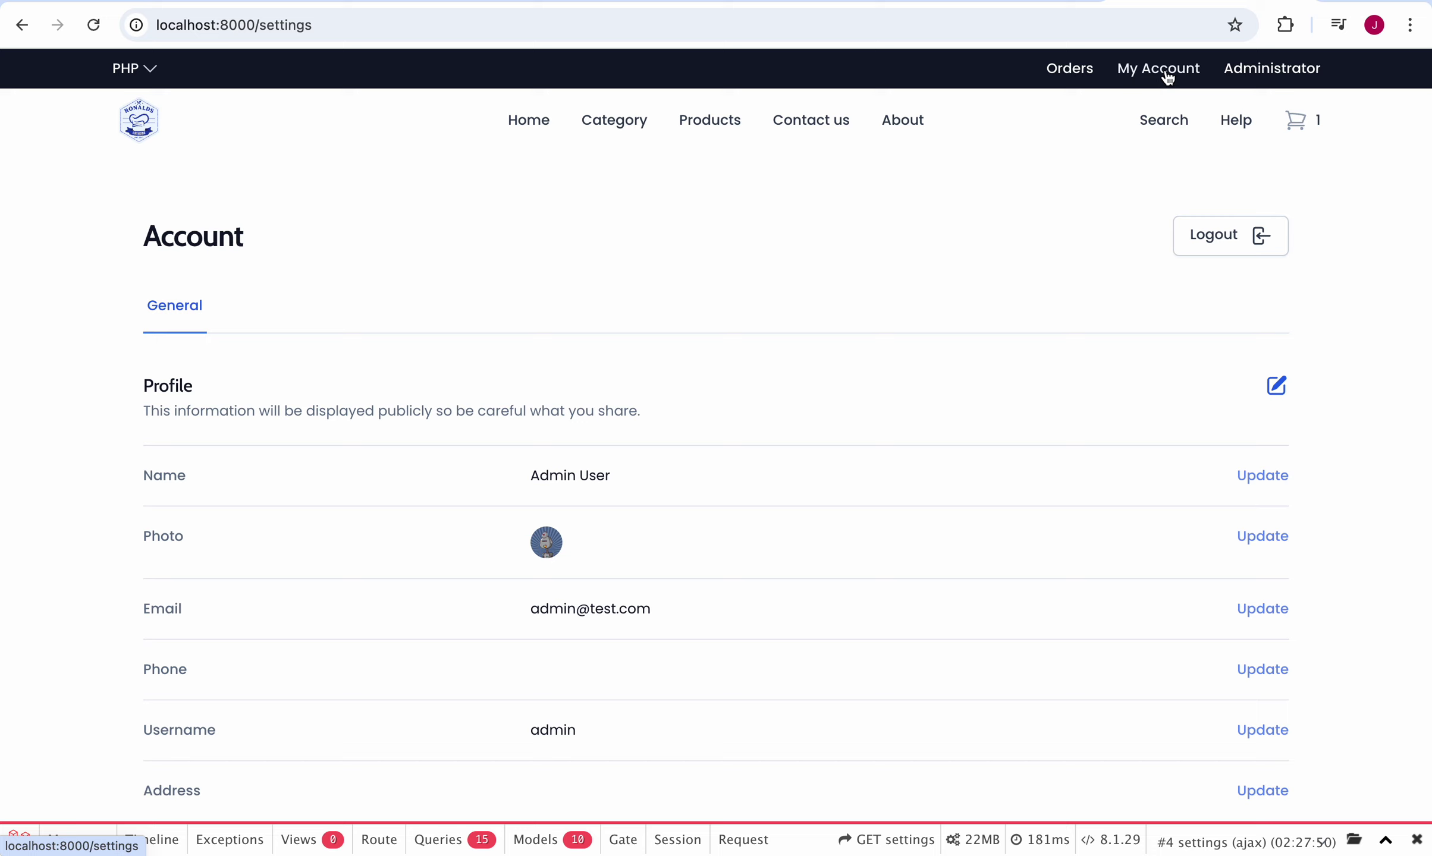
left_click(1168, 76)
Step: Open the Administrator dashboard and look over the zero-order Overview charts
left_click(1281, 77)
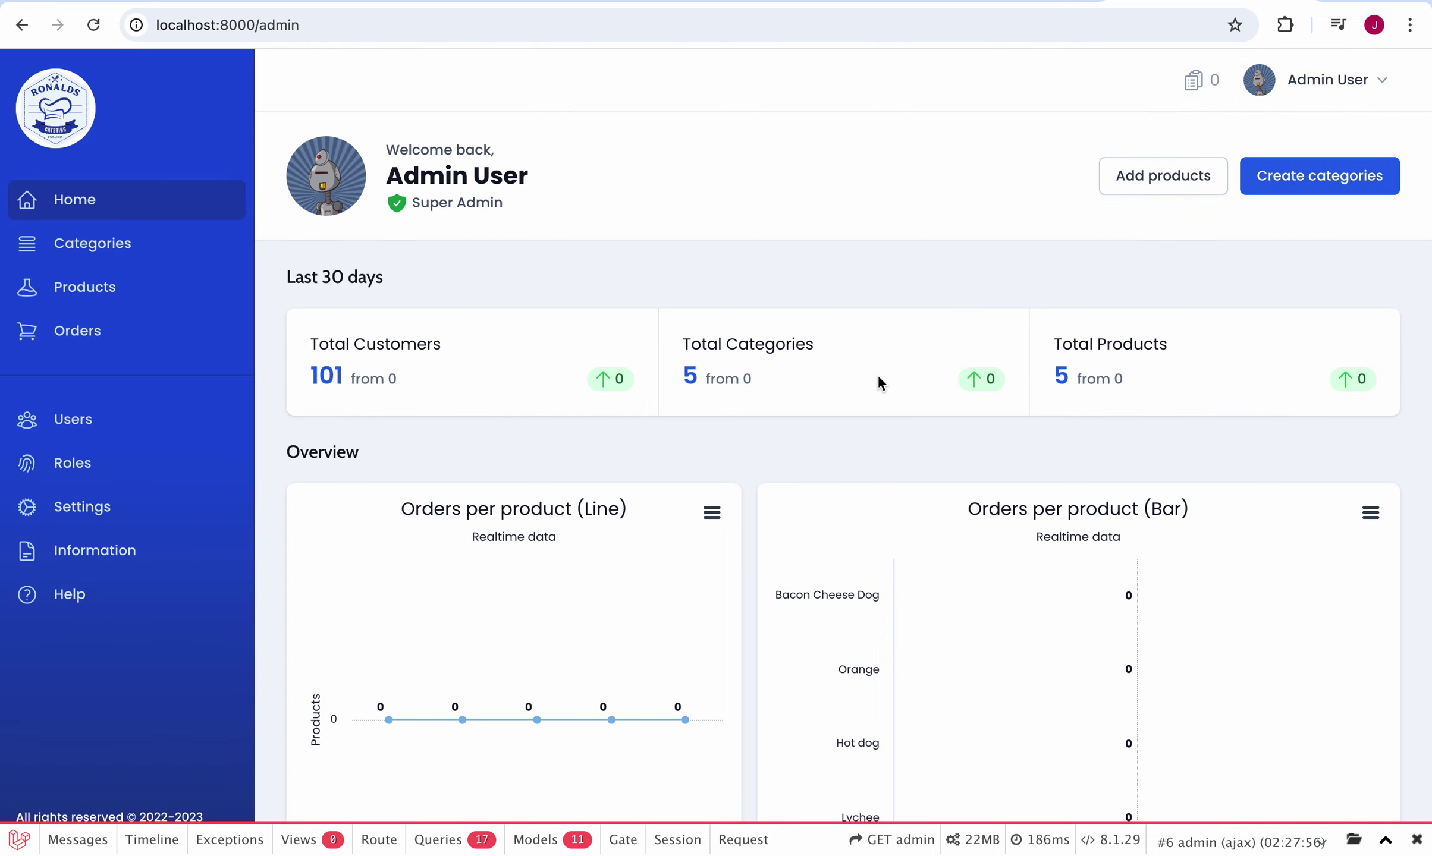
scroll(877, 373, "down", 6)
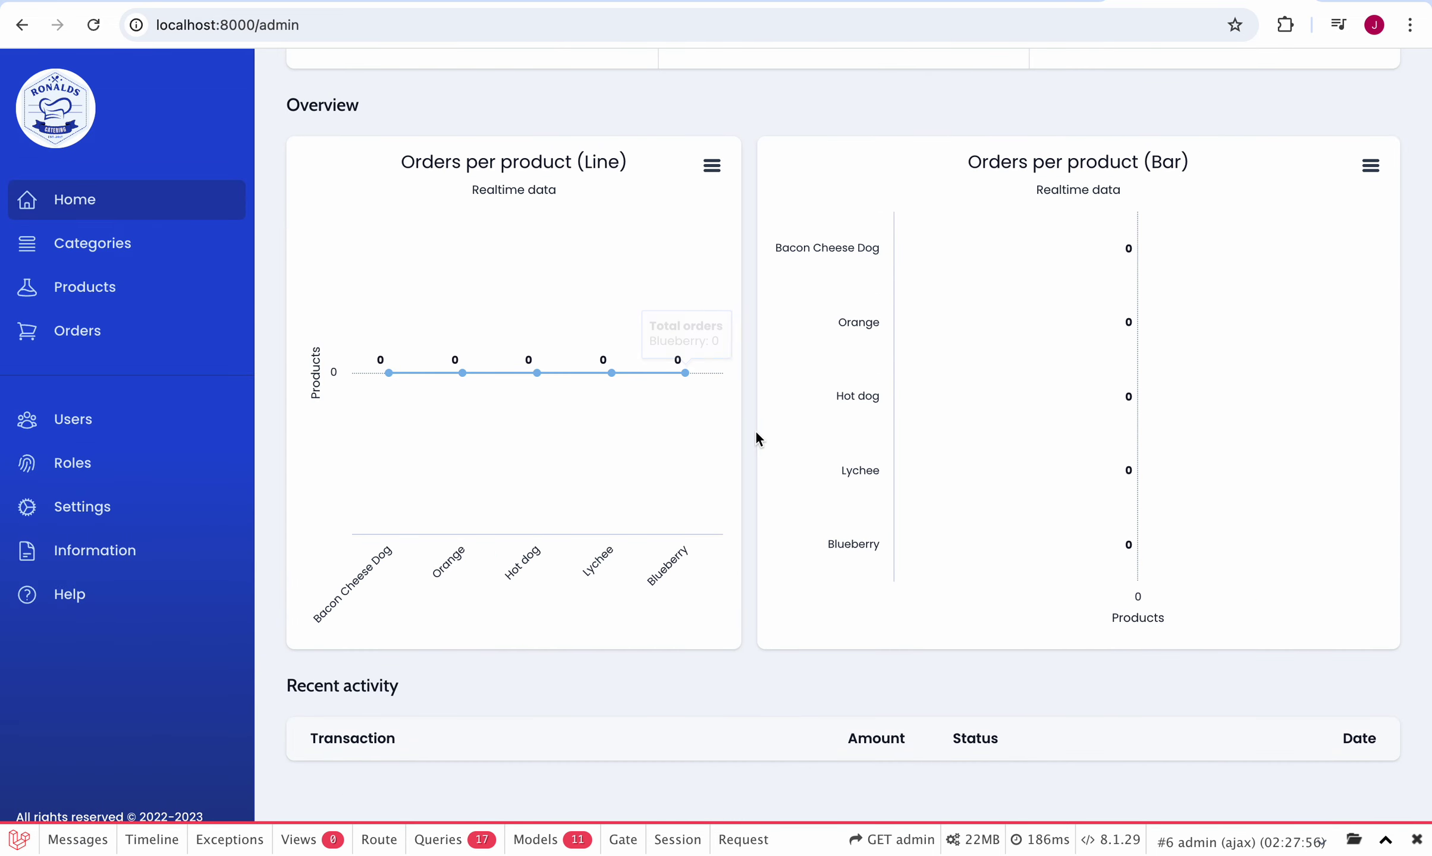
scroll(755, 433, "up", 6)
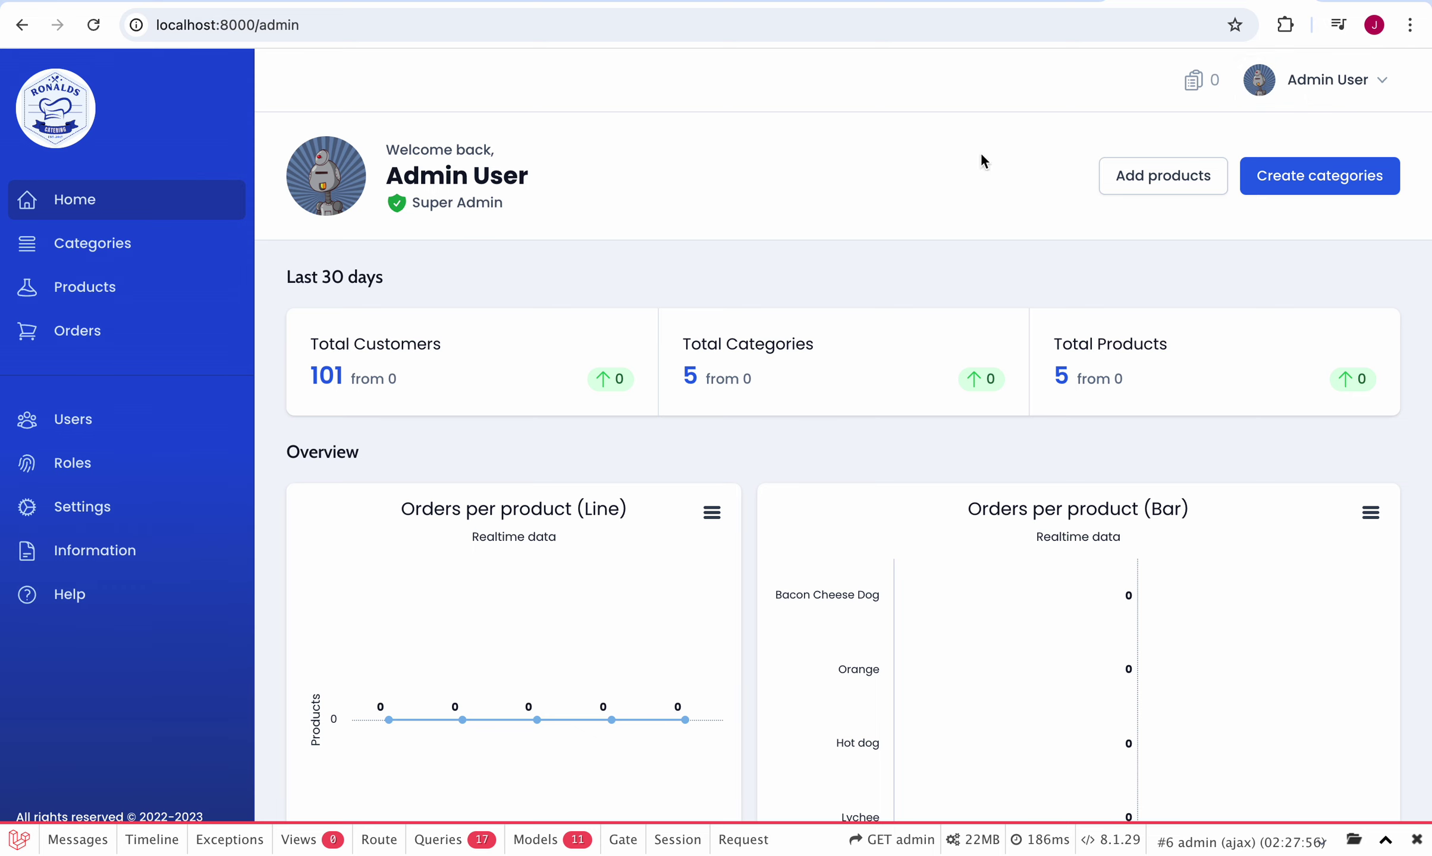
Step: Browse admin Categories, open and close the New Category panel, then show Products
left_click(130, 251)
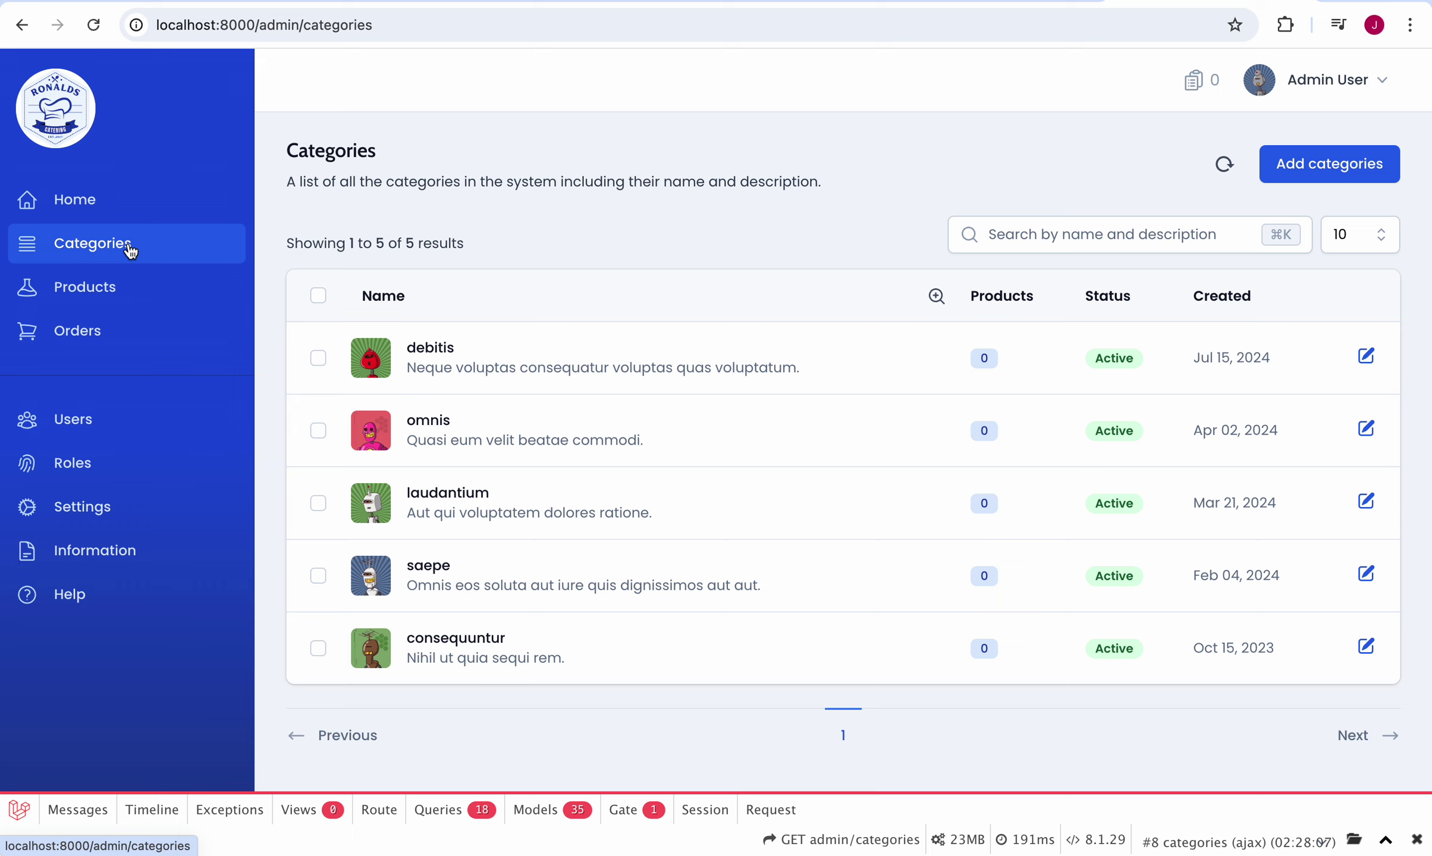
left_click(1308, 172)
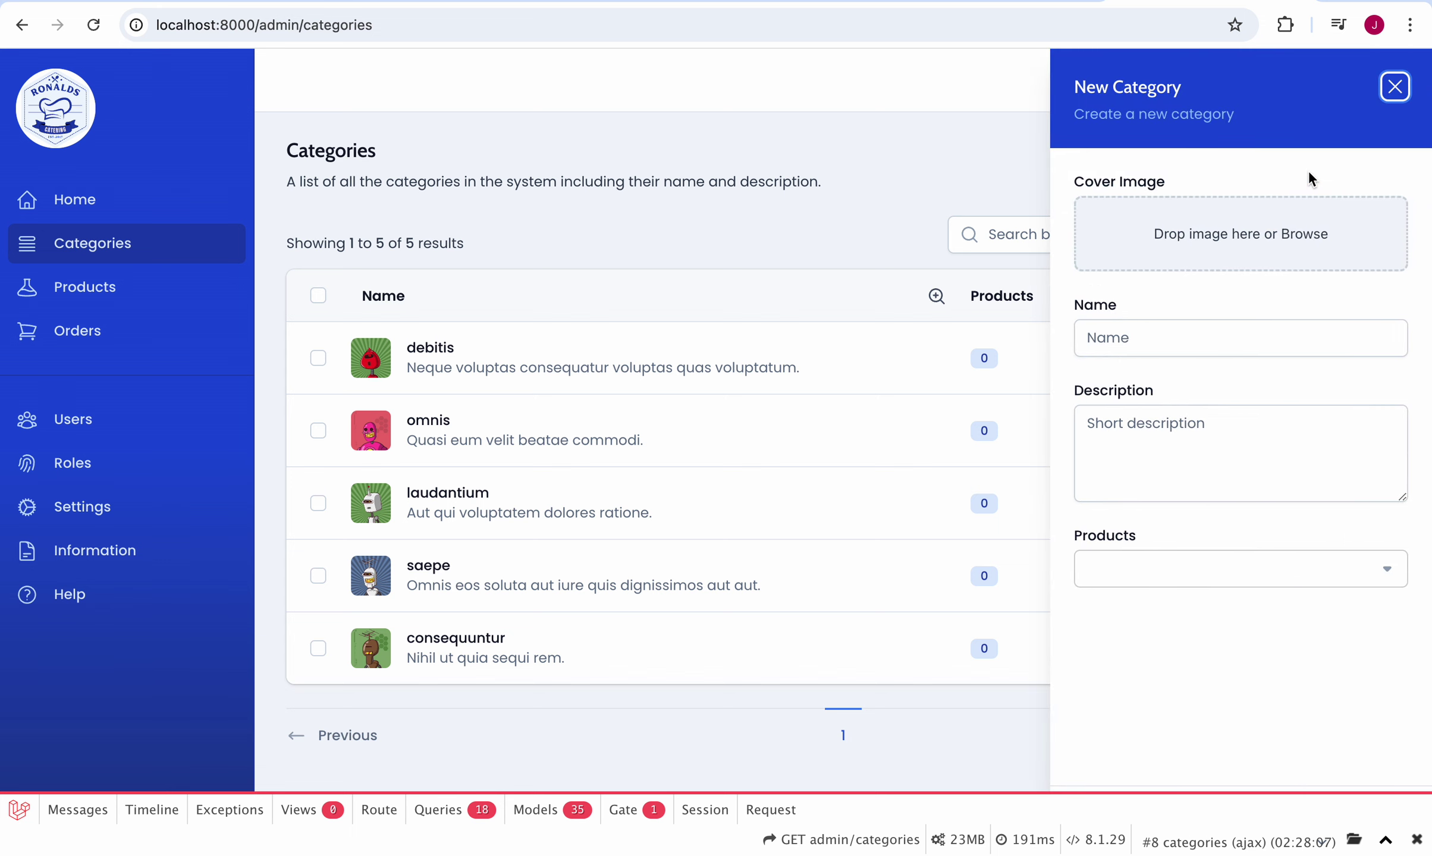
left_click(1395, 87)
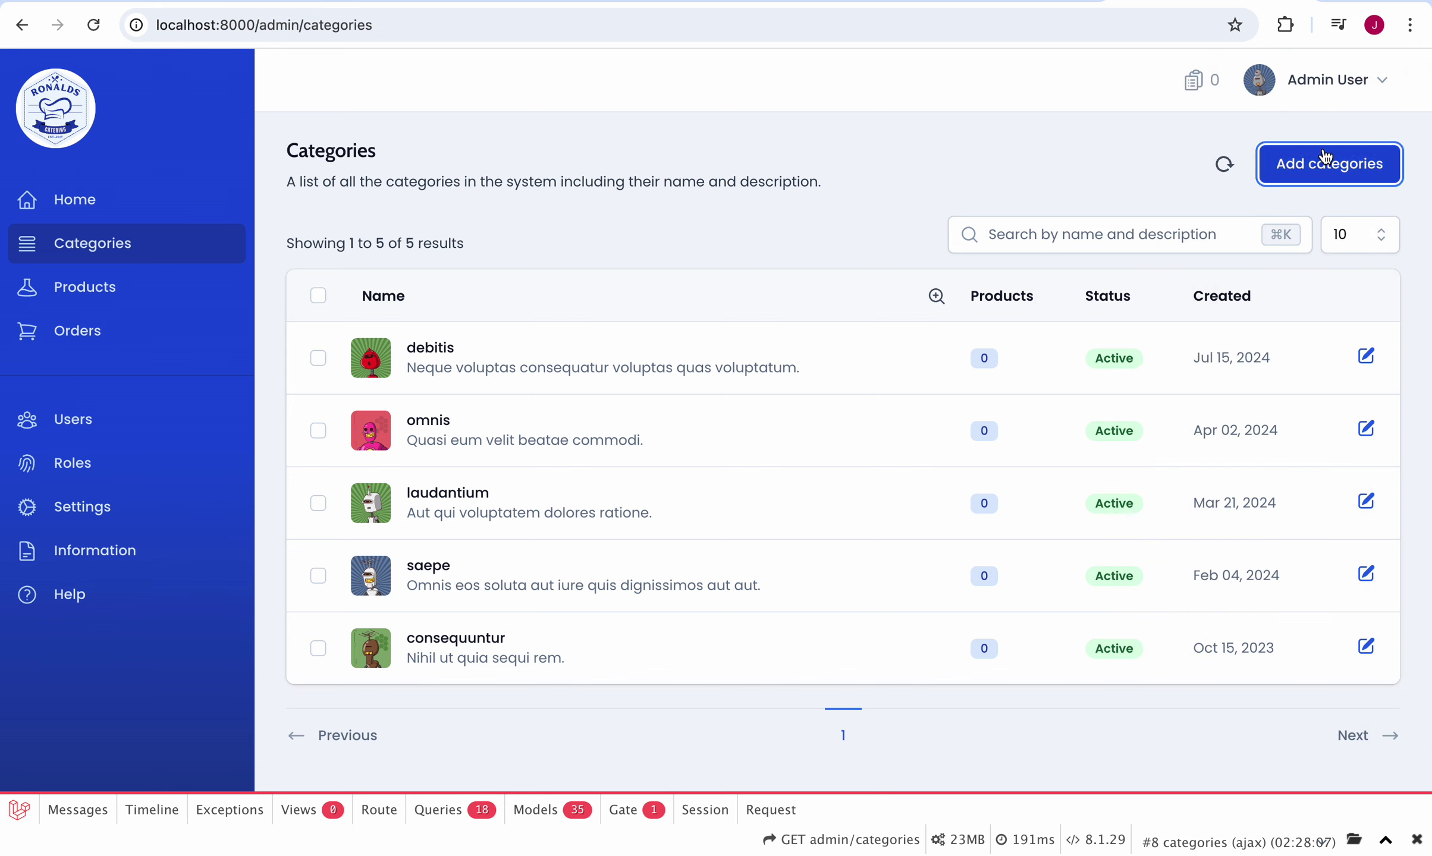
left_click(116, 305)
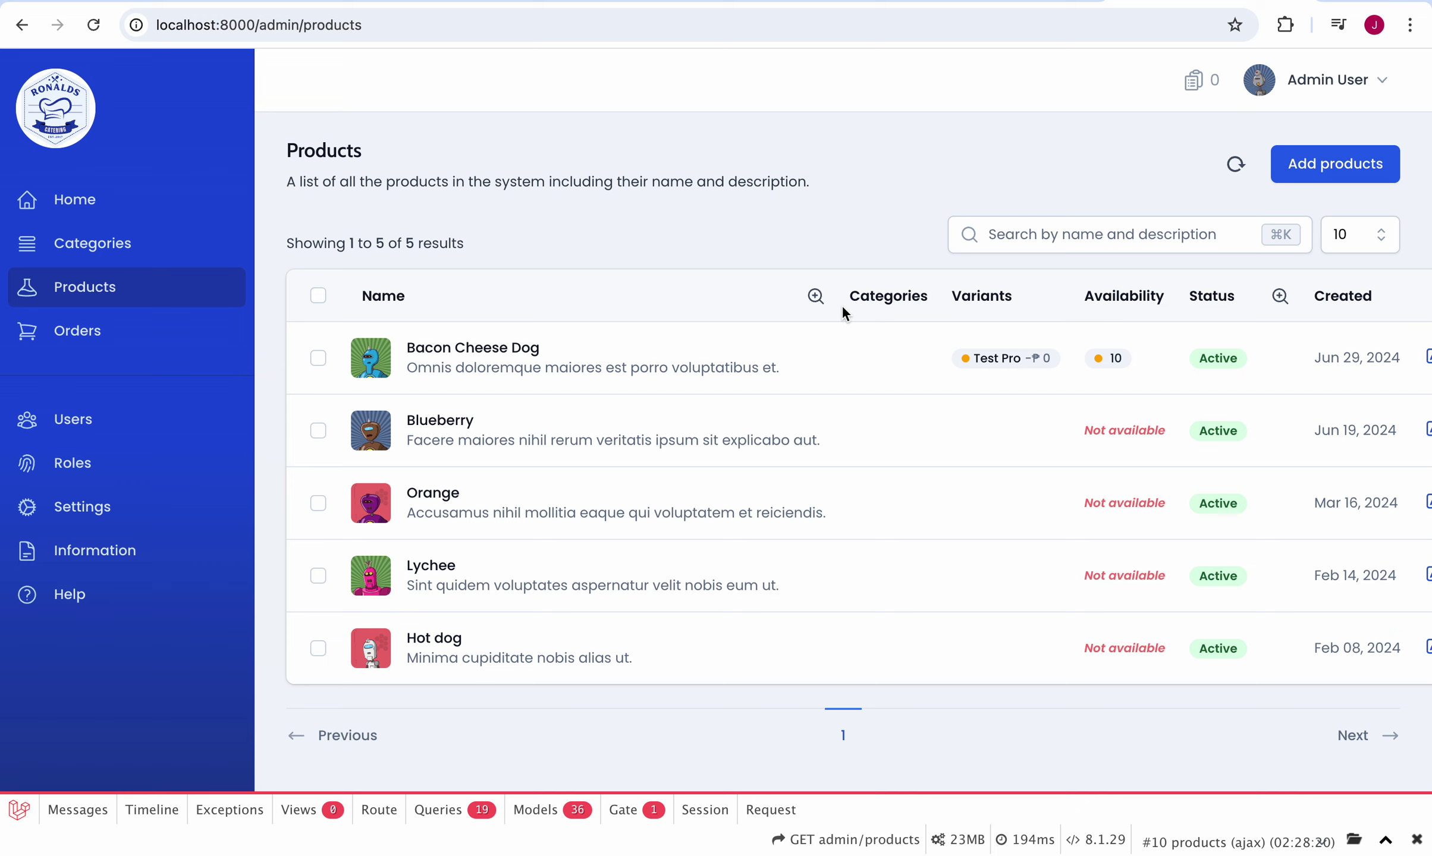
Step: Visit the admin Orders, Users and Roles lists, ending on the Settings page
left_click(137, 333)
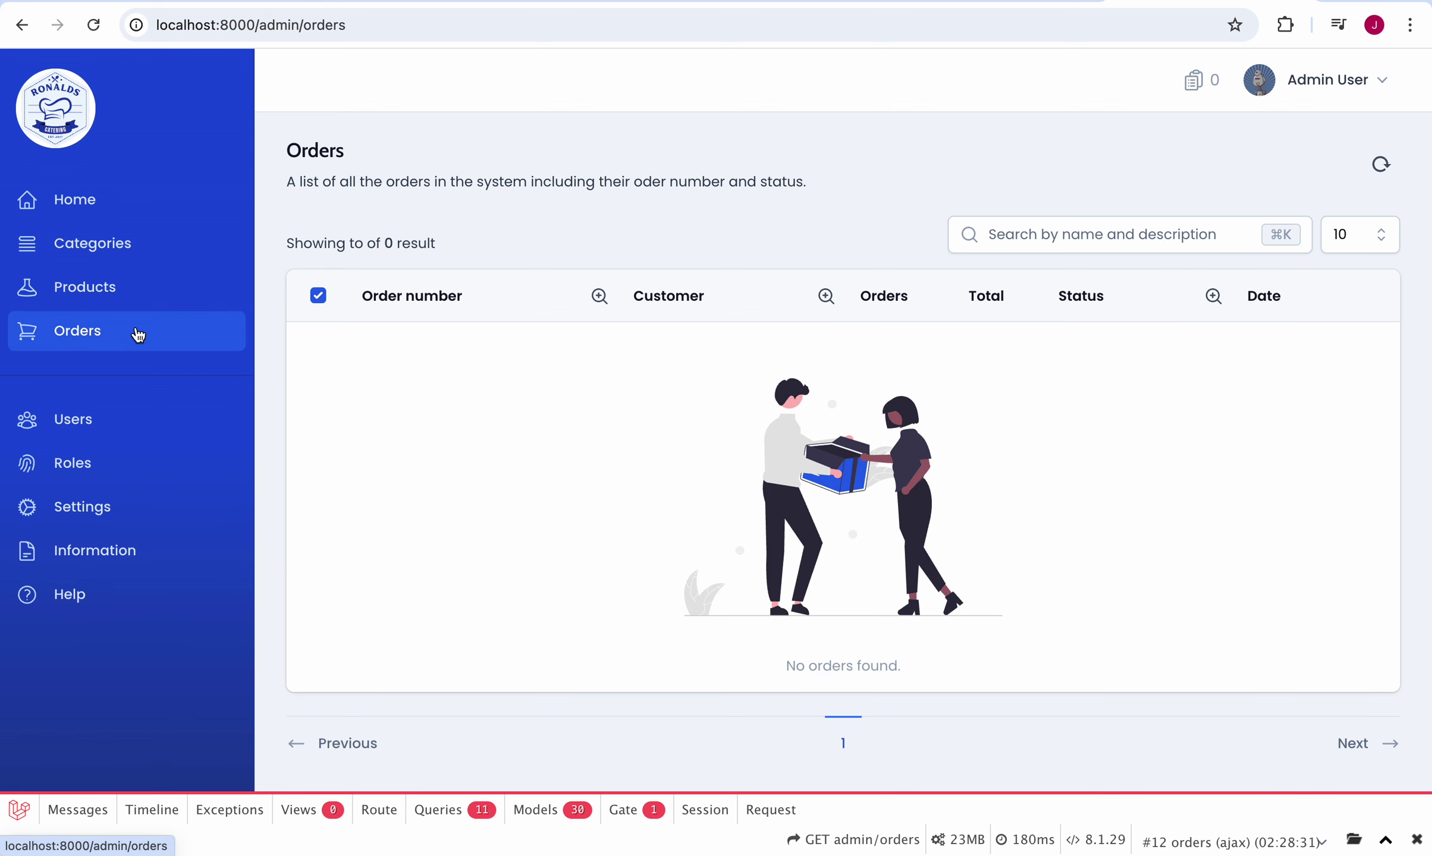
left_click(128, 431)
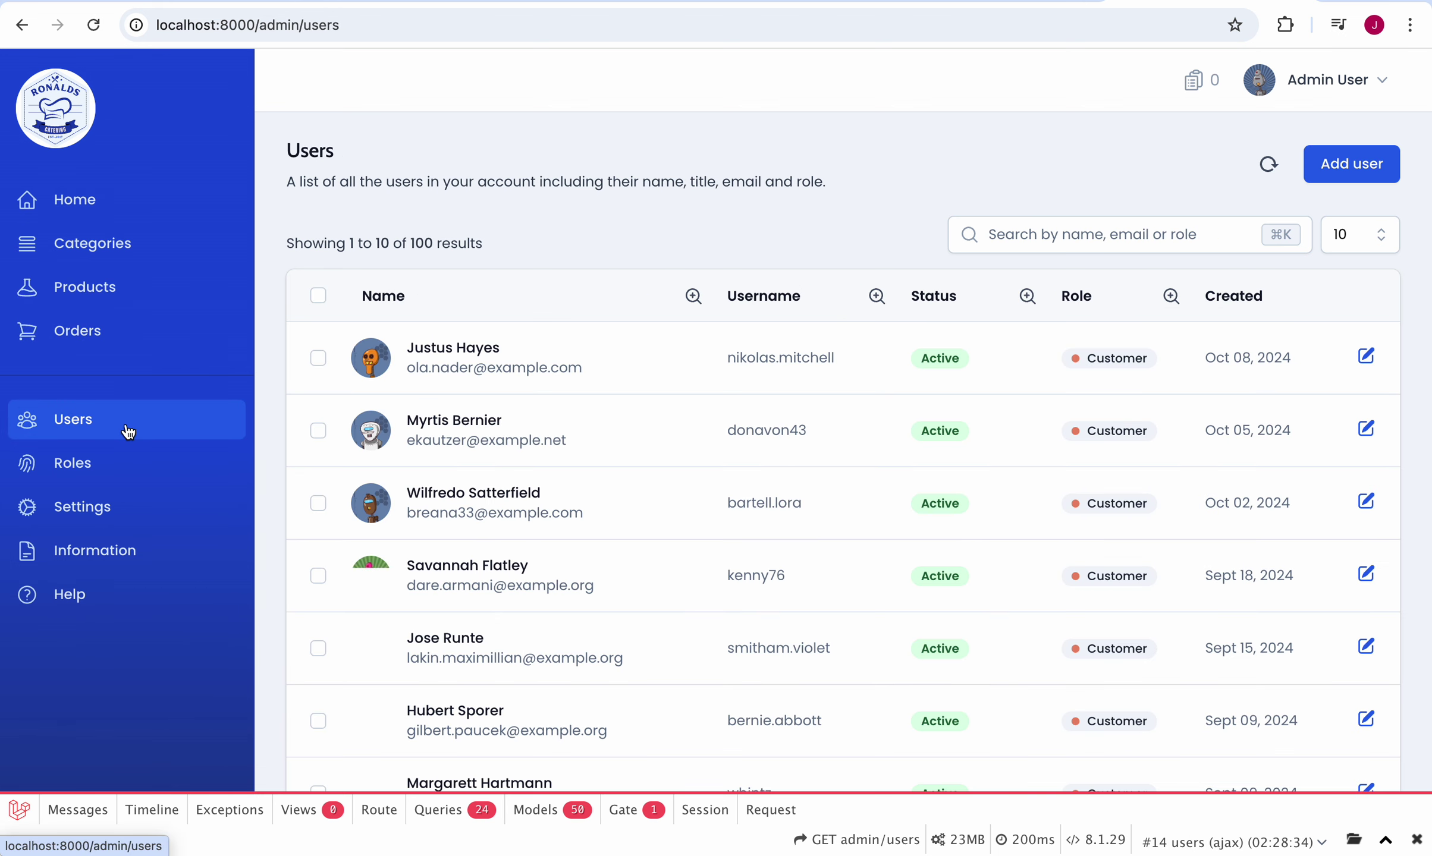
left_click(132, 473)
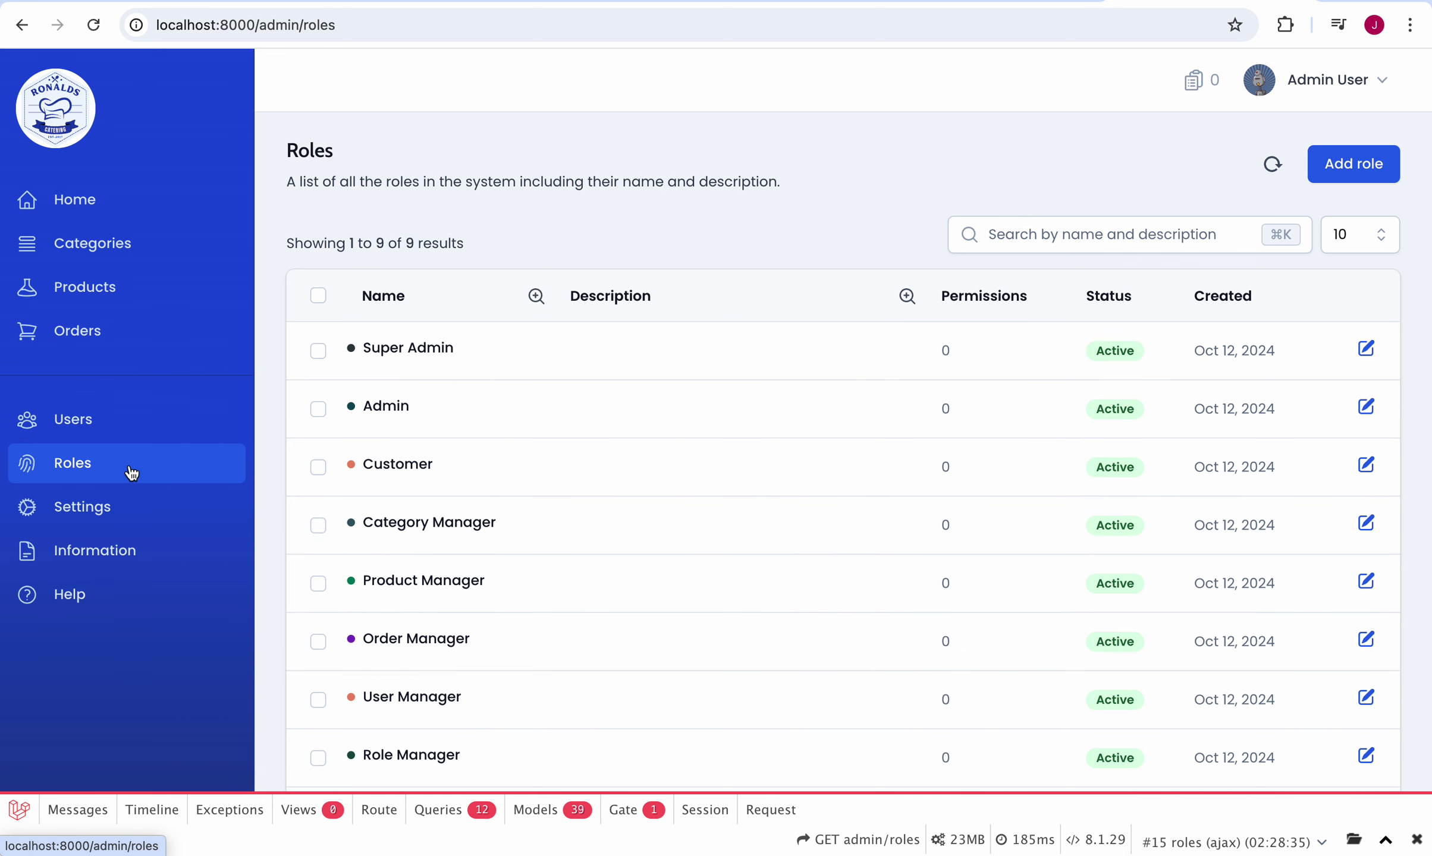
left_click(132, 517)
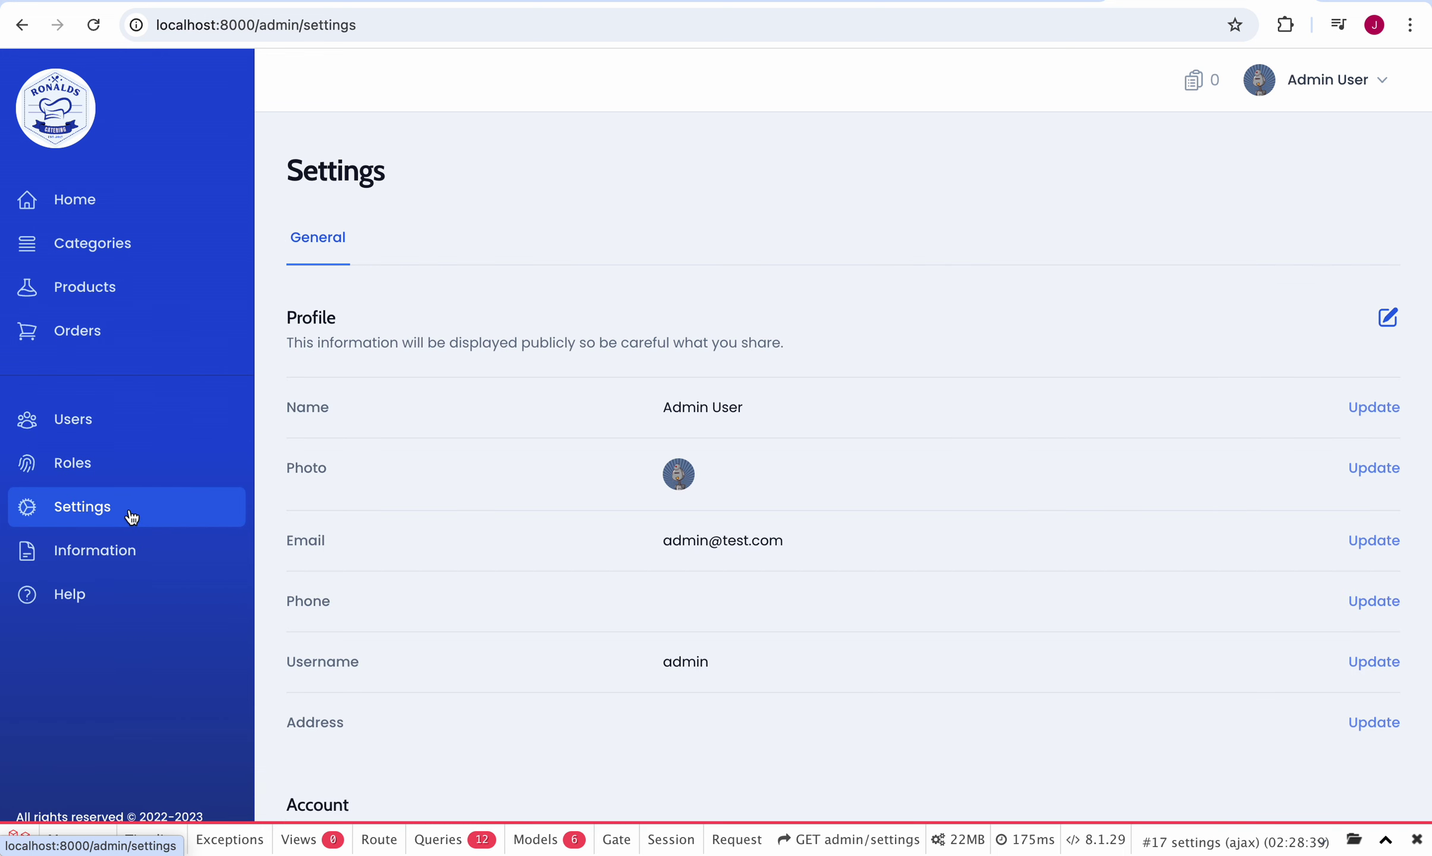
Step: Bring up the admin Users list and select the second user's e-mail address
left_click(163, 429)
scroll(671, 407, "down", 5)
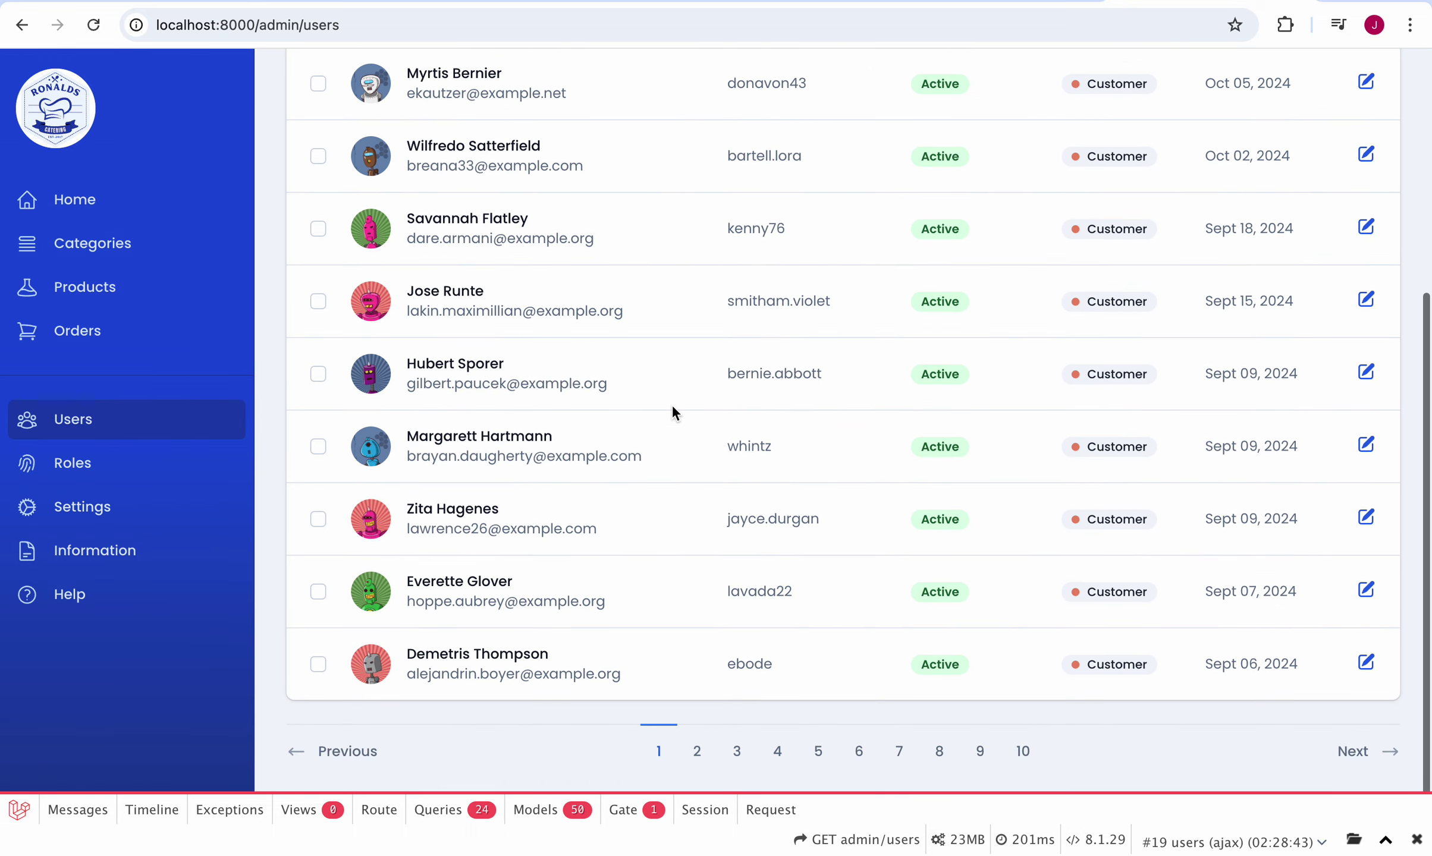
scroll(673, 411, "up", 5)
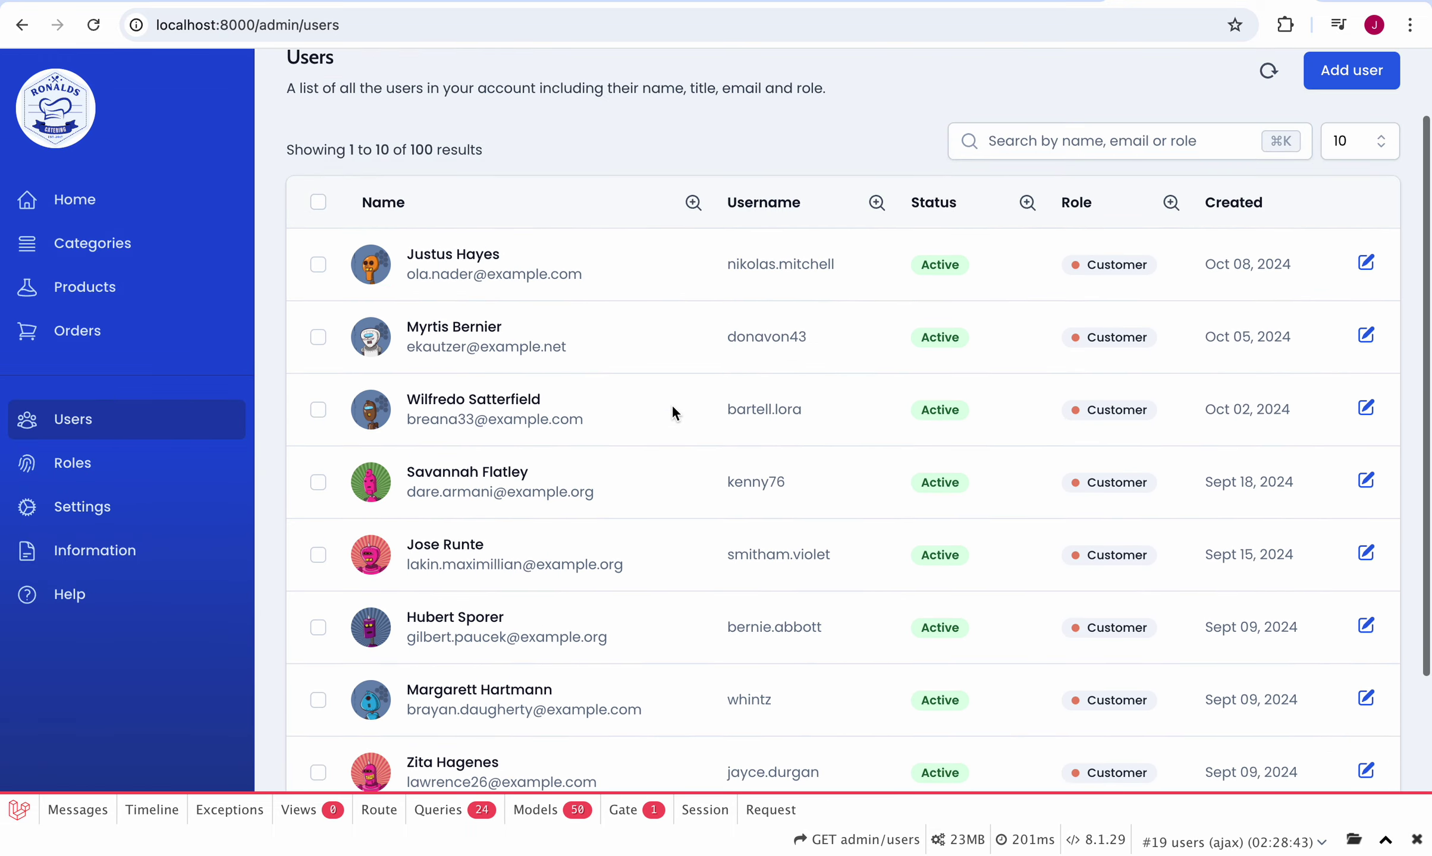
triple_click(484, 337)
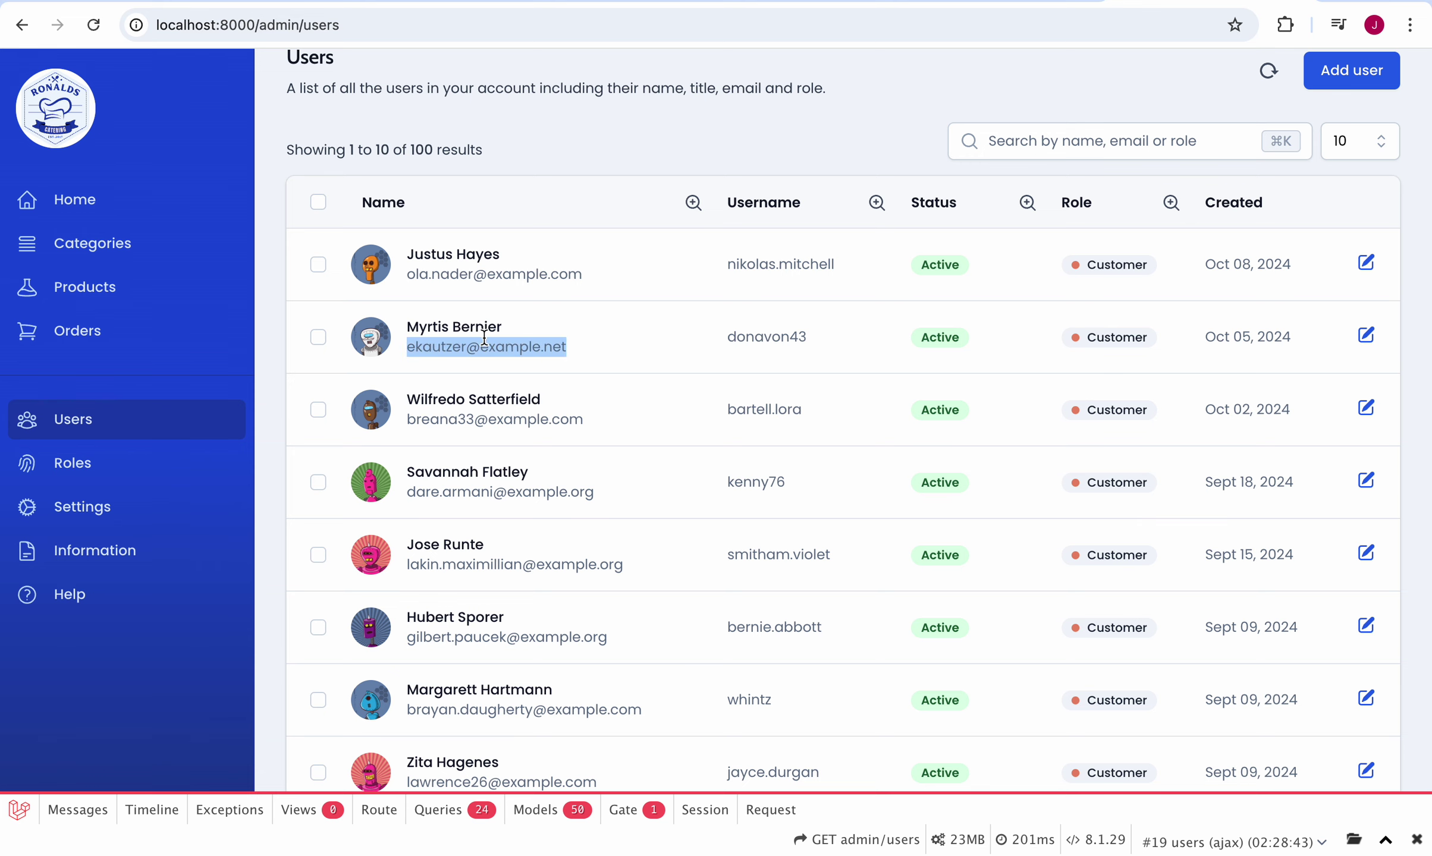
Step: Inspect the second user's Edit User form and its e-mail, then close it without saving
left_click(1366, 335)
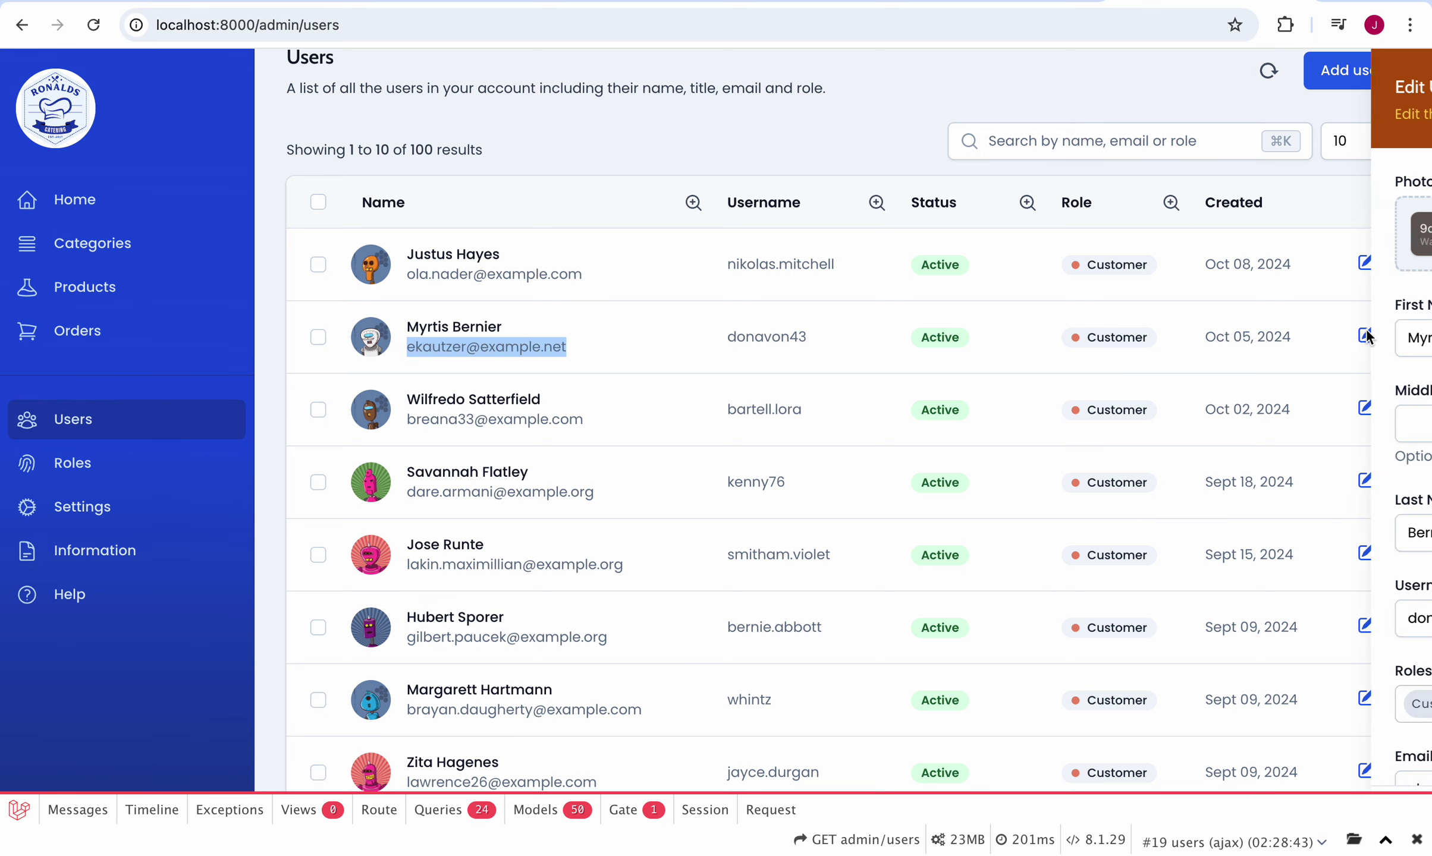
scroll(1232, 523, "down", 1)
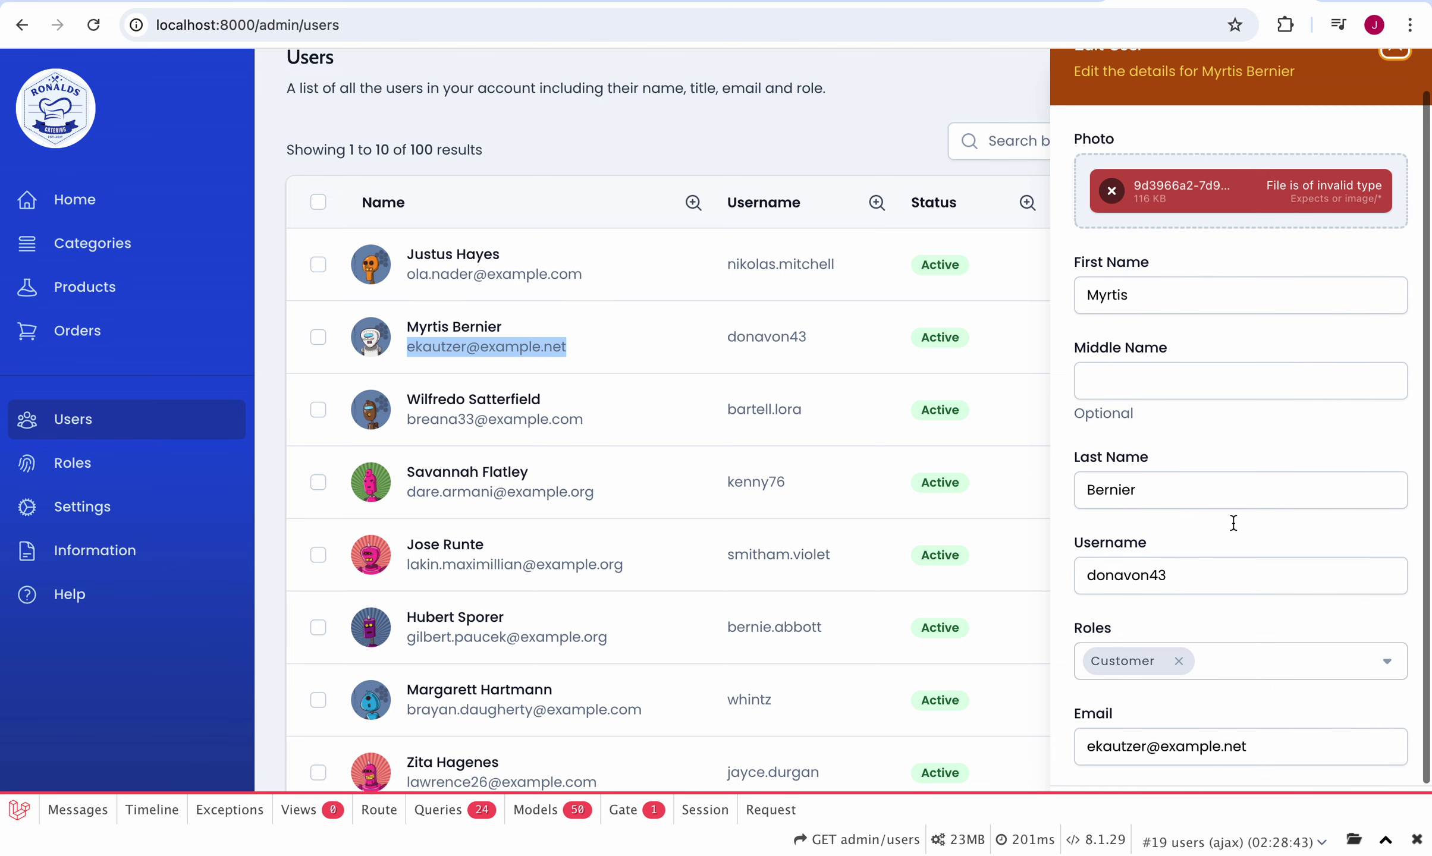
scroll(1233, 523, "up", 1)
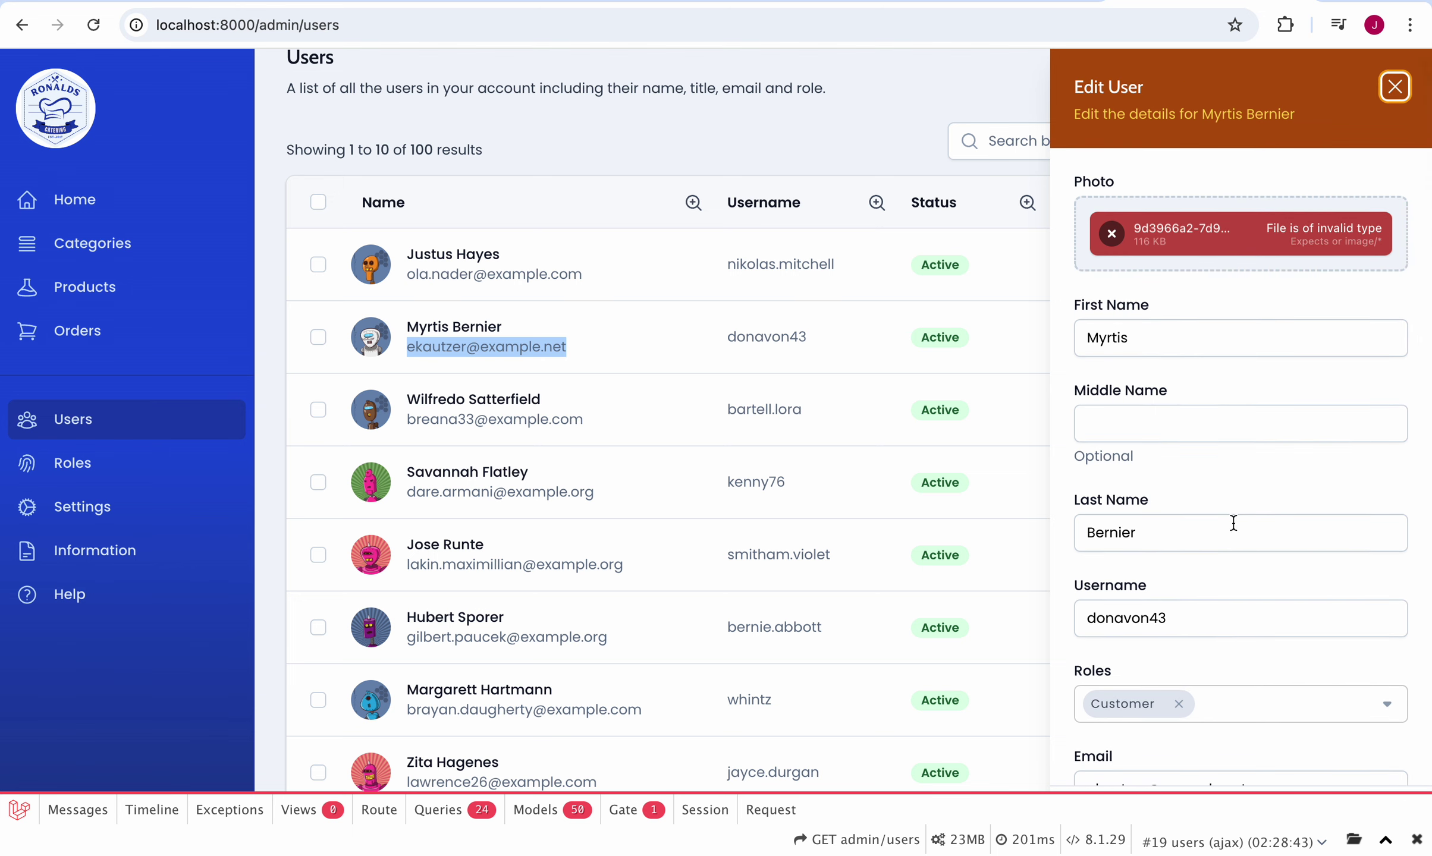
scroll(1233, 523, "down", 1)
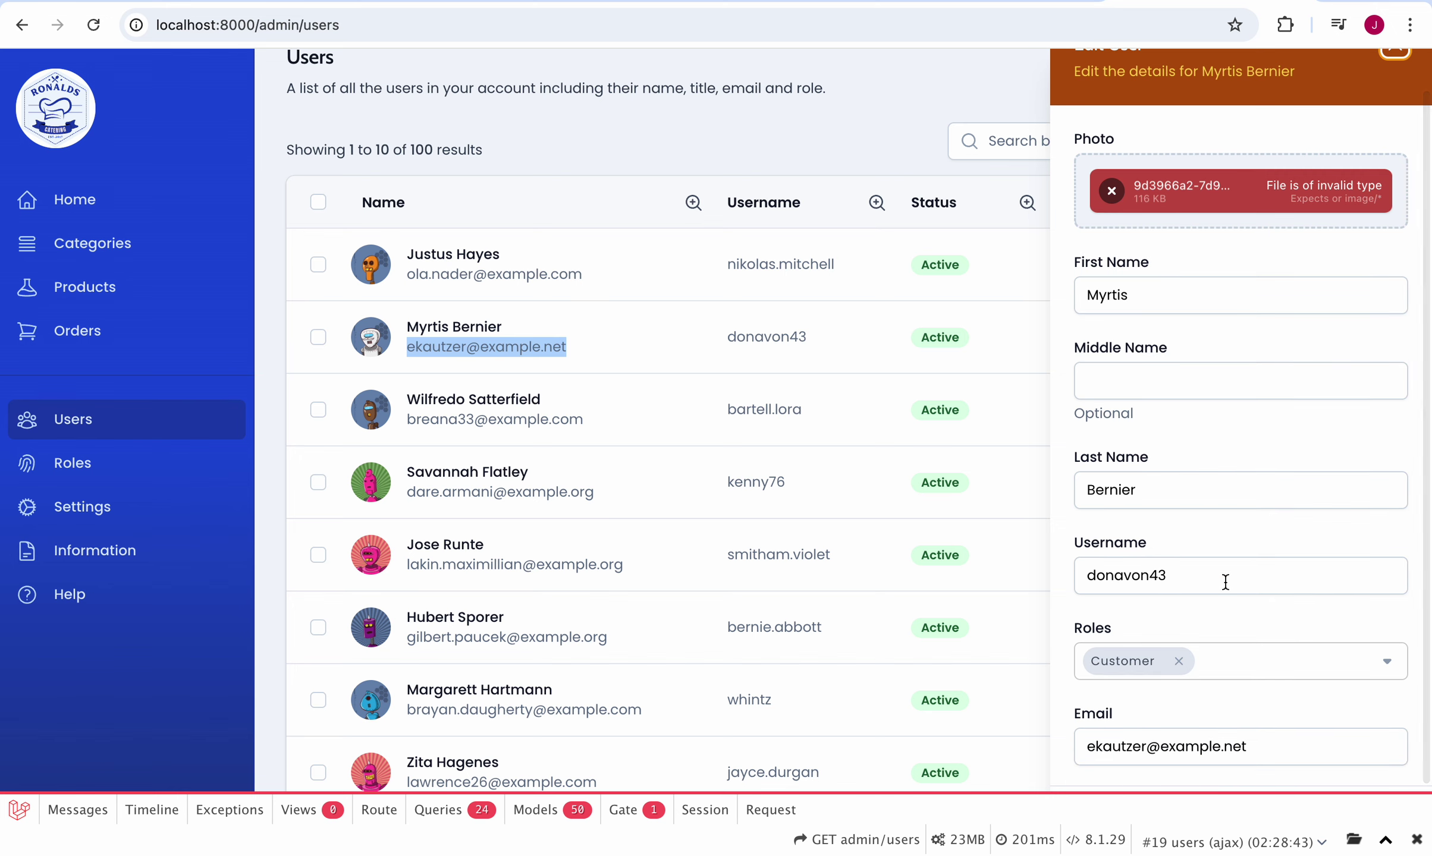
double_click(1185, 748)
triple_click(1185, 748)
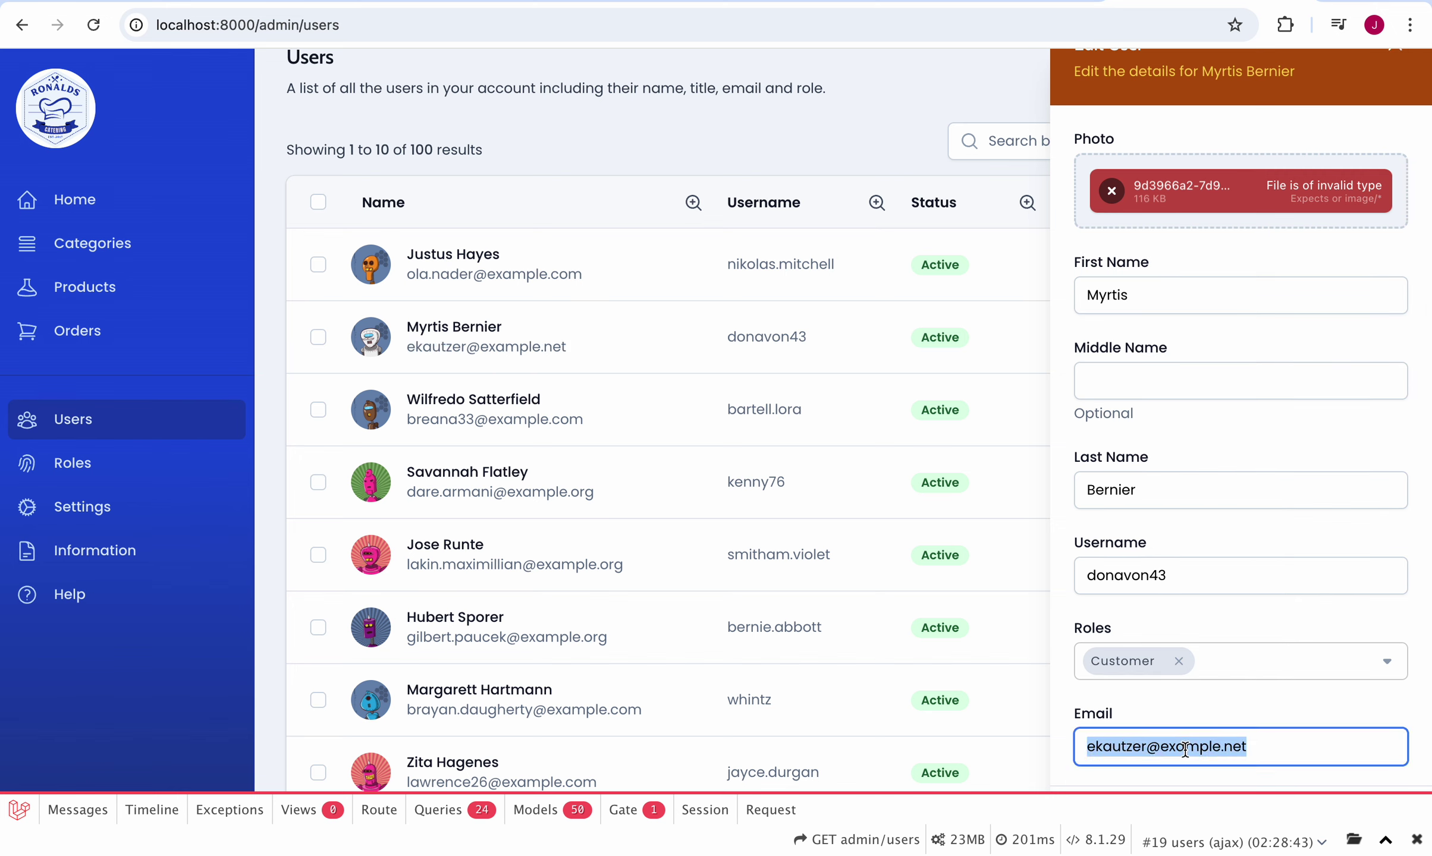
left_click(936, 240)
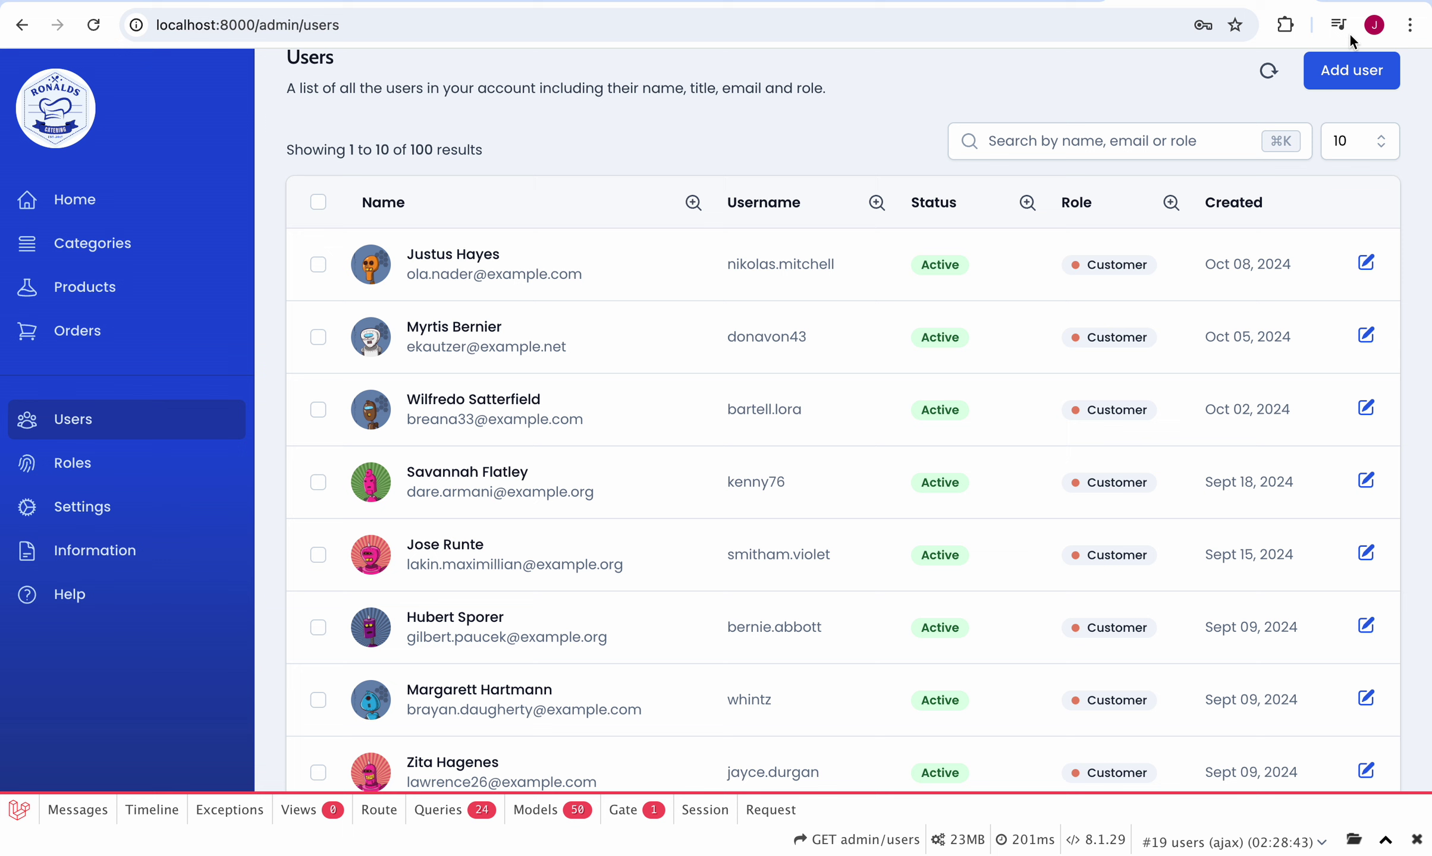
Step: Open the Admin User account dropdown and dismiss it again
scroll(1307, 117, "up", 2)
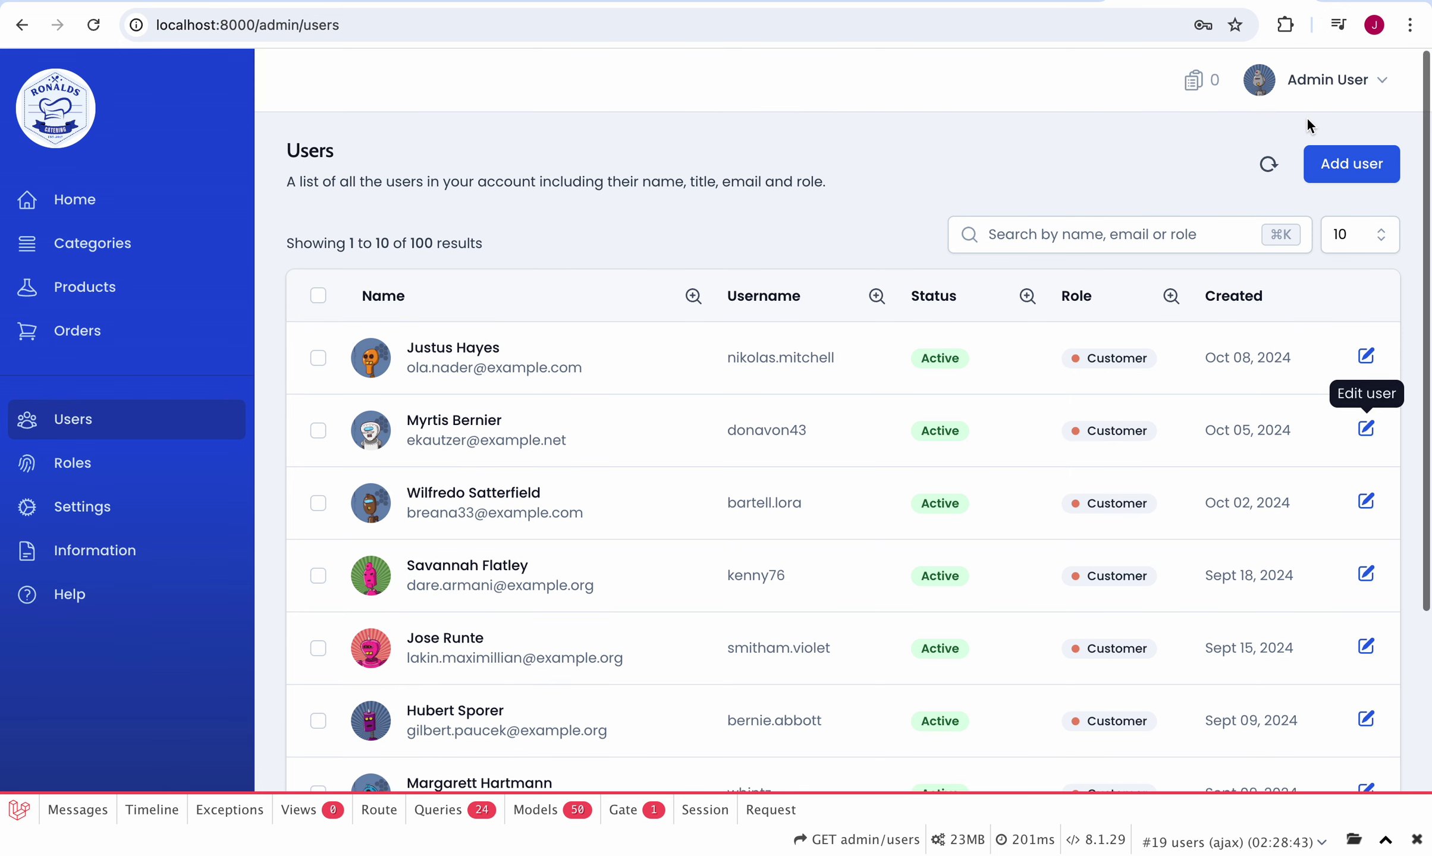
left_click(1349, 83)
key("Escape")
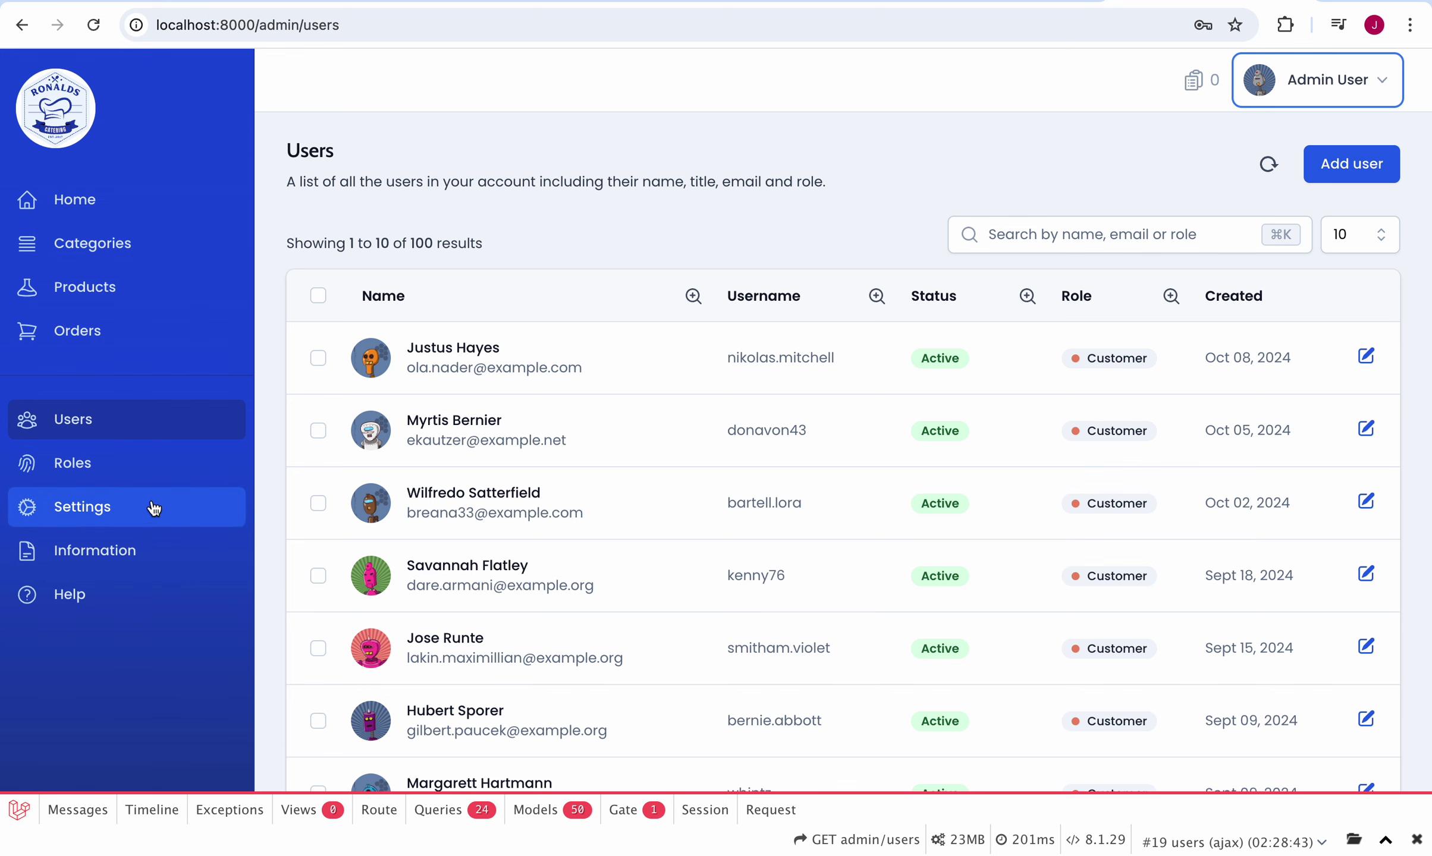
Step: Switch to the admin Roles list and look over its nine roles
left_click(163, 482)
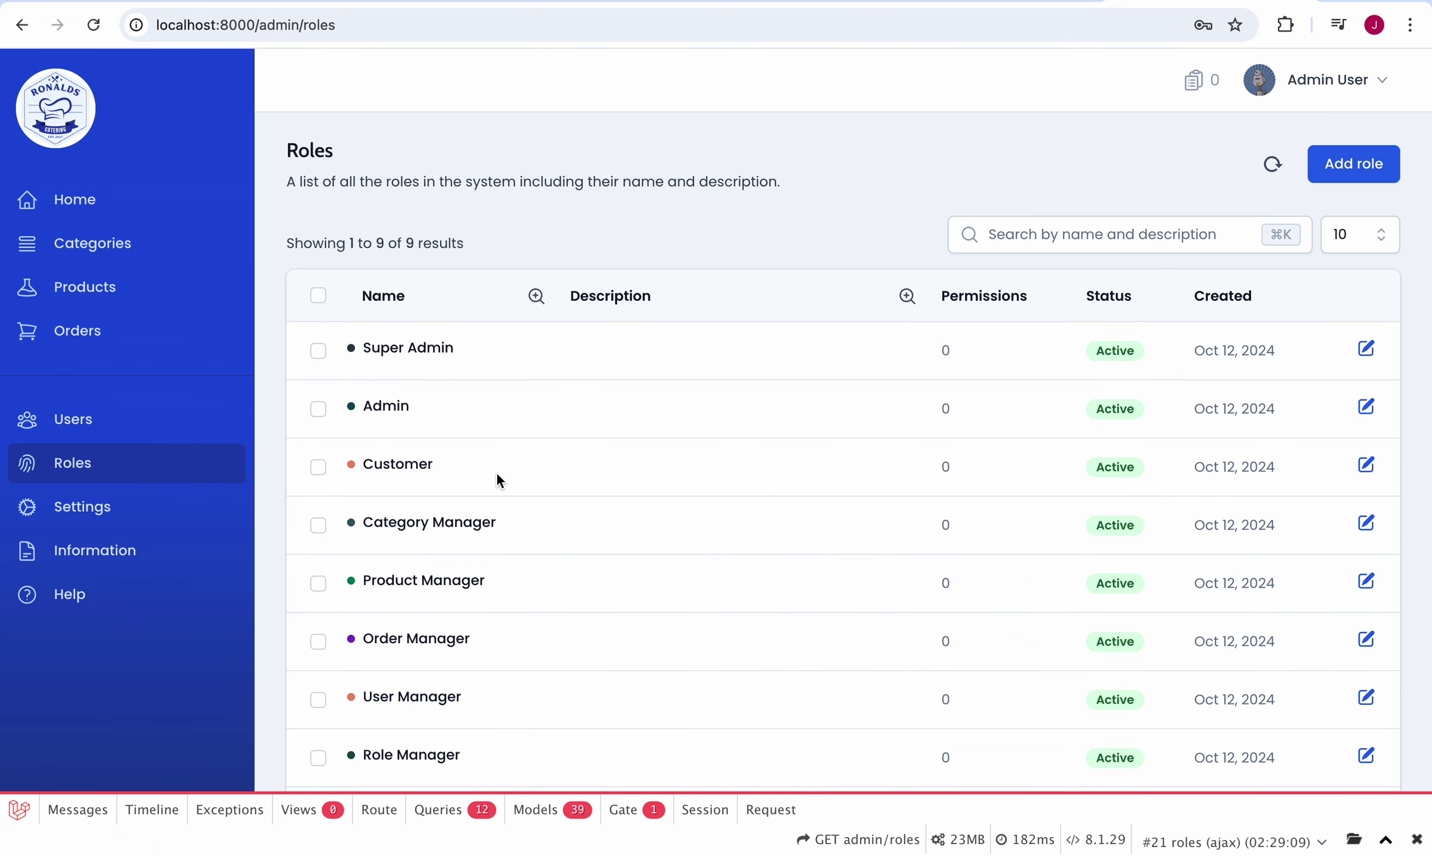
scroll(495, 443, "down", 3)
scroll(499, 449, "up", 3)
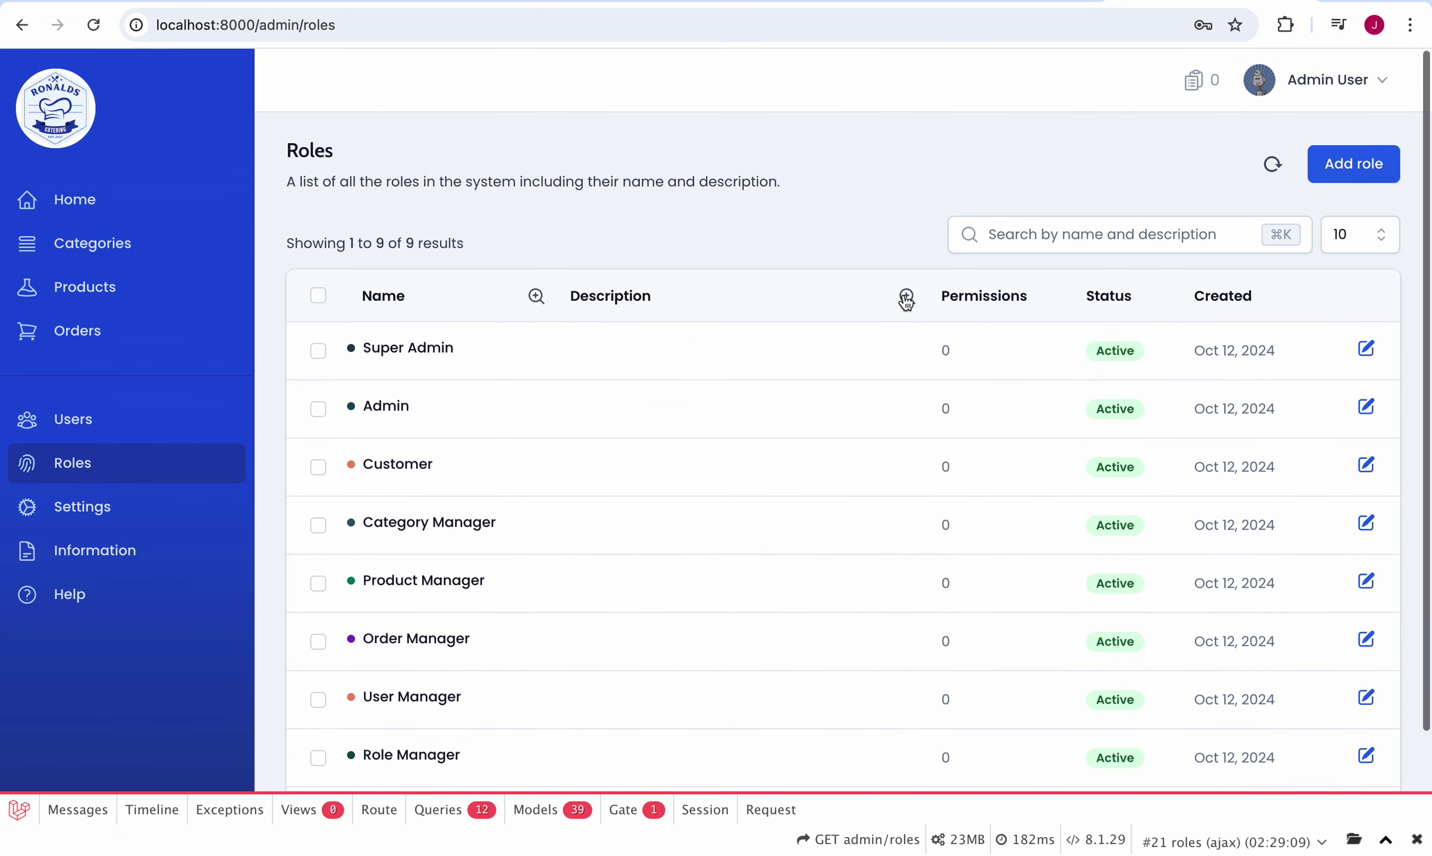
Step: Review the Super Admin role's Permissions options, then close the Edit Role panel unchanged
left_click(1365, 350)
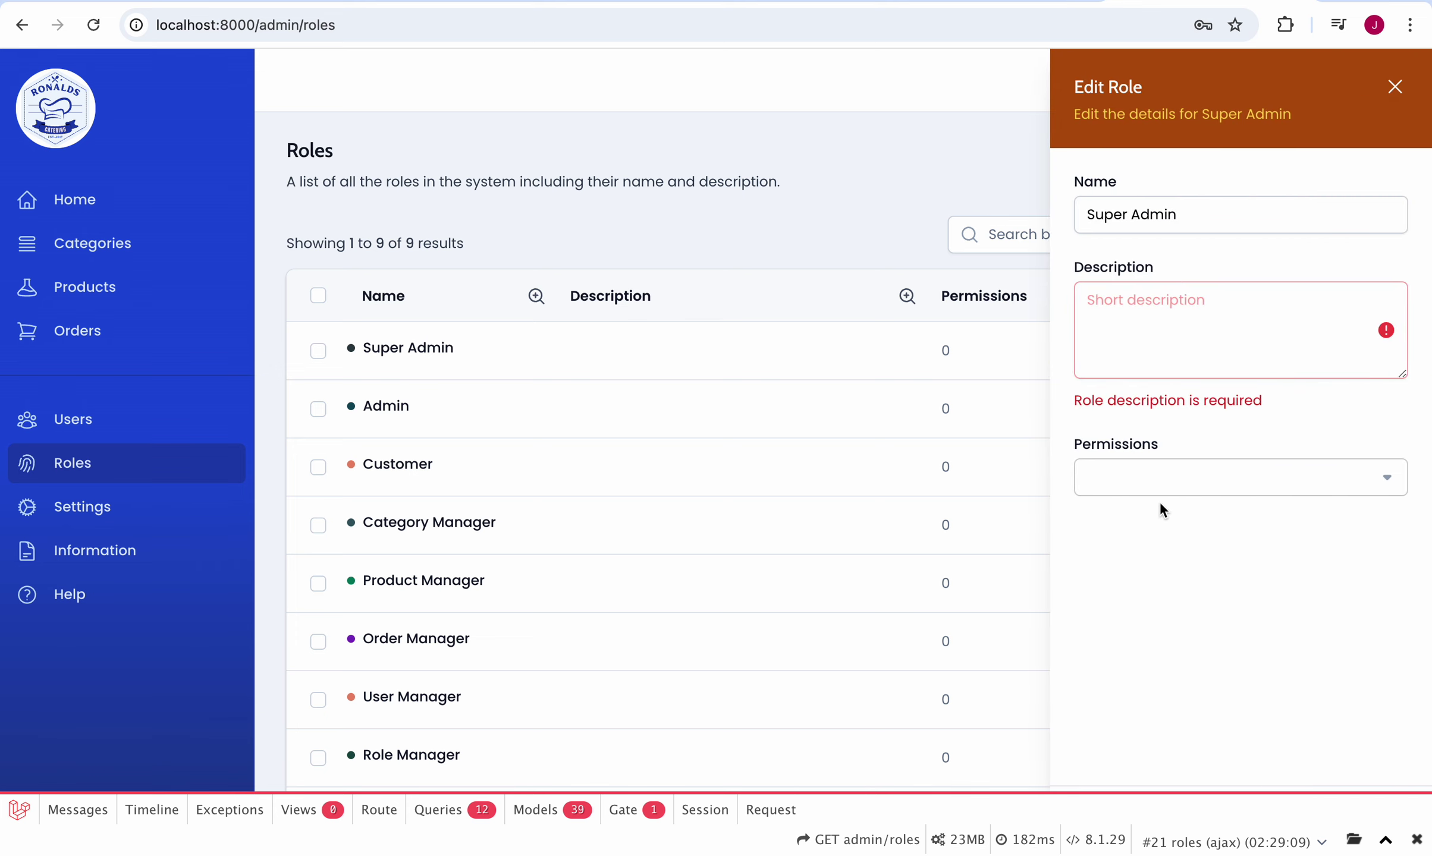
left_click(1166, 485)
scroll(1170, 597, "down", 10)
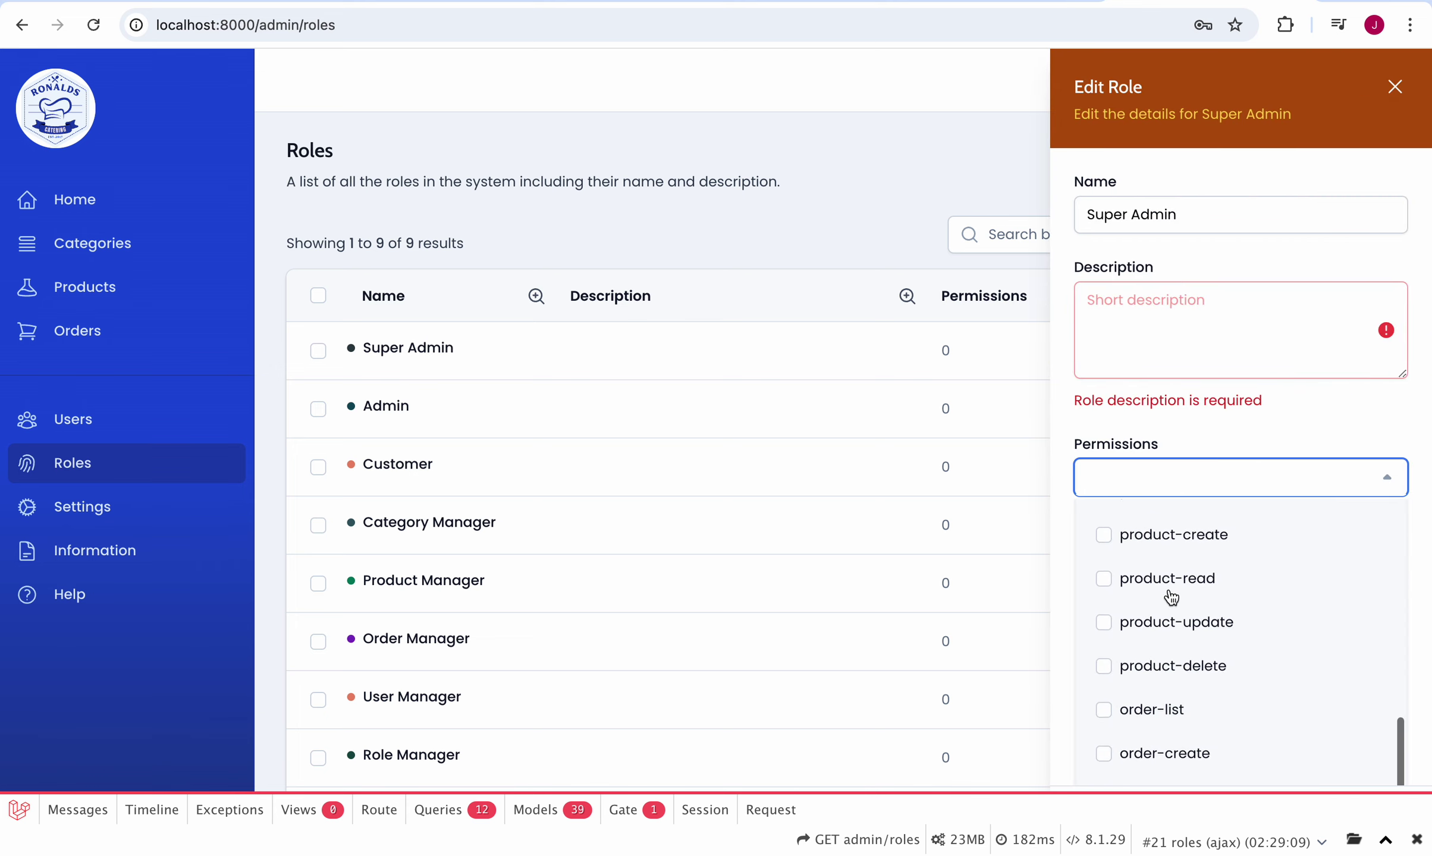
scroll(1167, 589, "up", 10)
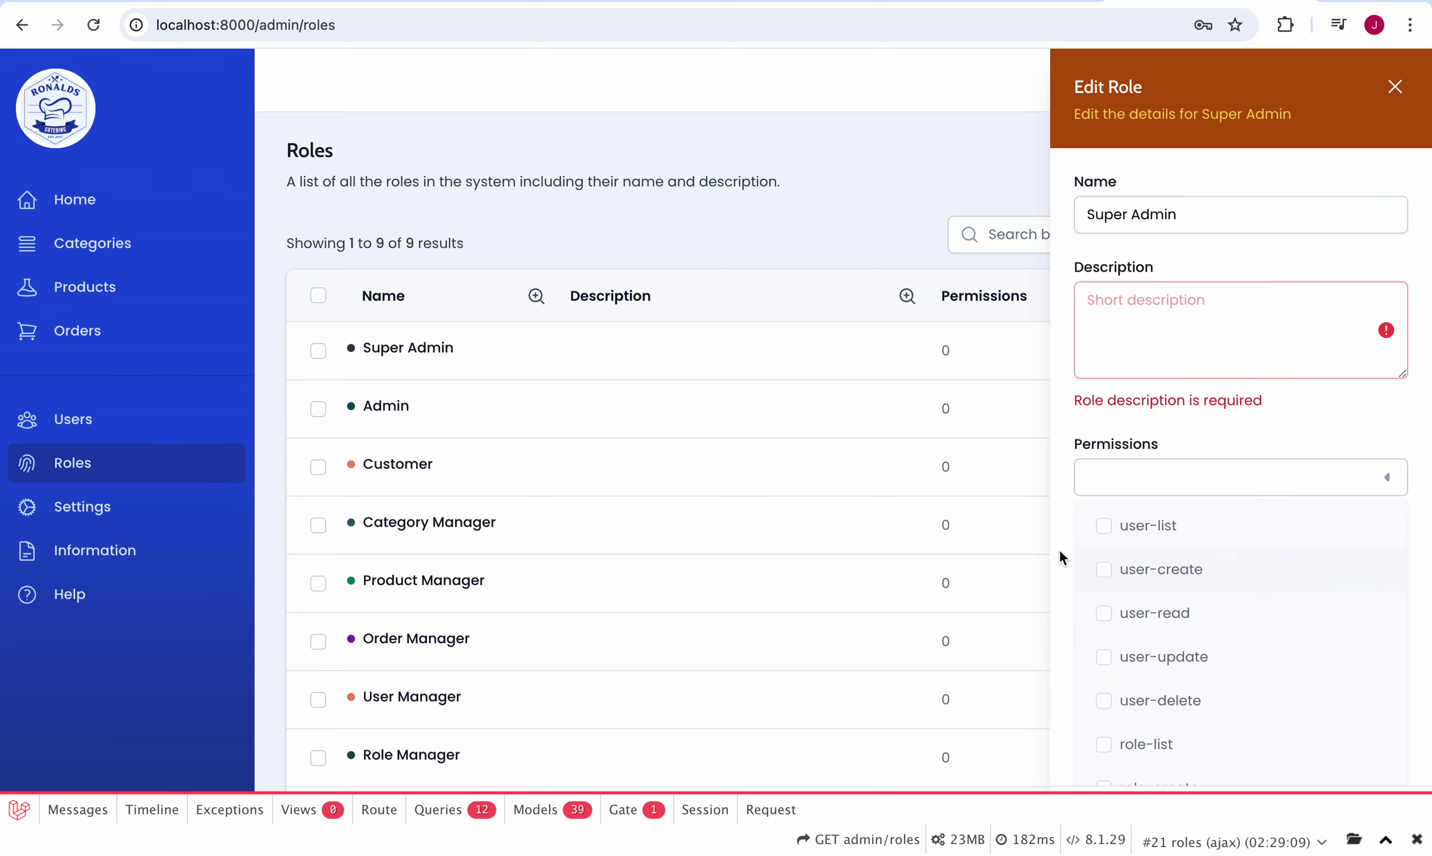
left_click(1394, 89)
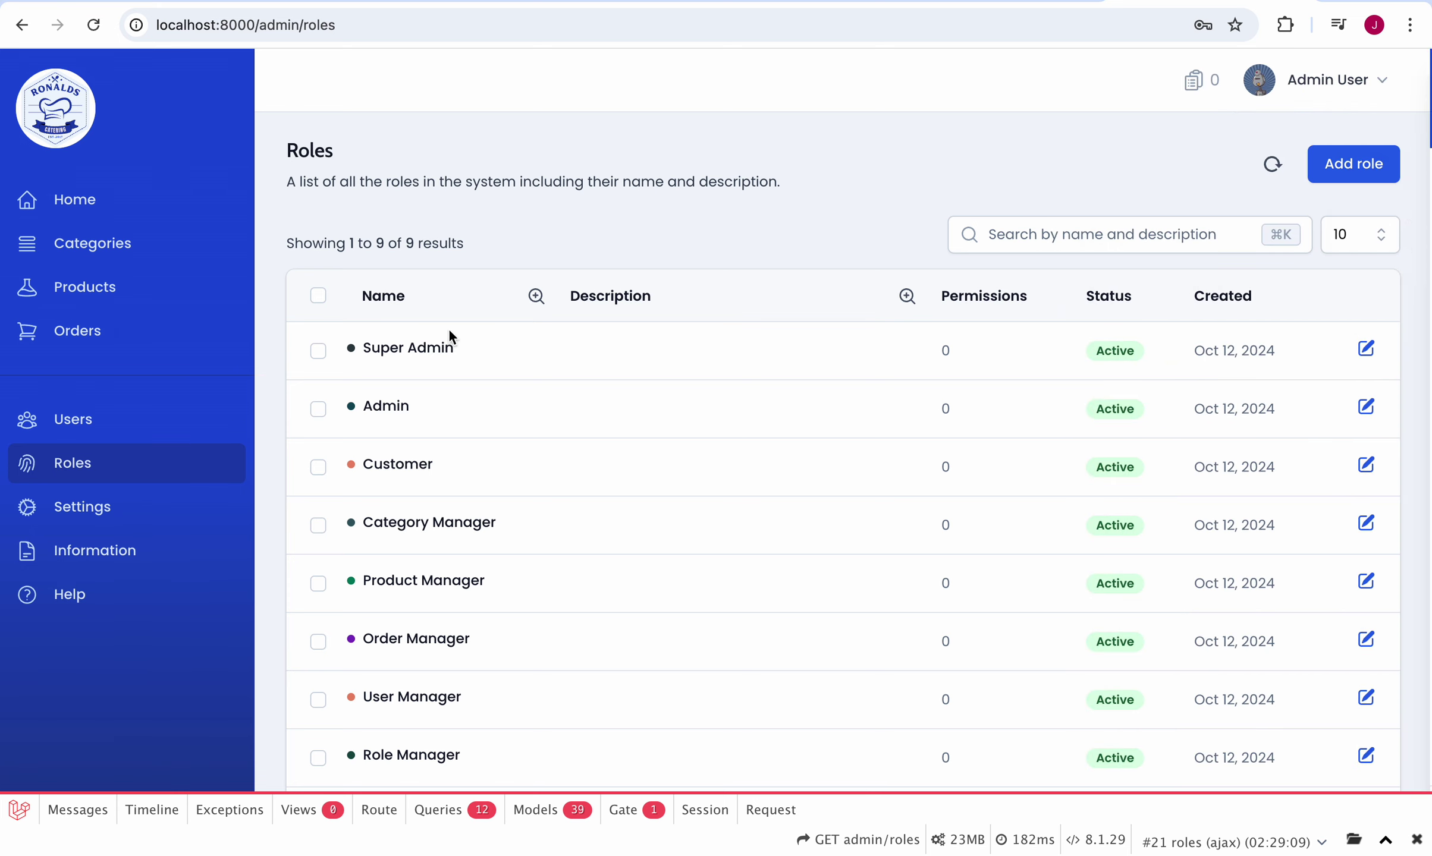
Step: Show the admin Settings Account section with English language and DD-MM-YYYY date format
left_click(128, 508)
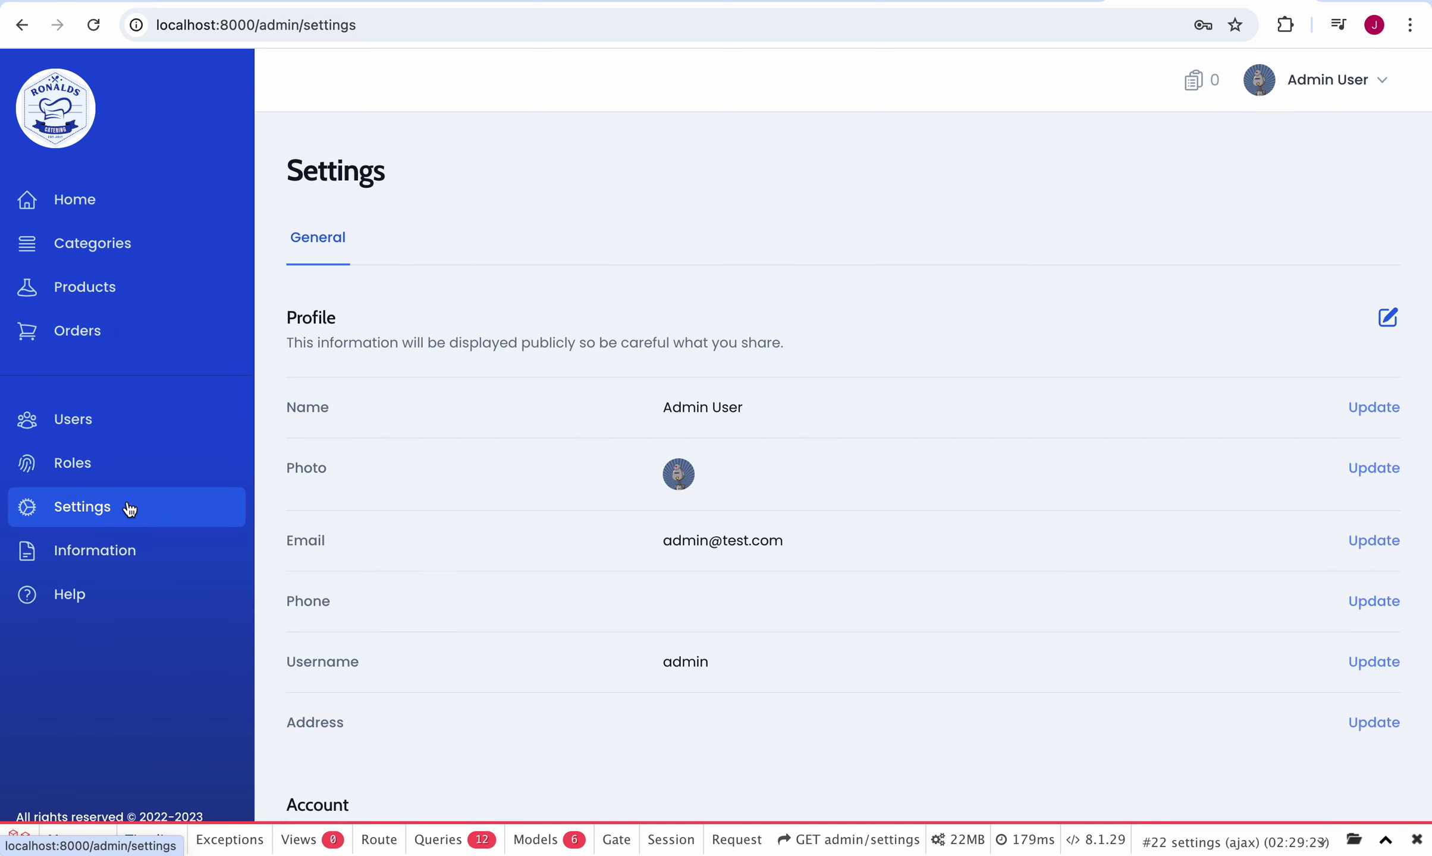
scroll(617, 365, "down", 2)
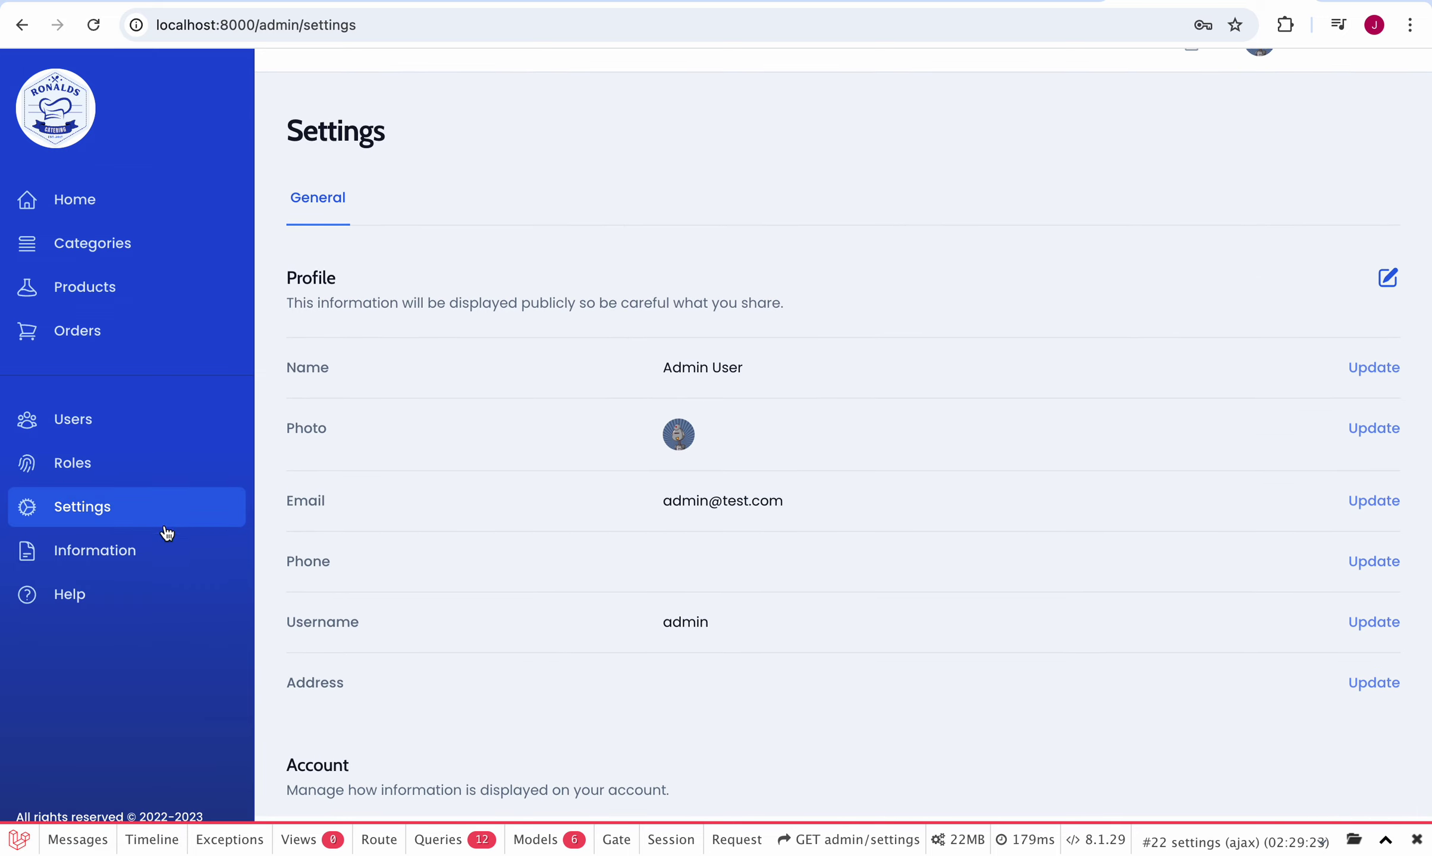
scroll(161, 542, "up", 2)
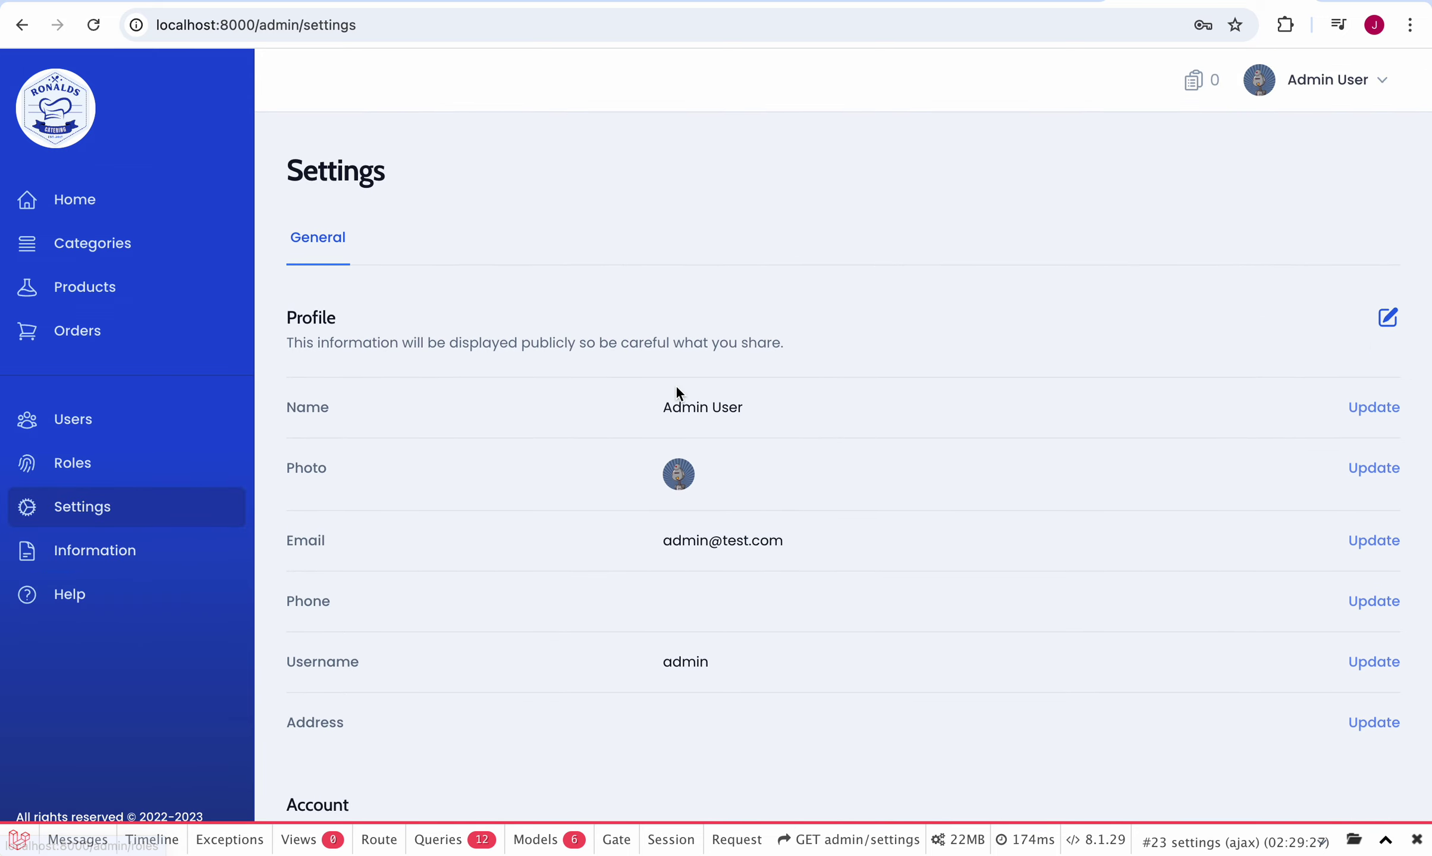
scroll(676, 390, "down", 10)
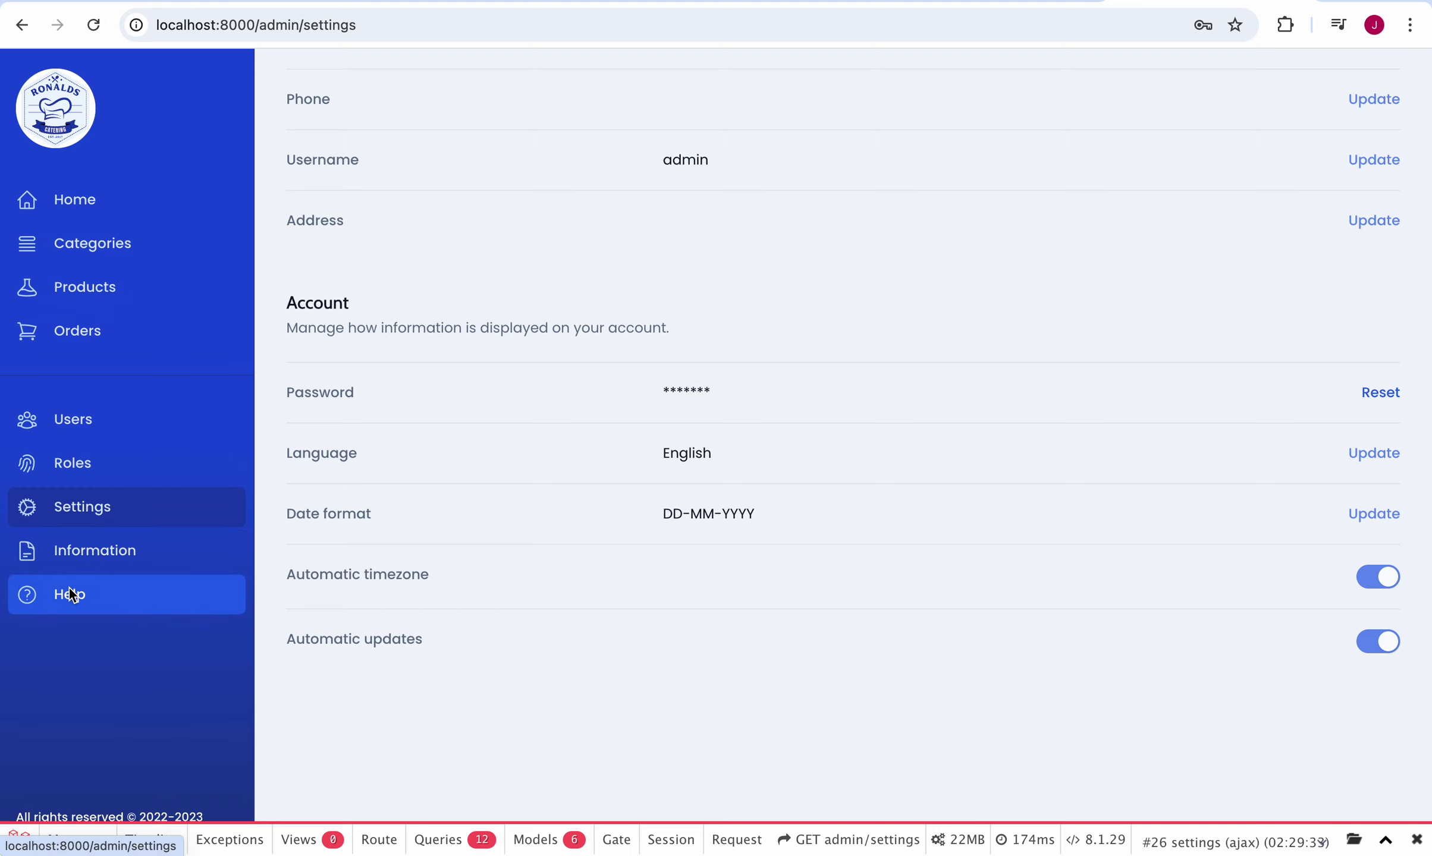
Step: From the Users list, view one customer's Edit User panel and close it without saving
left_click(78, 463)
left_click(80, 427)
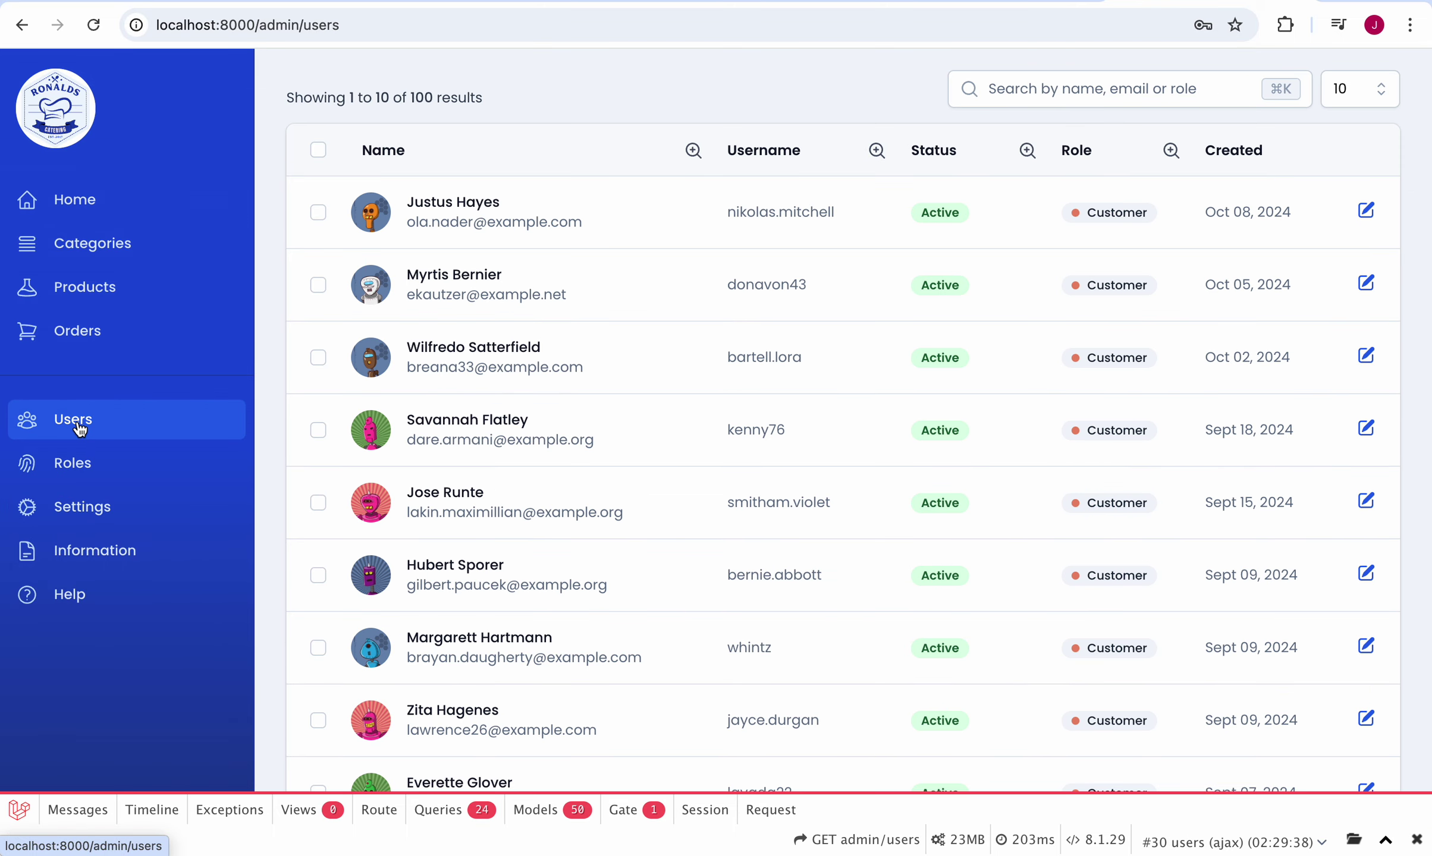
scroll(687, 427, "down", 5)
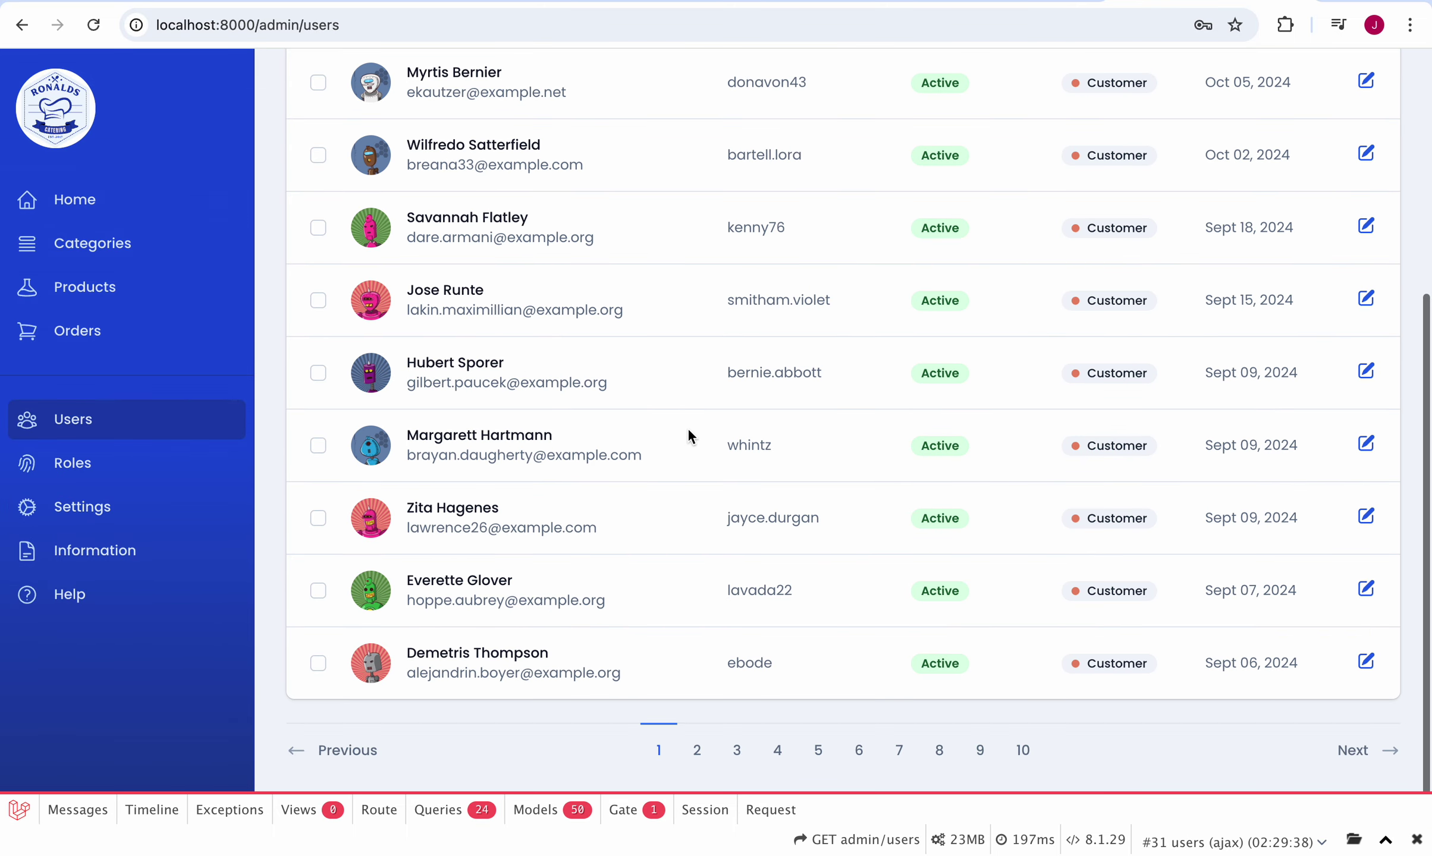
left_click(1366, 591)
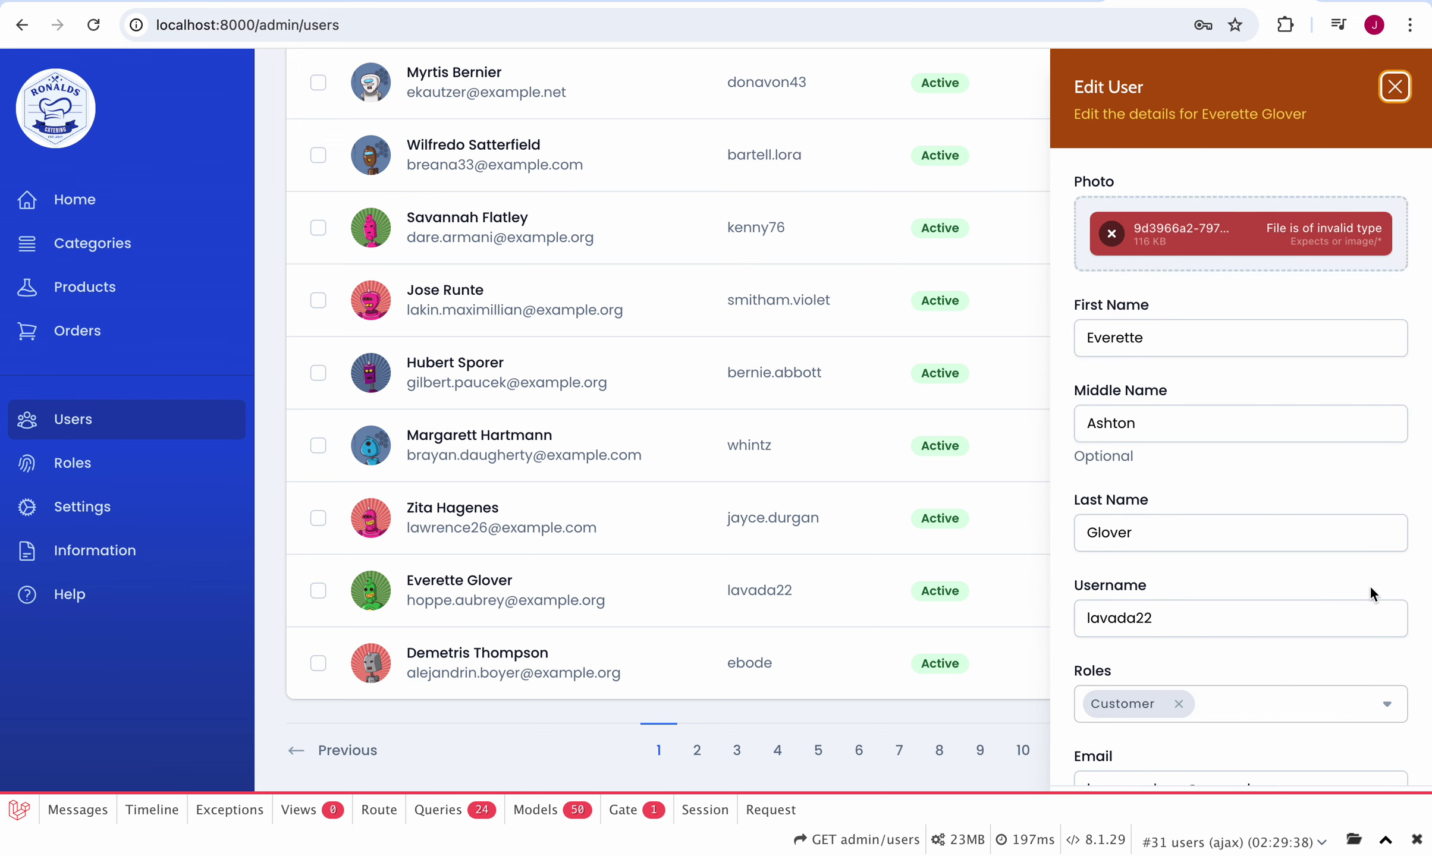
scroll(1369, 586, "down", 1)
scroll(1369, 585, "up", 1)
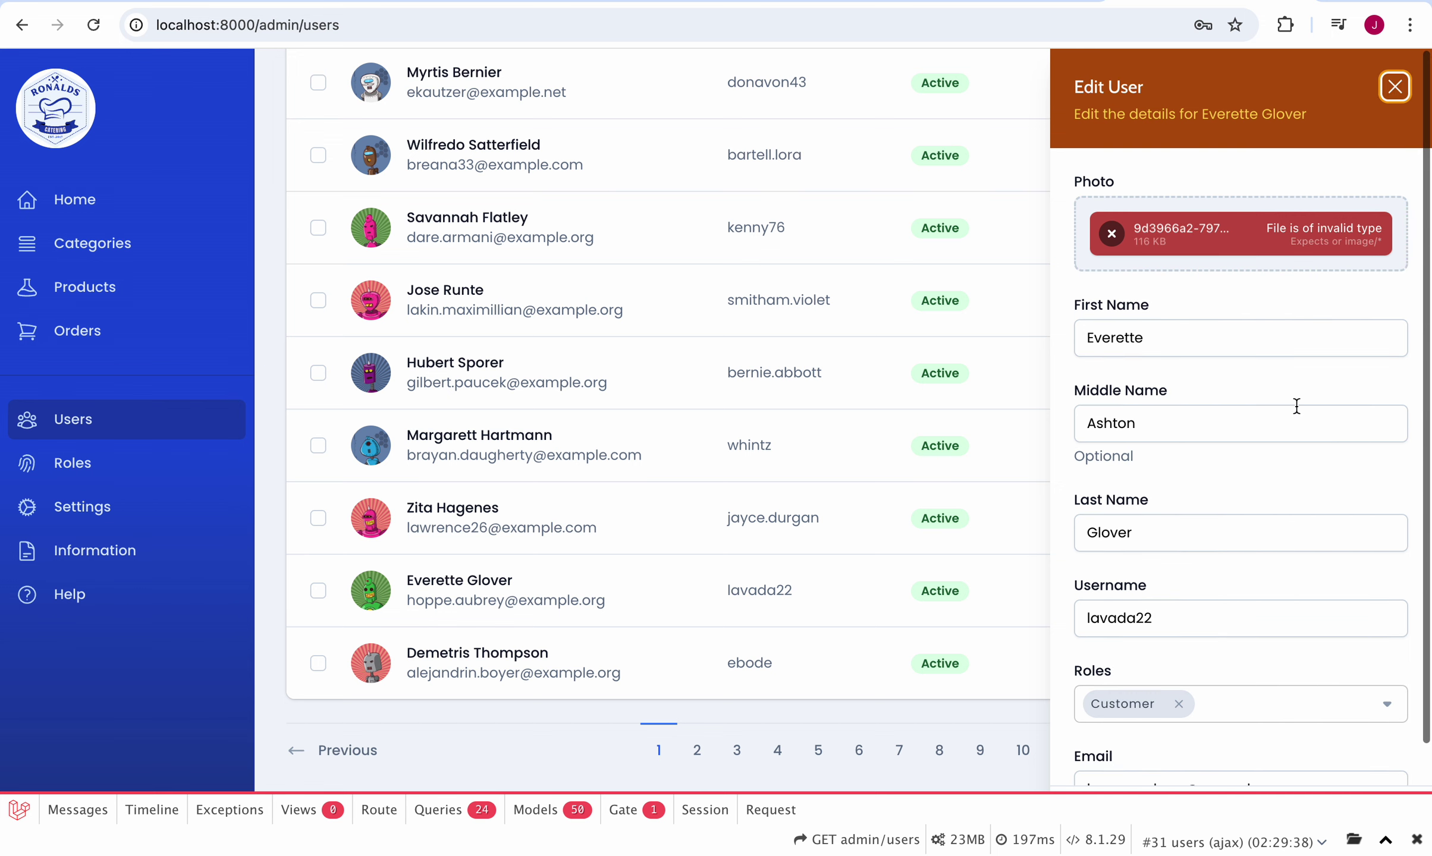
left_click(1395, 87)
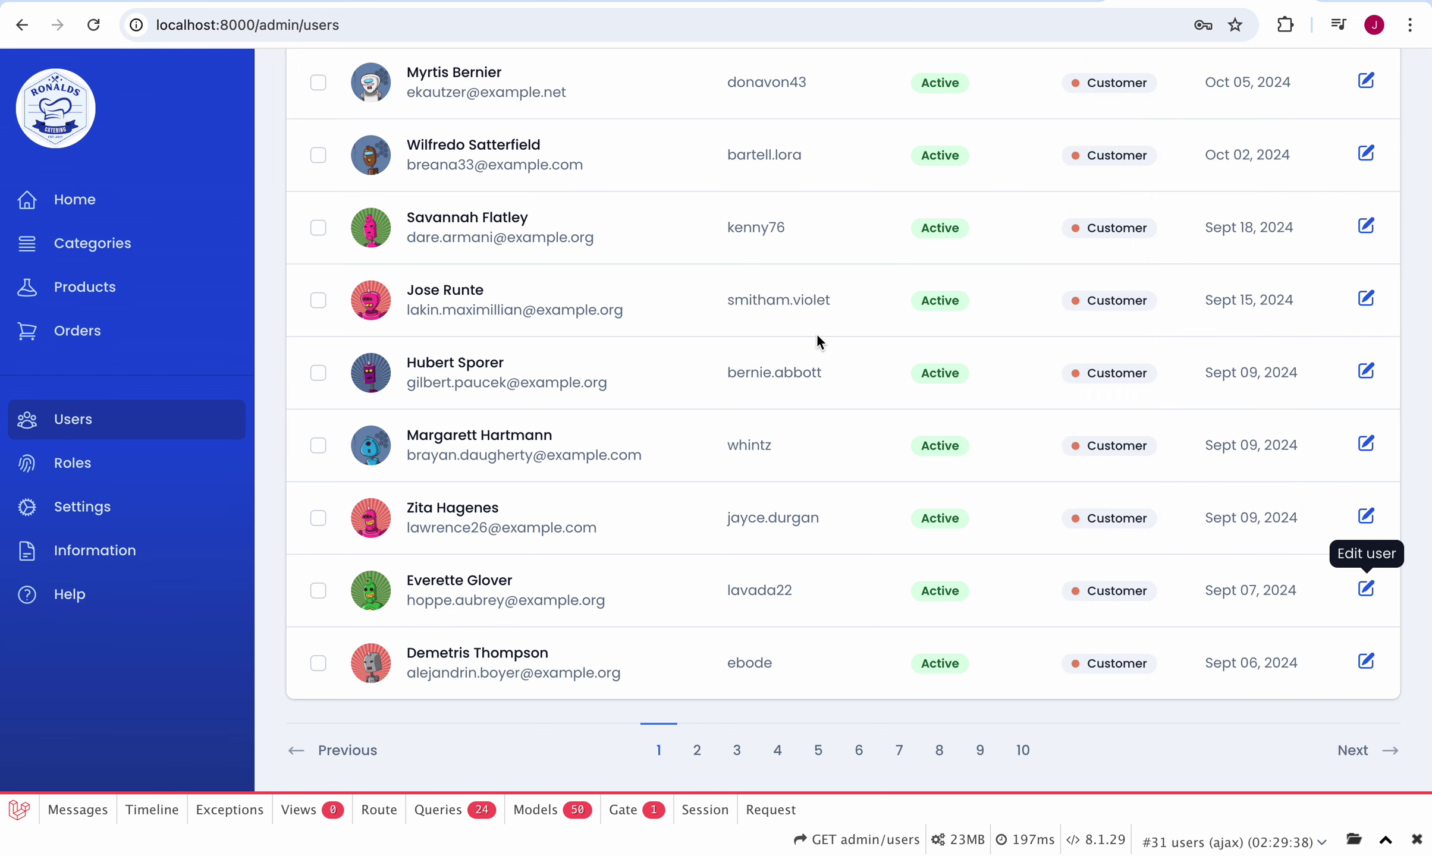
scroll(816, 334, "up", 5)
Step: Begin a new user and enter the first name, last name and username, skipping the middle name
left_click(1350, 164)
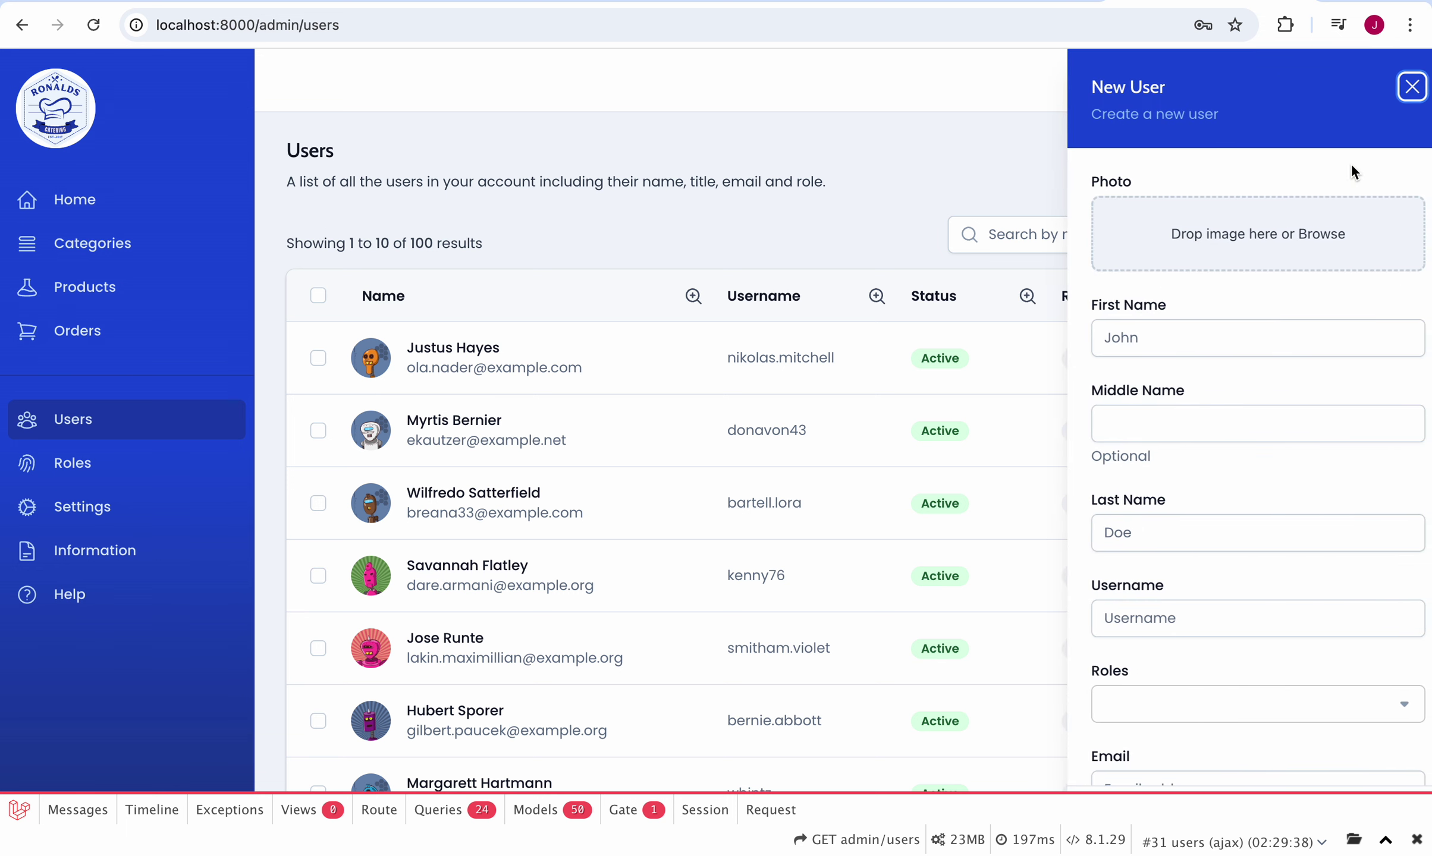
left_click(1139, 335)
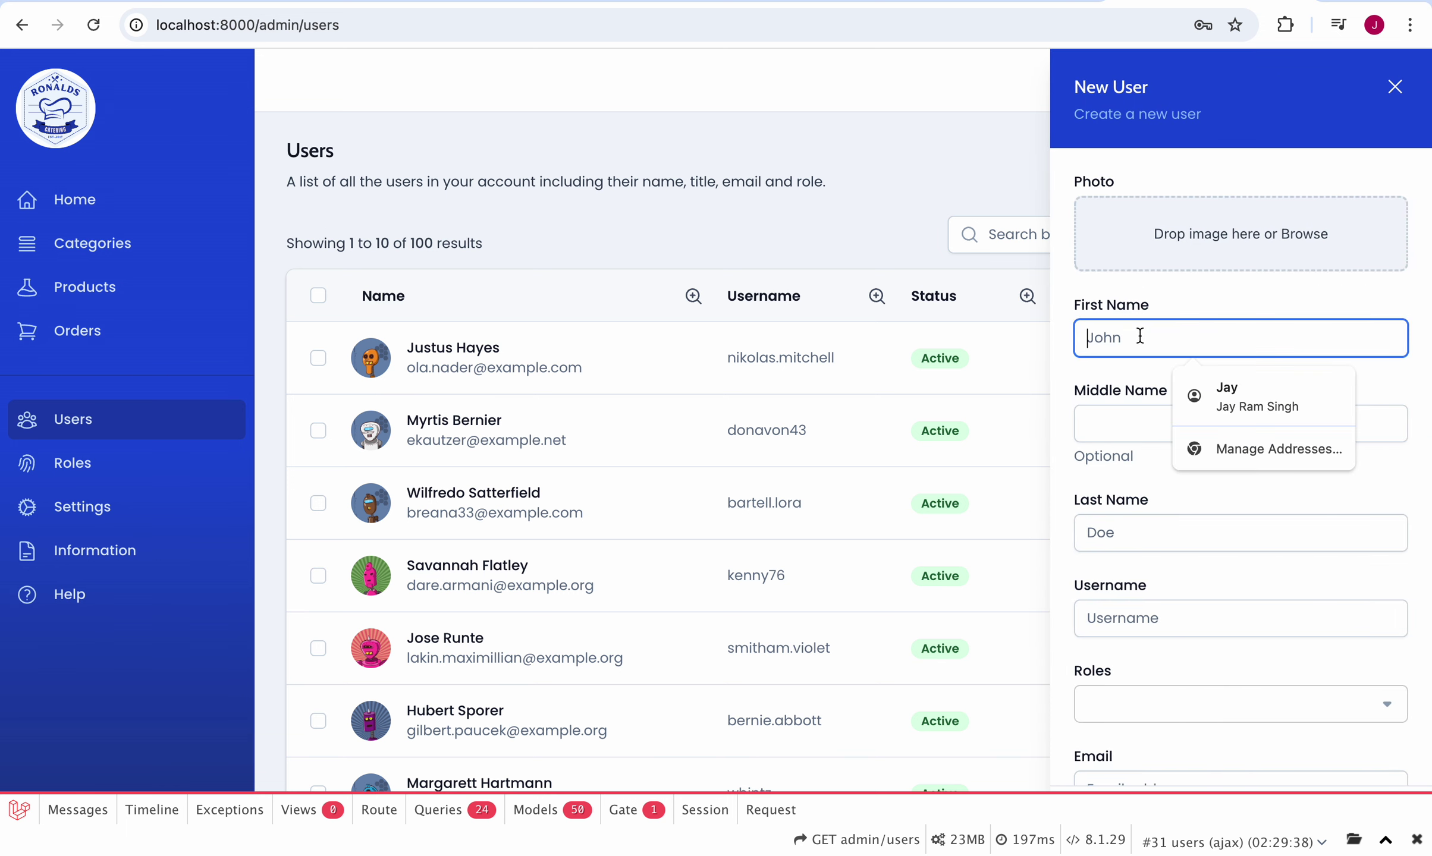
key("Tab")
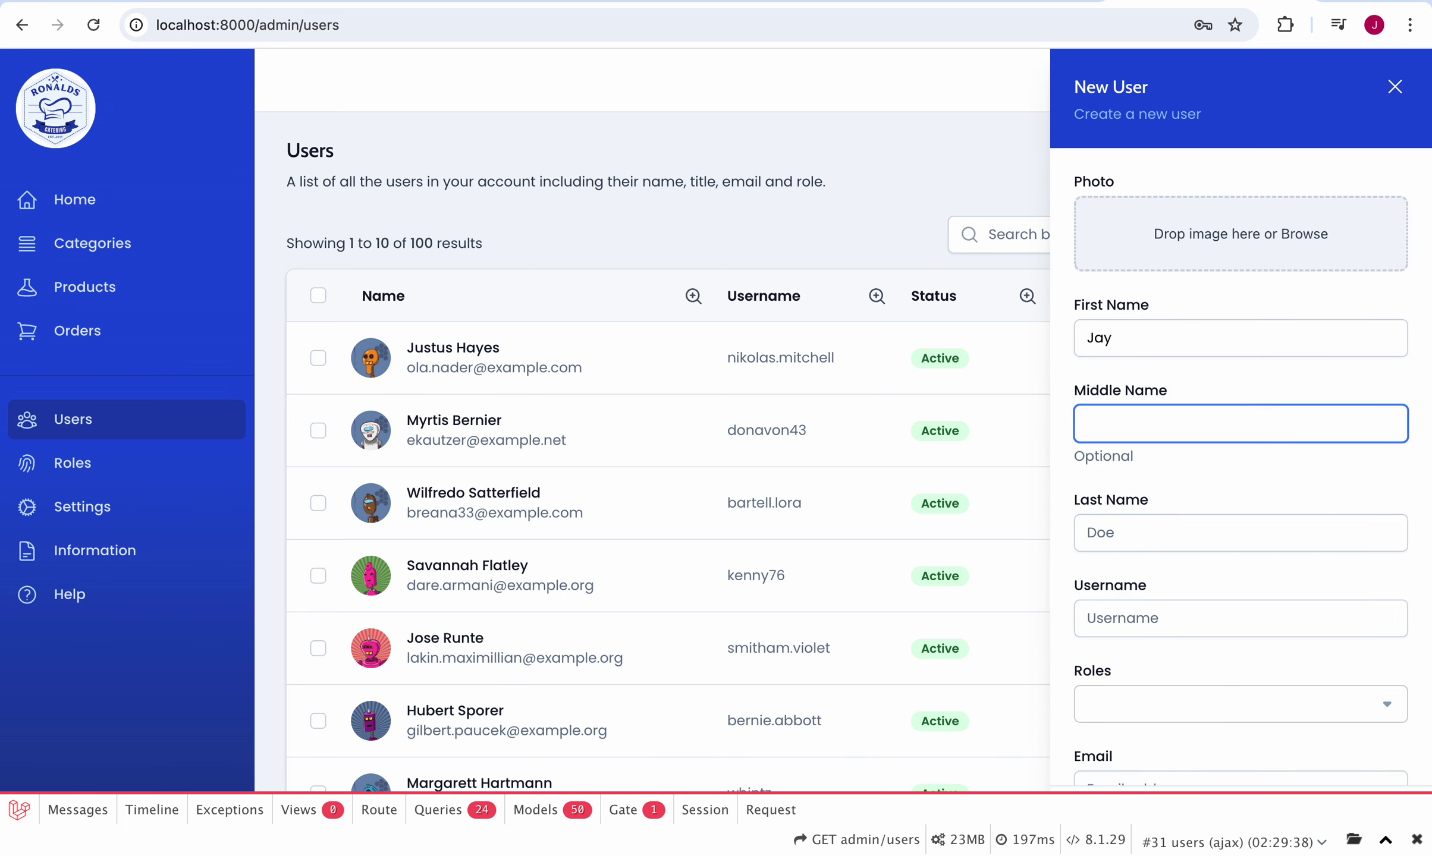
key("Tab")
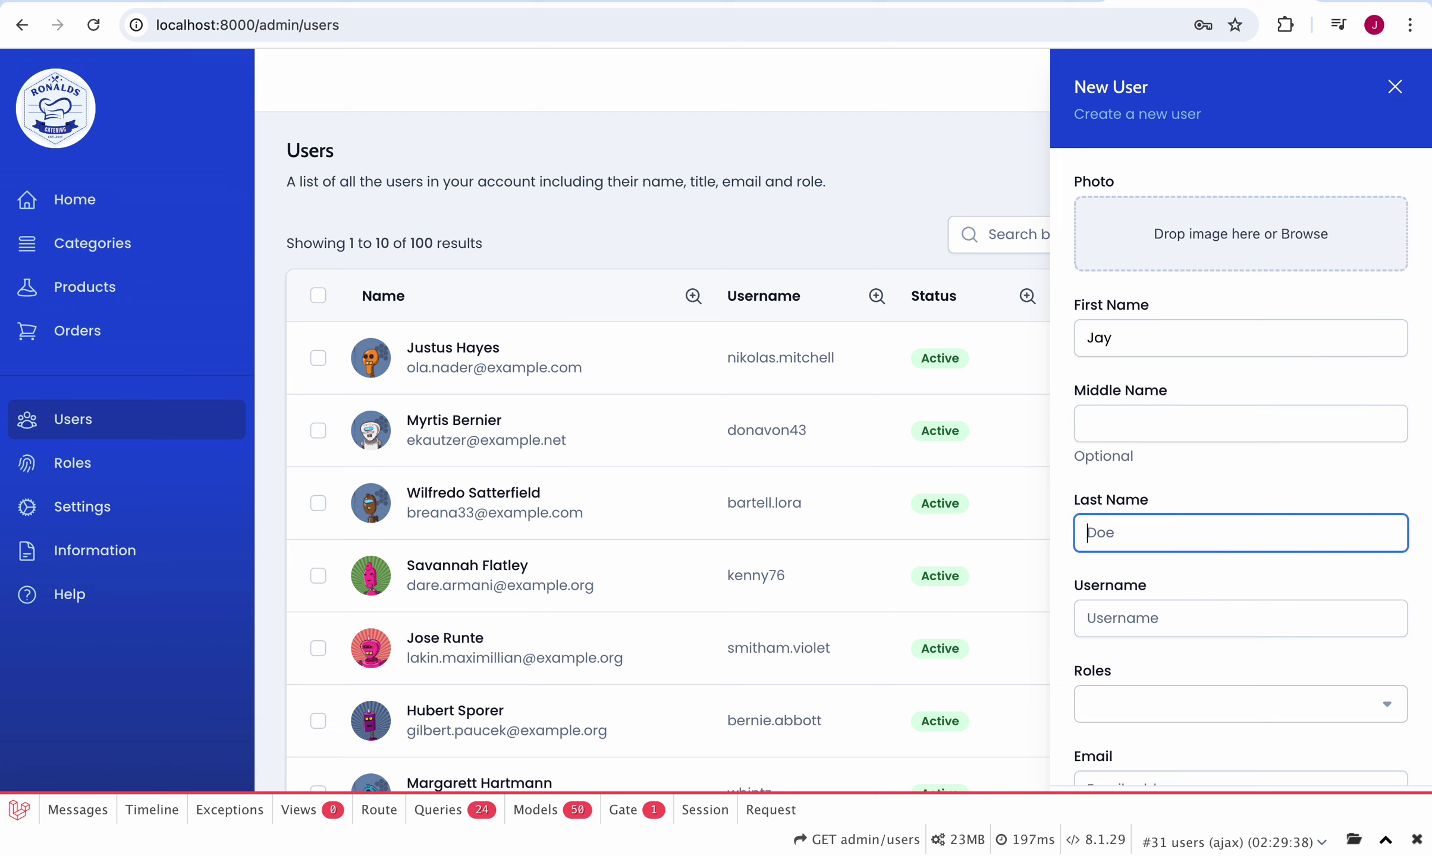
key("Tab")
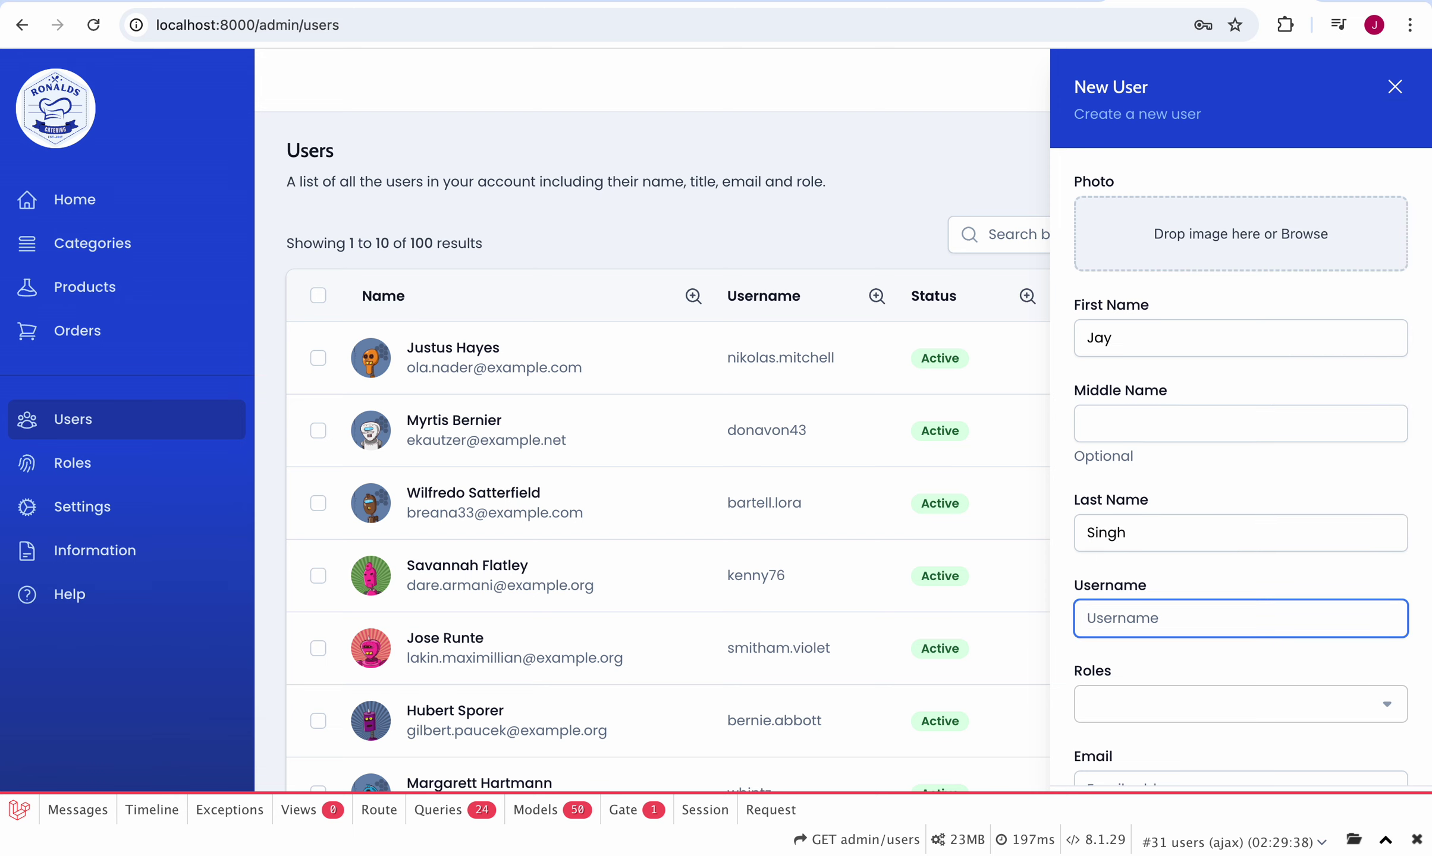
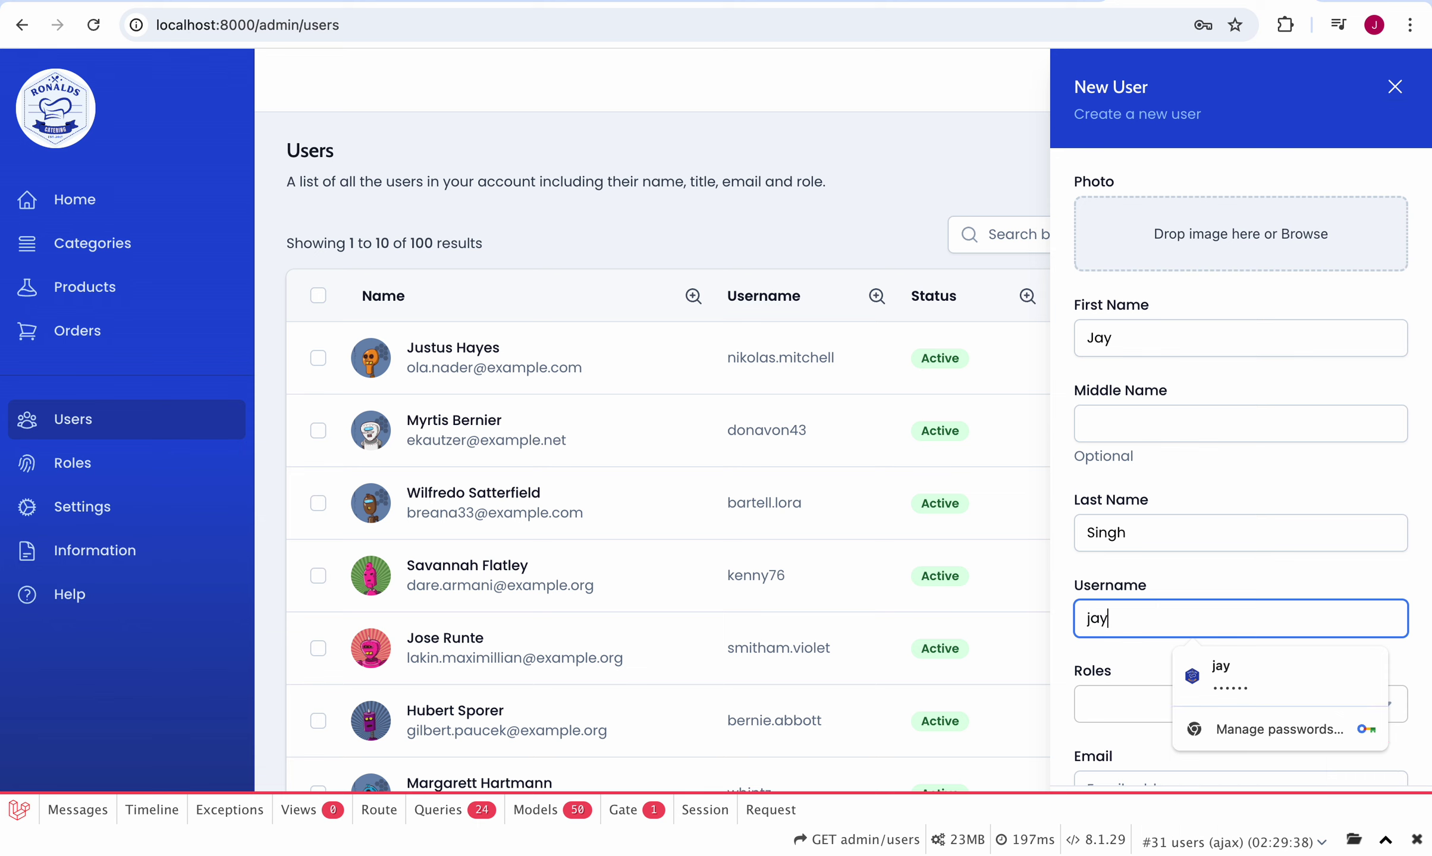
Step: Assign the Customer role and fill the e-mail from the browser's saved suggestion
scroll(1160, 327, "down", 2)
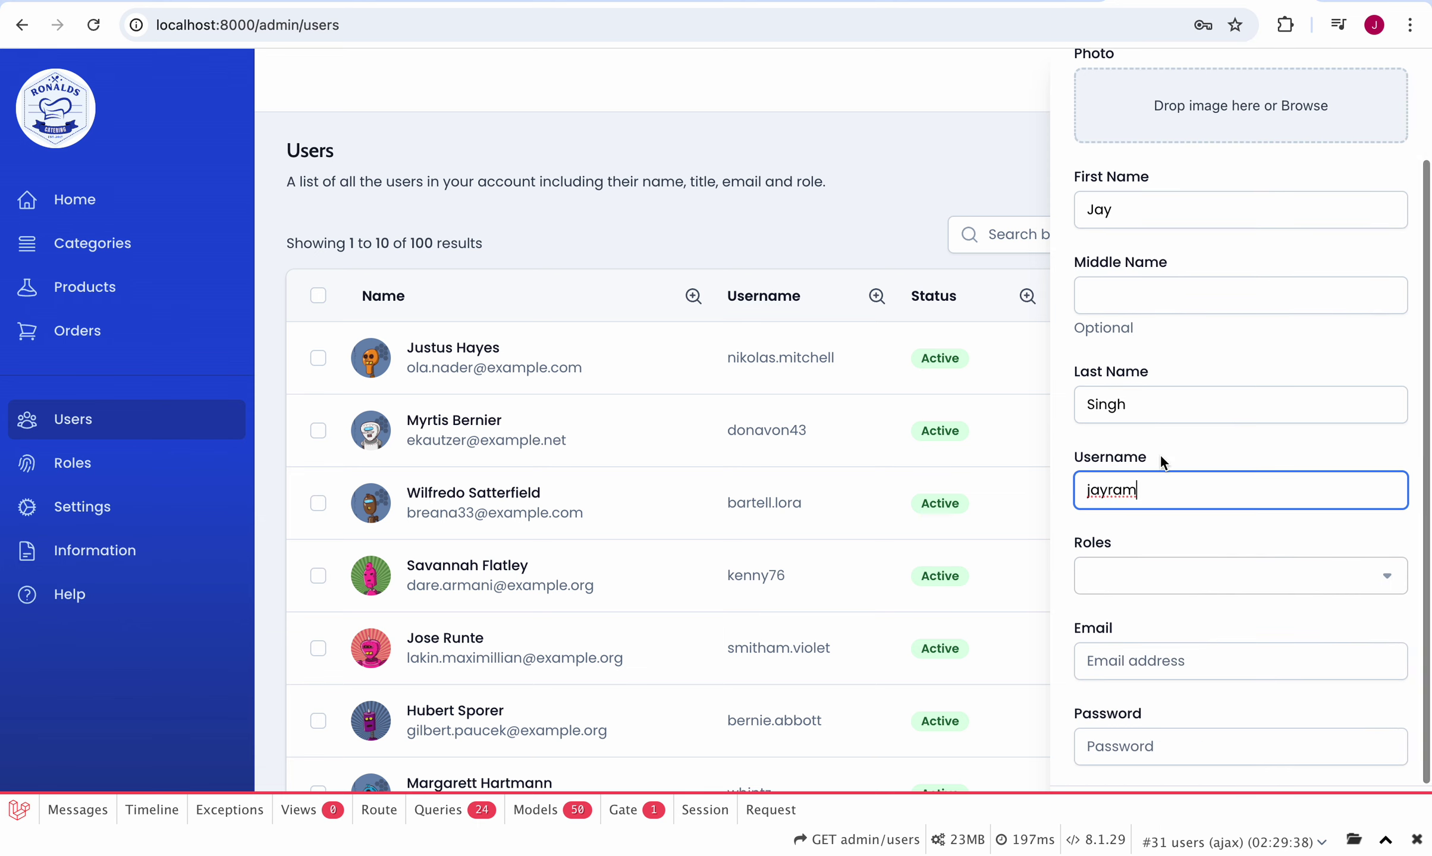
left_click(1135, 576)
scroll(1132, 662, "down", 1)
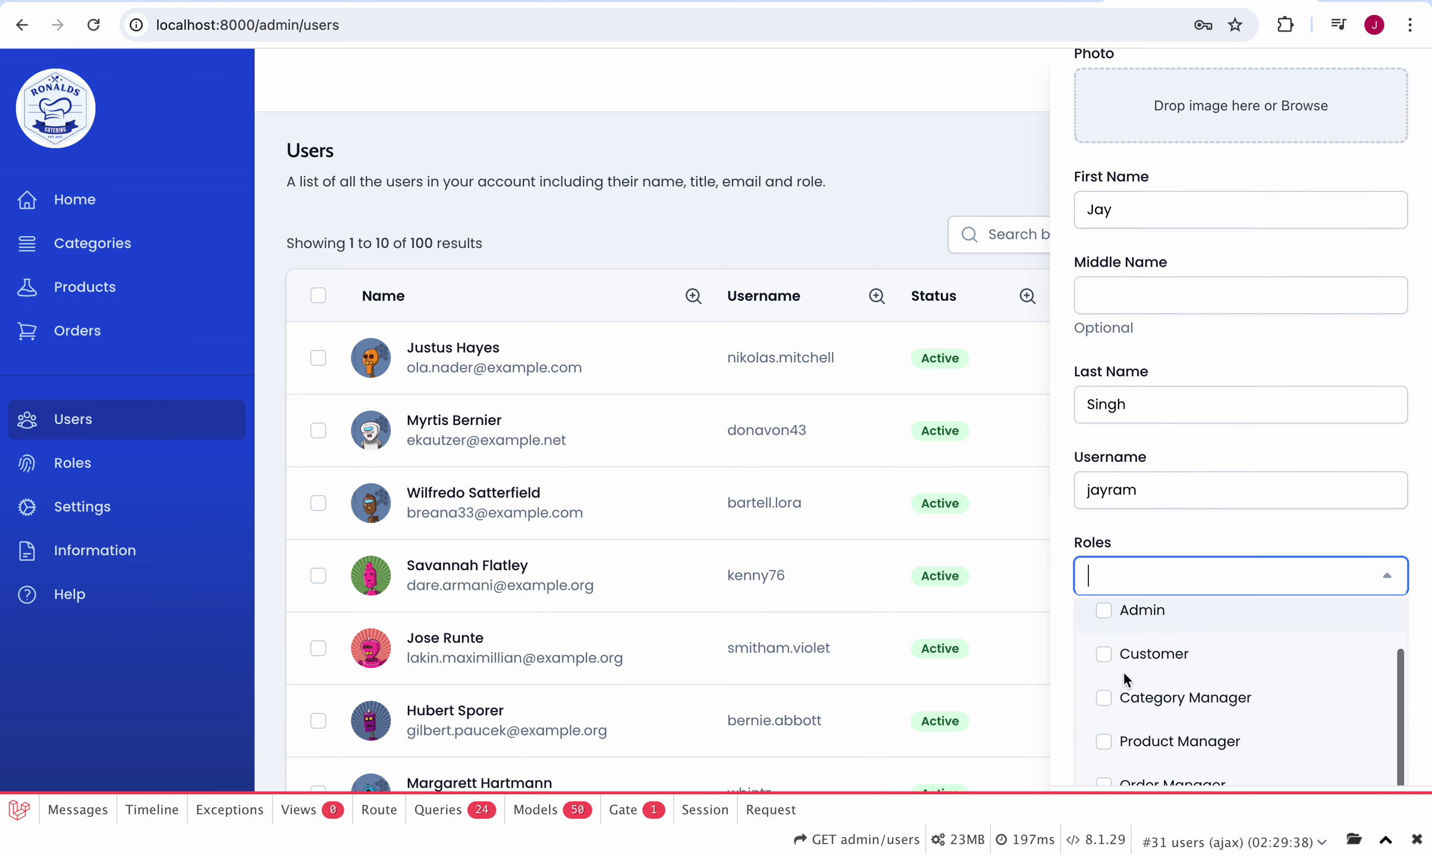
left_click(1106, 657)
left_click(1063, 666)
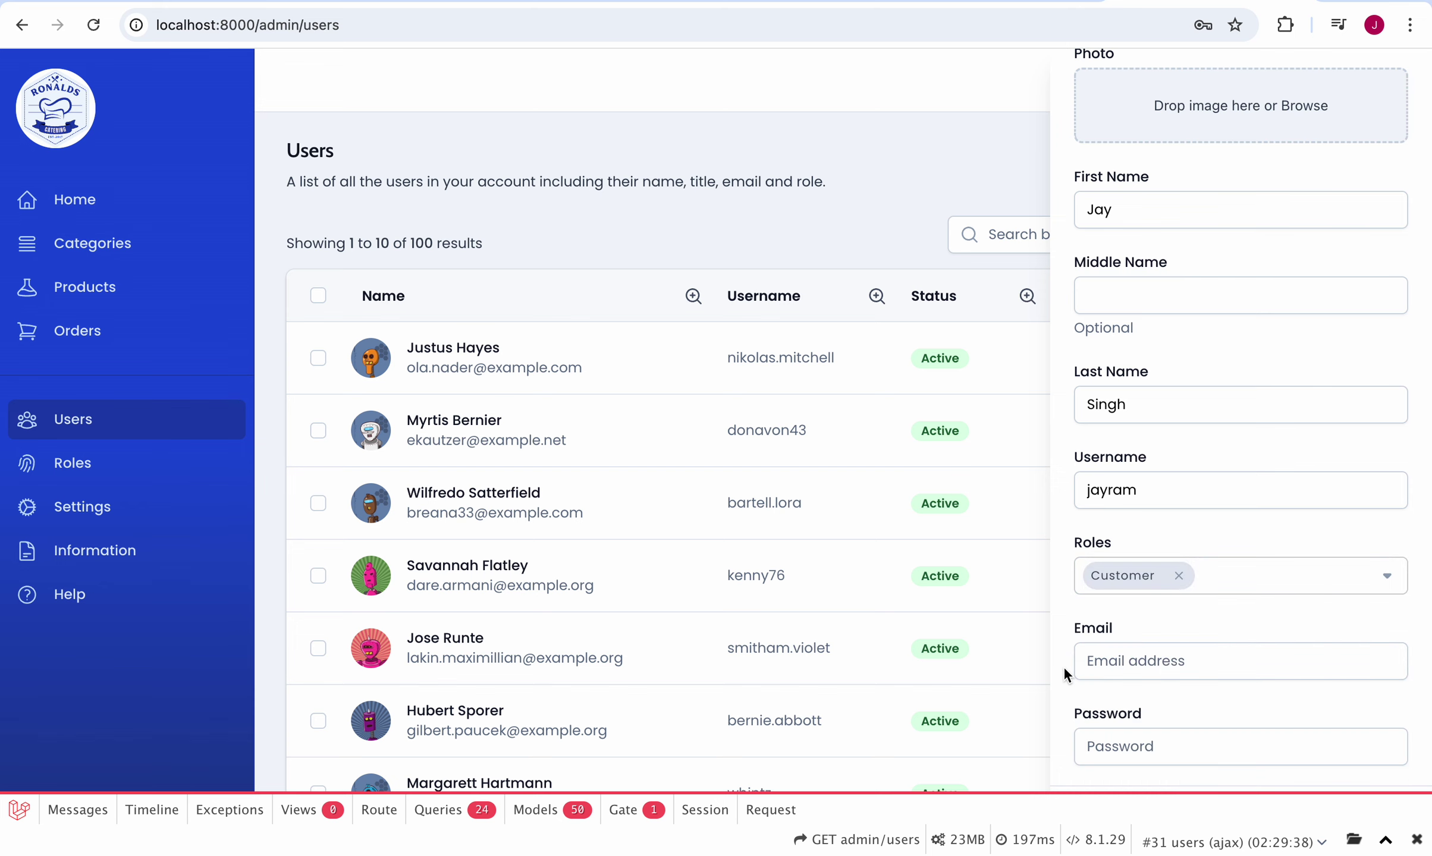
left_click(1125, 659)
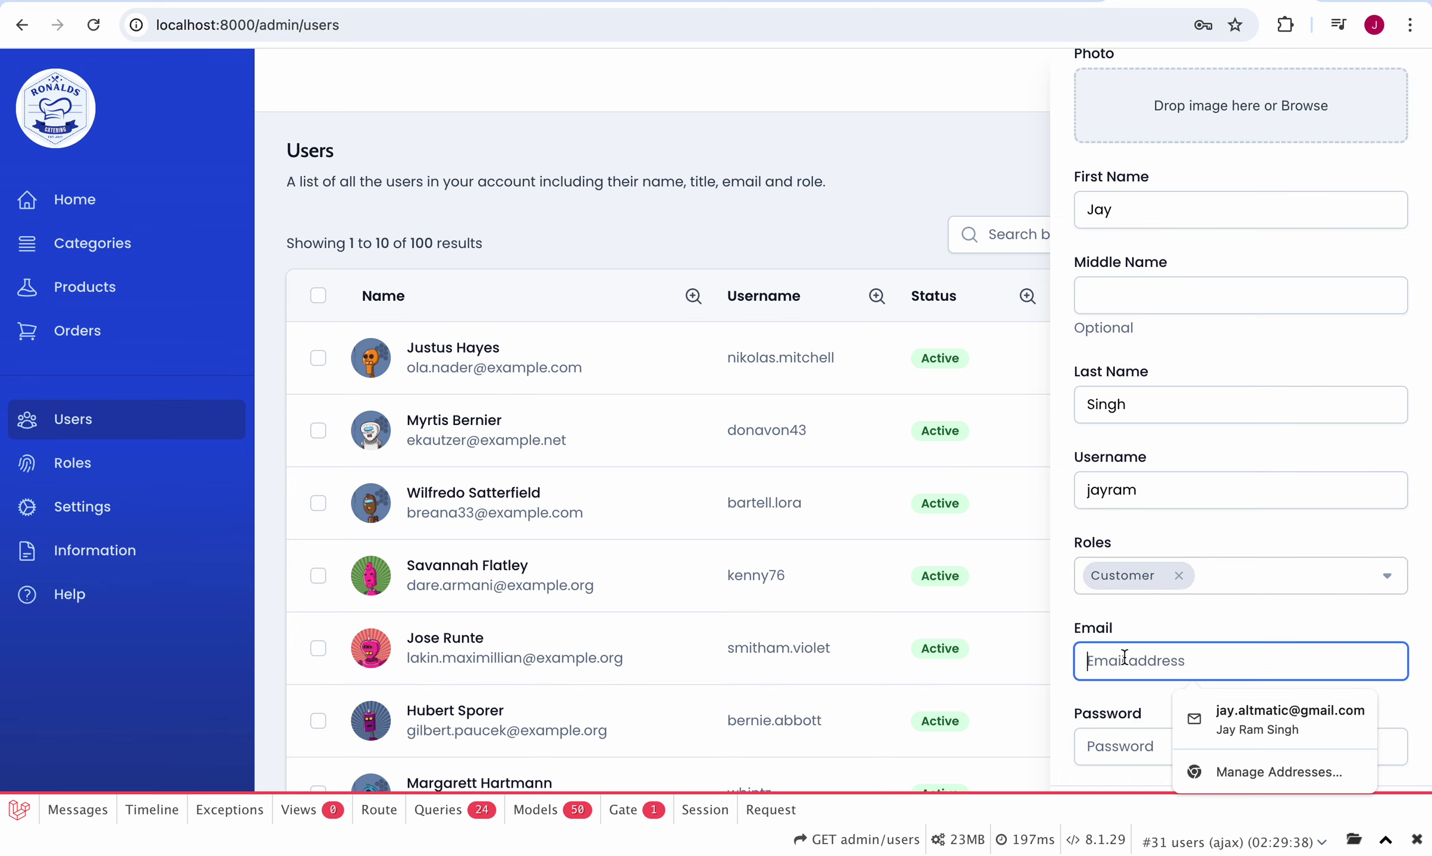
left_click(1228, 713)
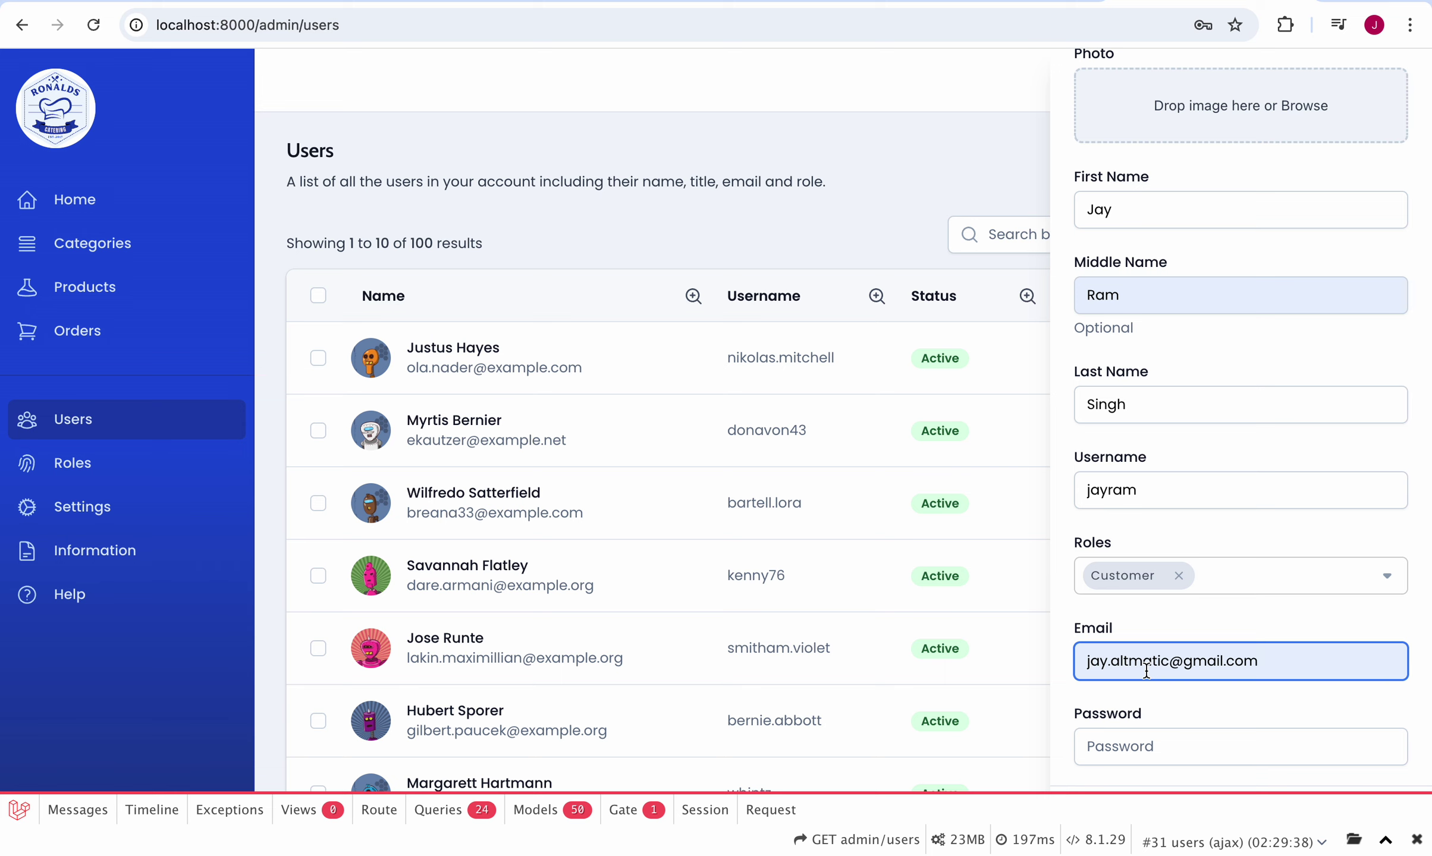
Step: Enter the account password, then dismiss the New User form without saving
left_click(1132, 748)
type("p")
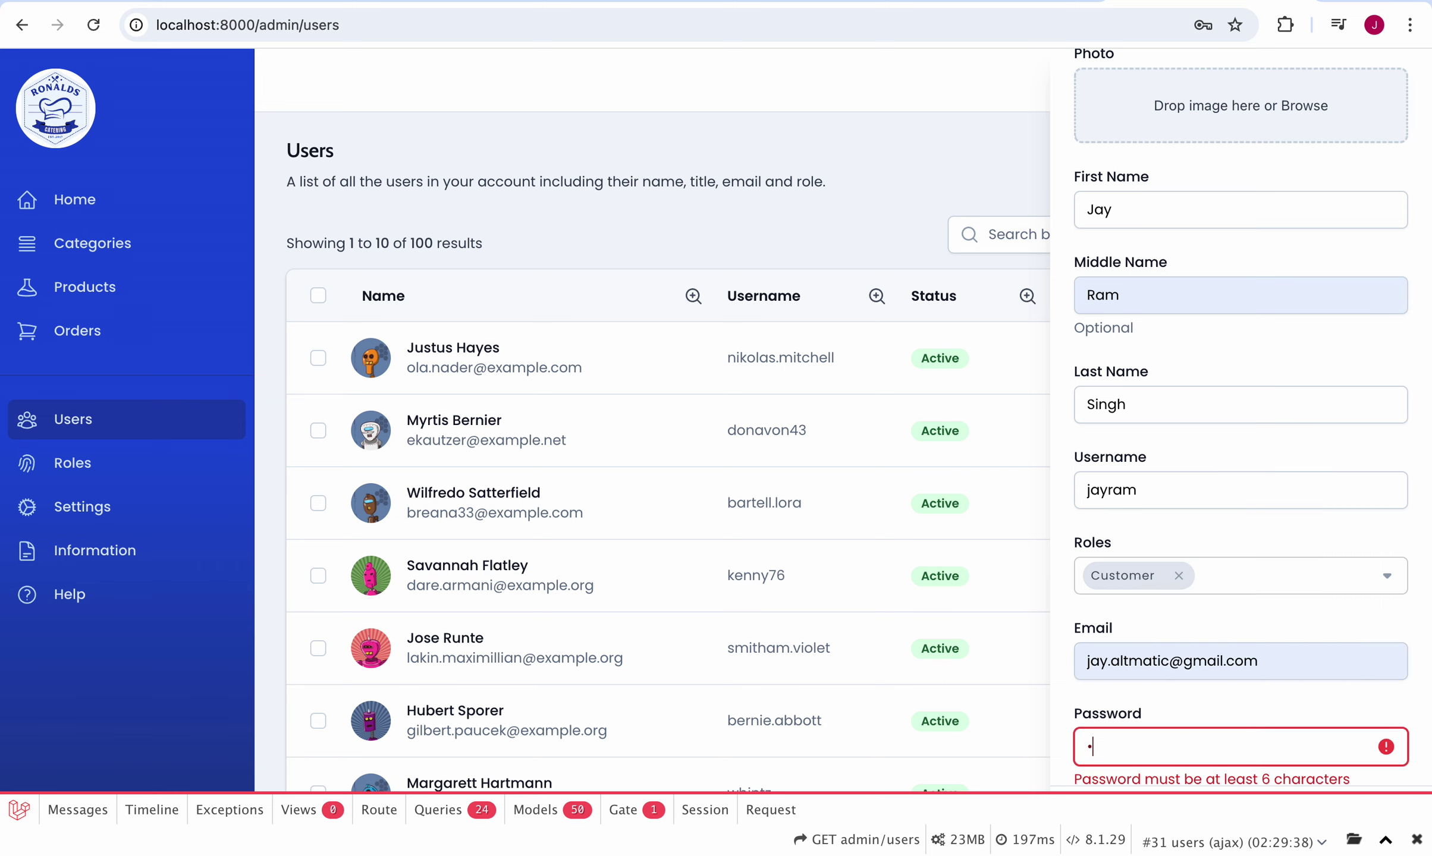
type("assword")
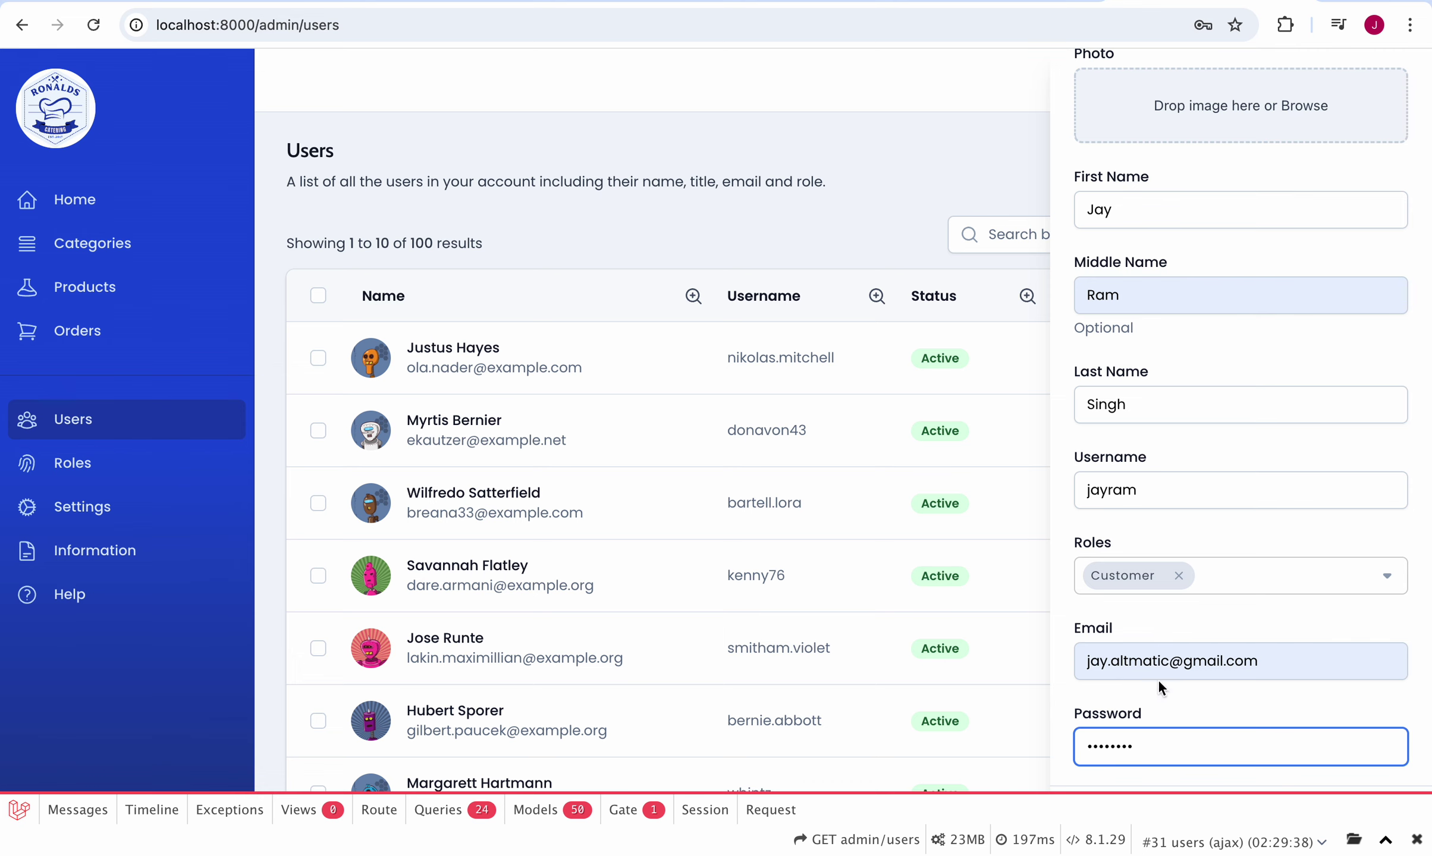
scroll(1174, 547, "up", 2)
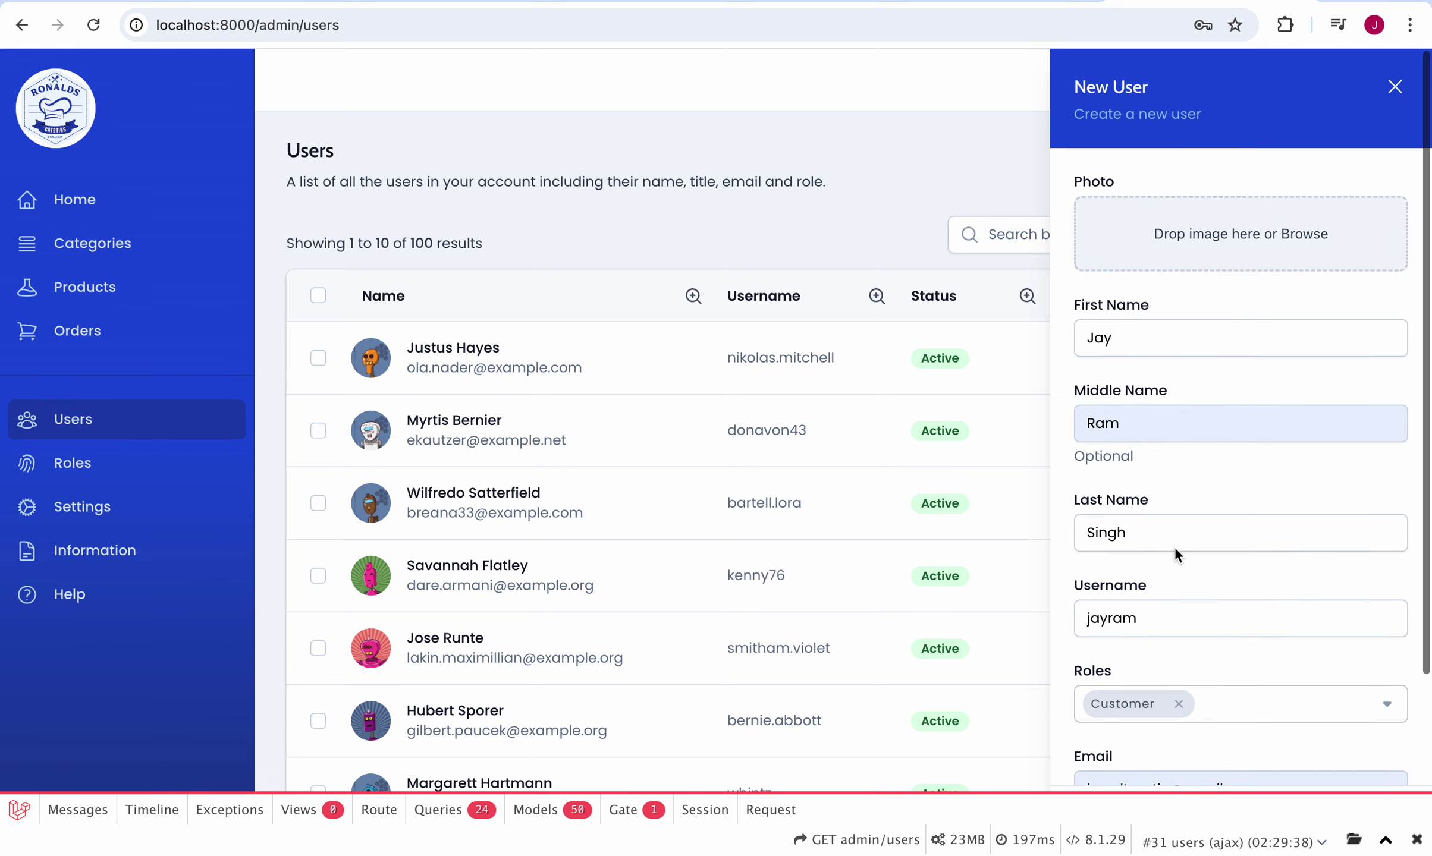
scroll(1174, 547, "down", 2)
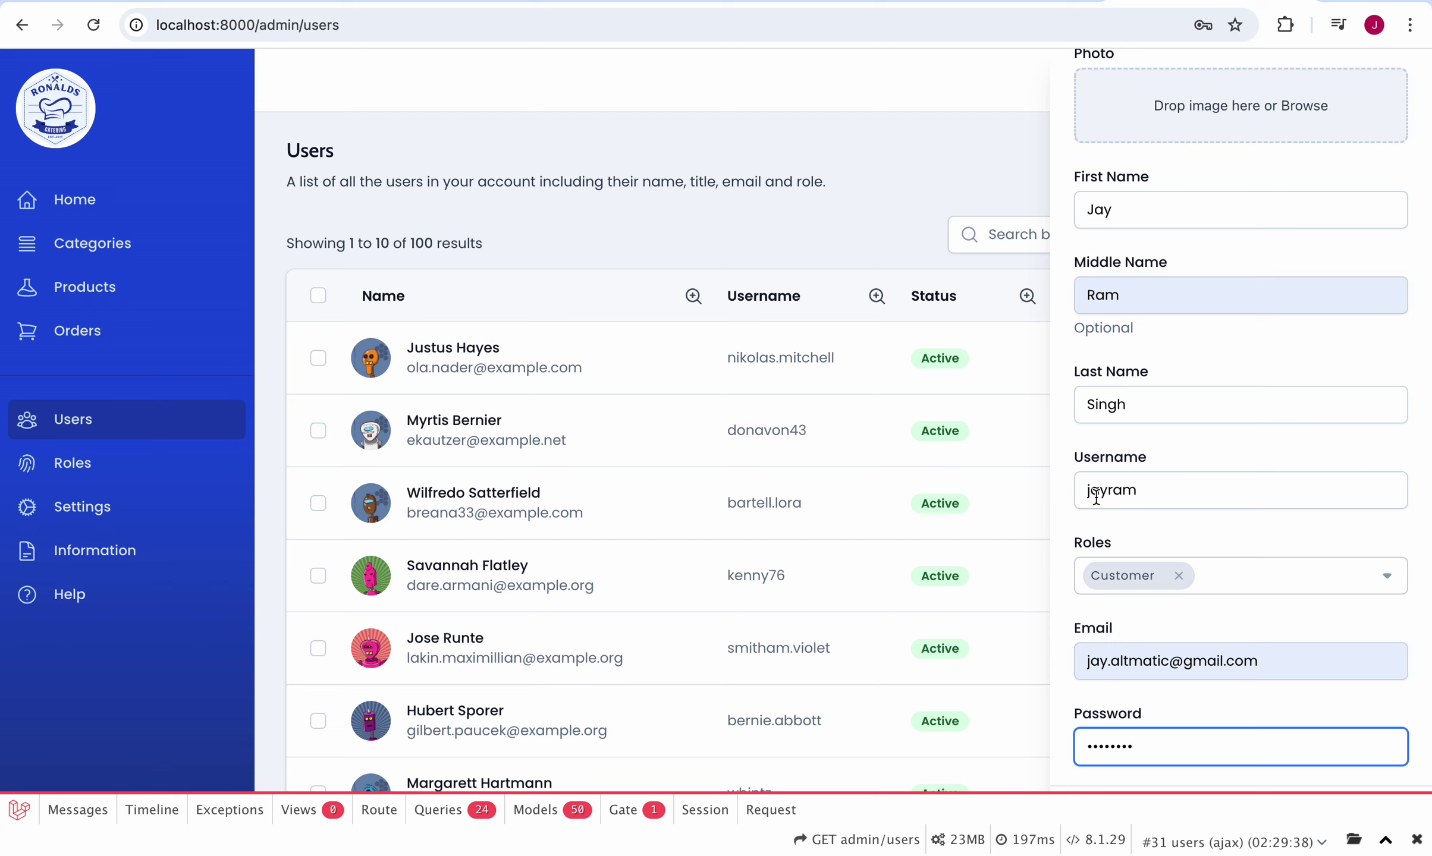
key("Escape")
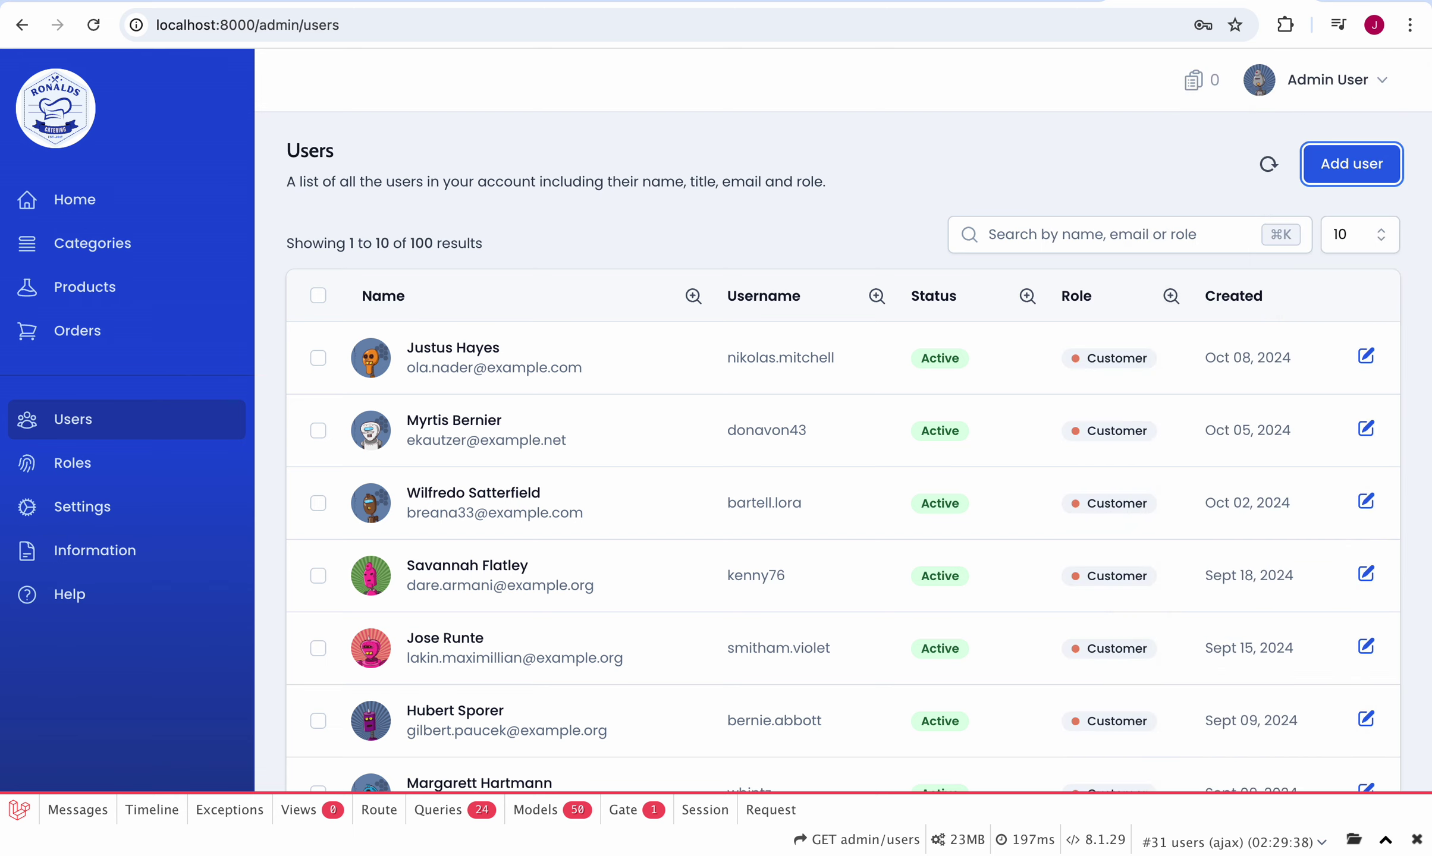
Step: Show page 10 of the Users list, closing the password warning and declining to save the password
scroll(801, 538, "down", 5)
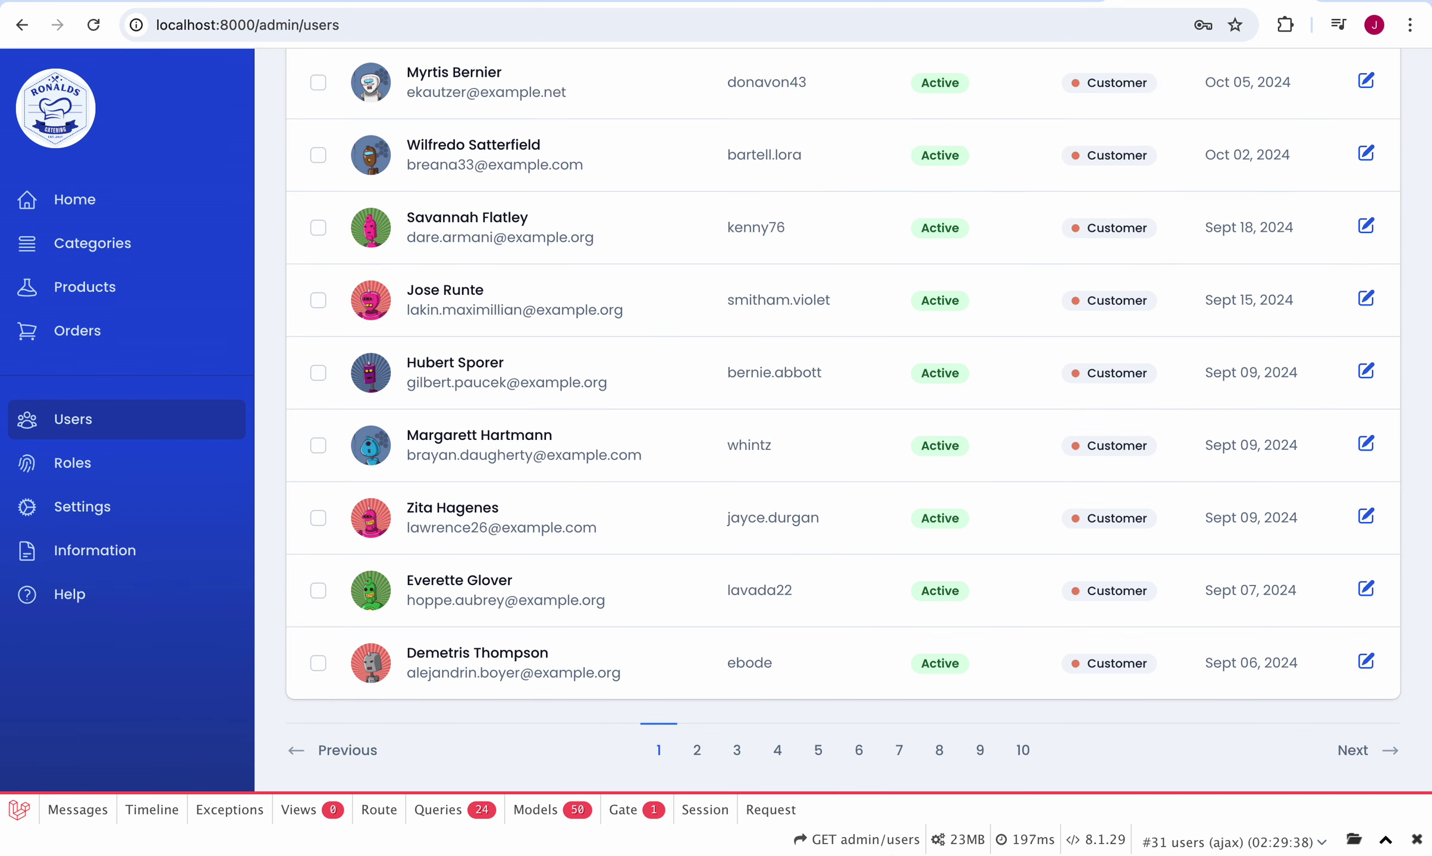
left_click(1022, 743)
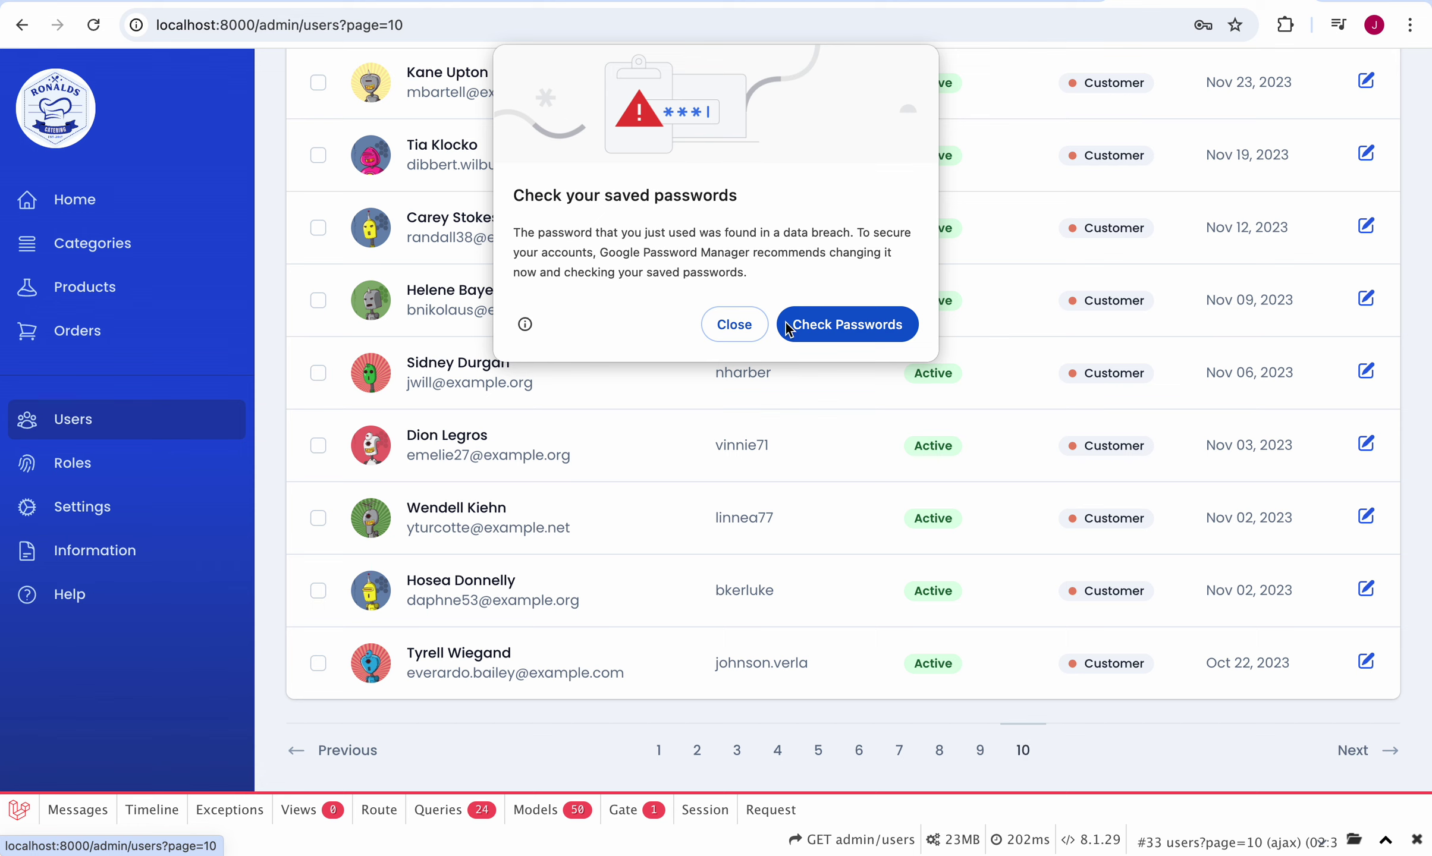
left_click(733, 324)
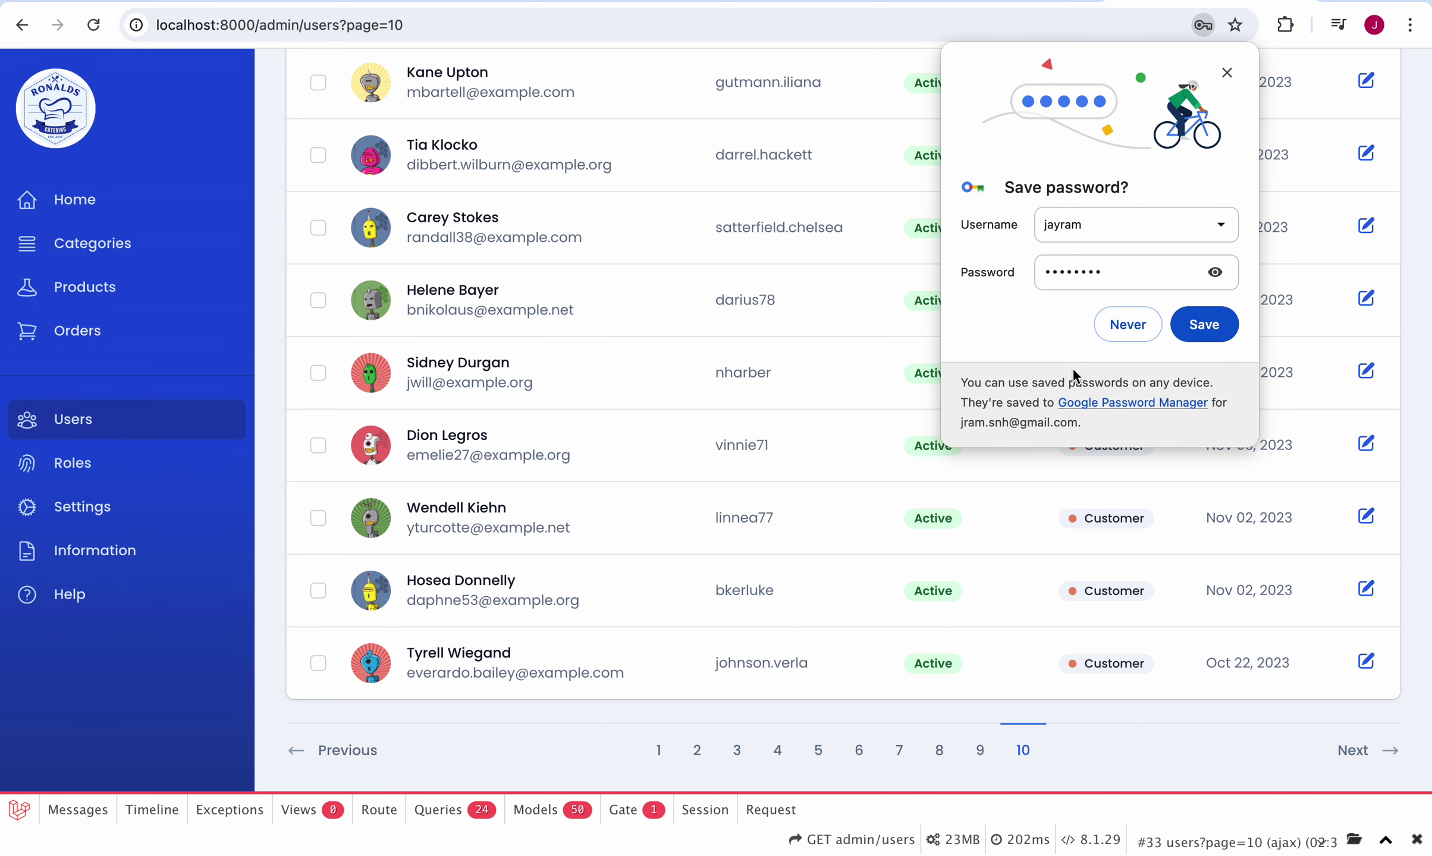
left_click(1128, 325)
scroll(834, 468, "up", 5)
scroll(835, 467, "down", 5)
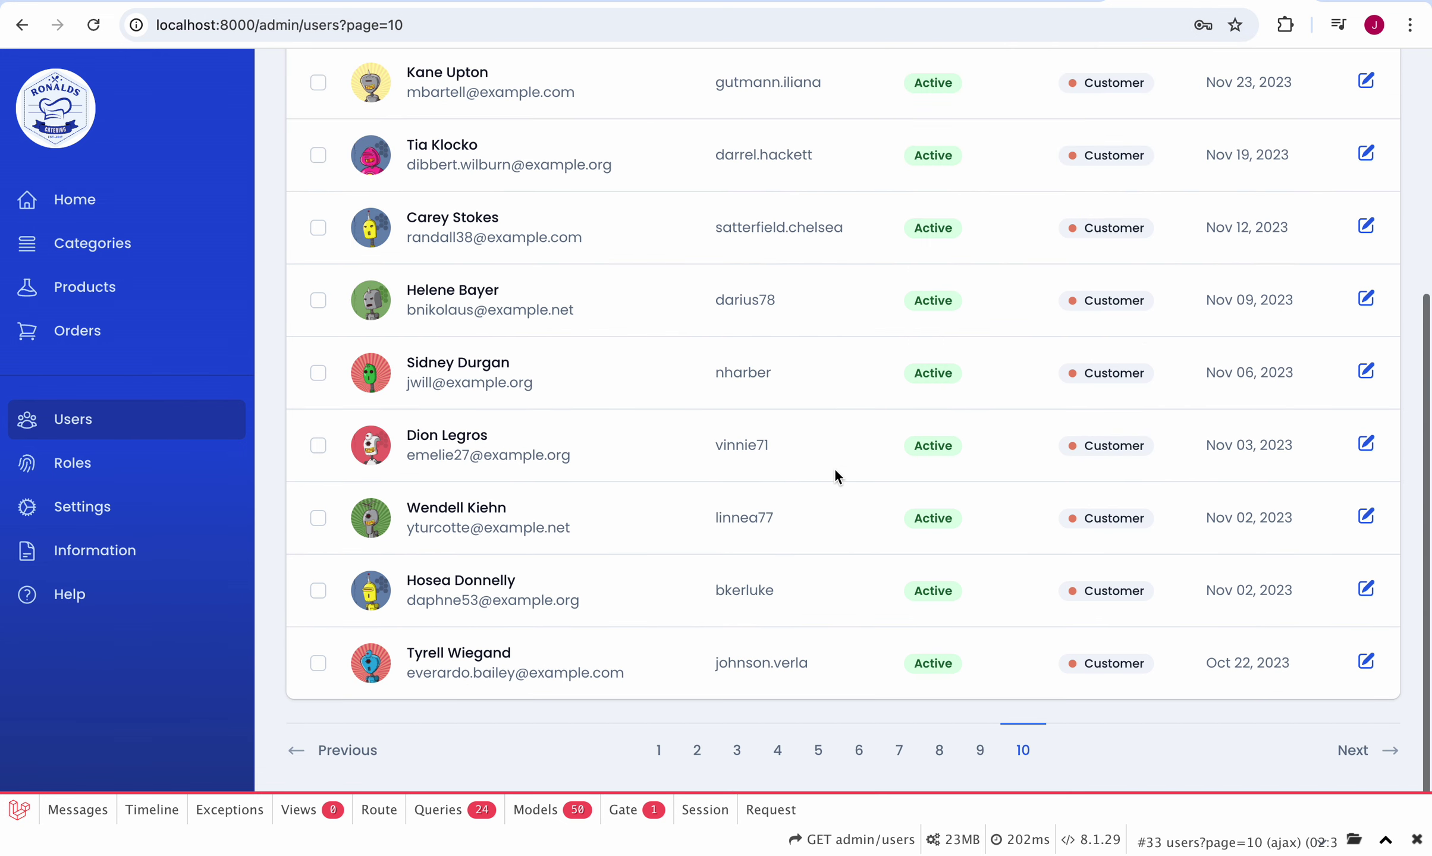
left_click(661, 751)
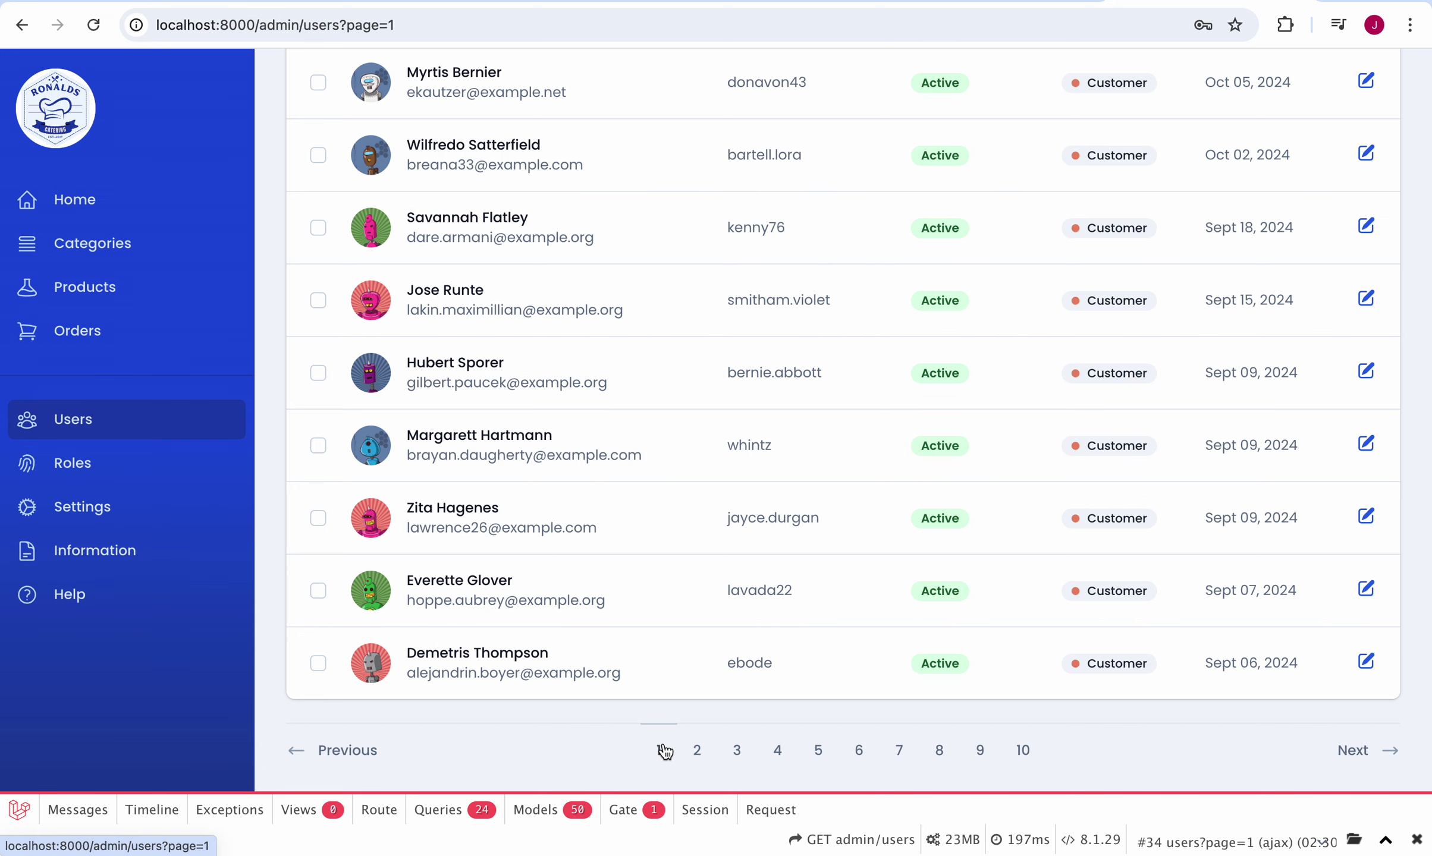
scroll(782, 430, "down", 5)
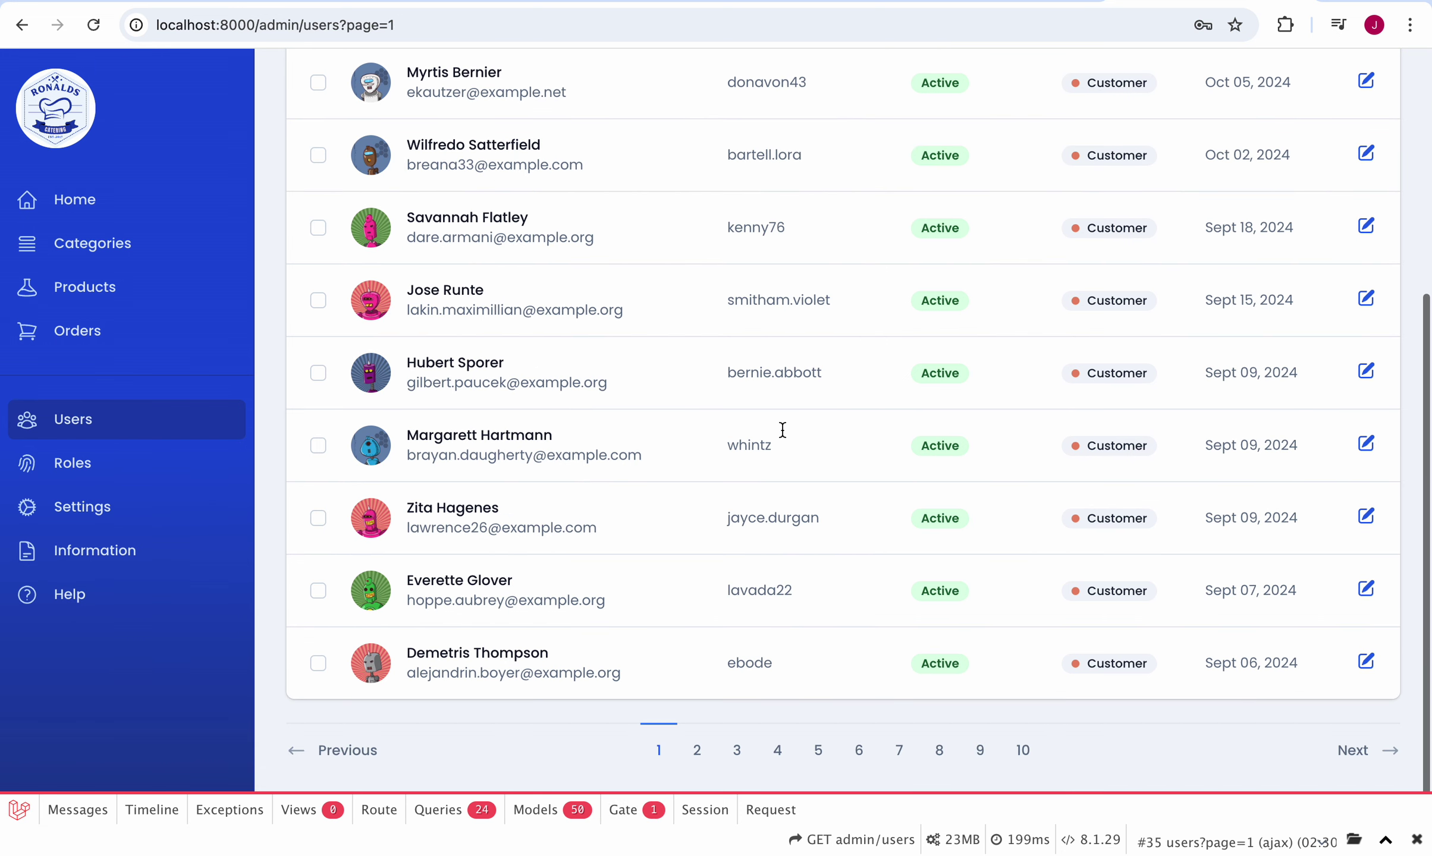
left_click(696, 753)
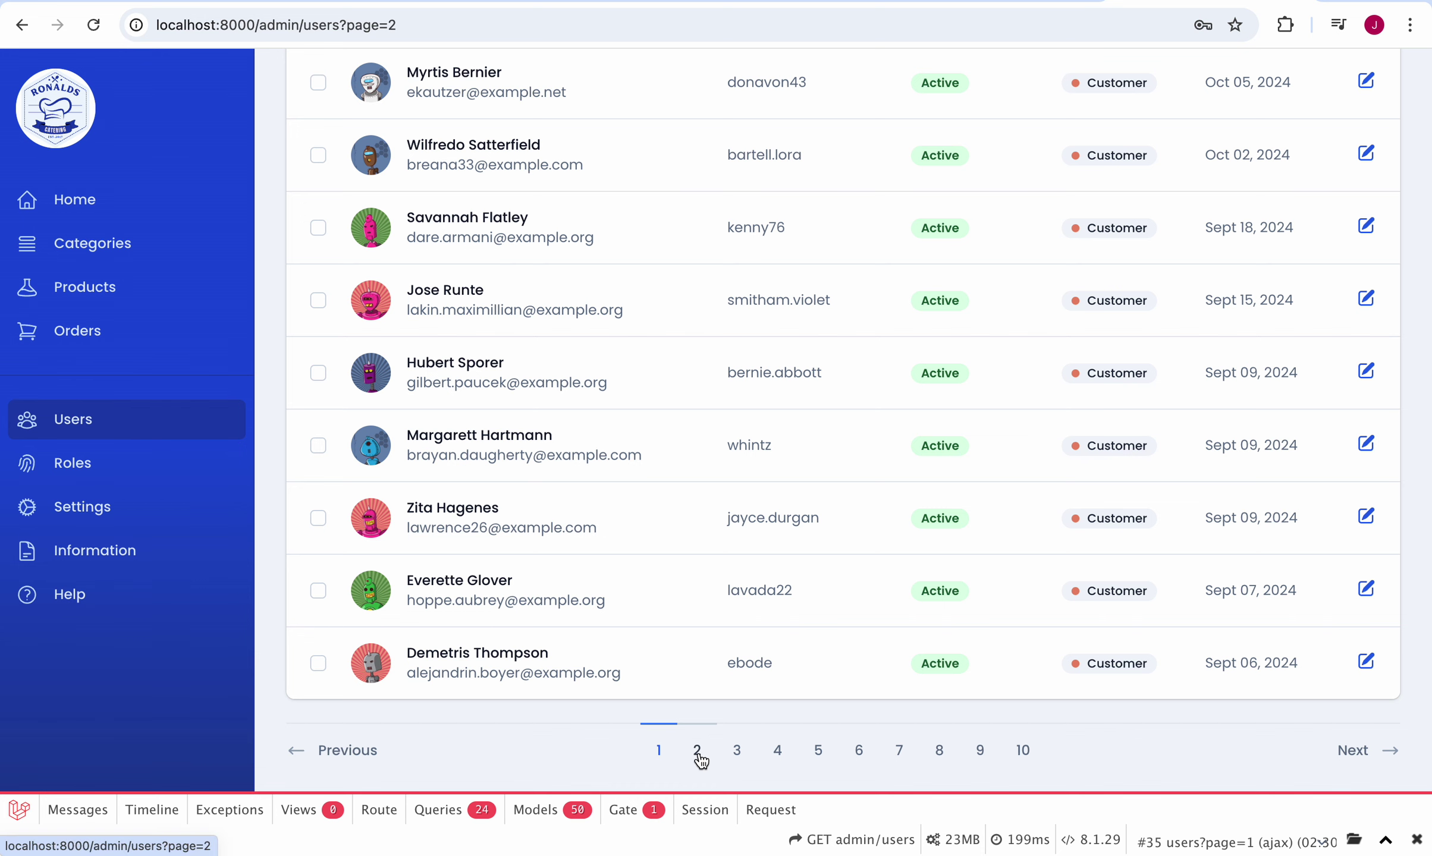
left_click(746, 755)
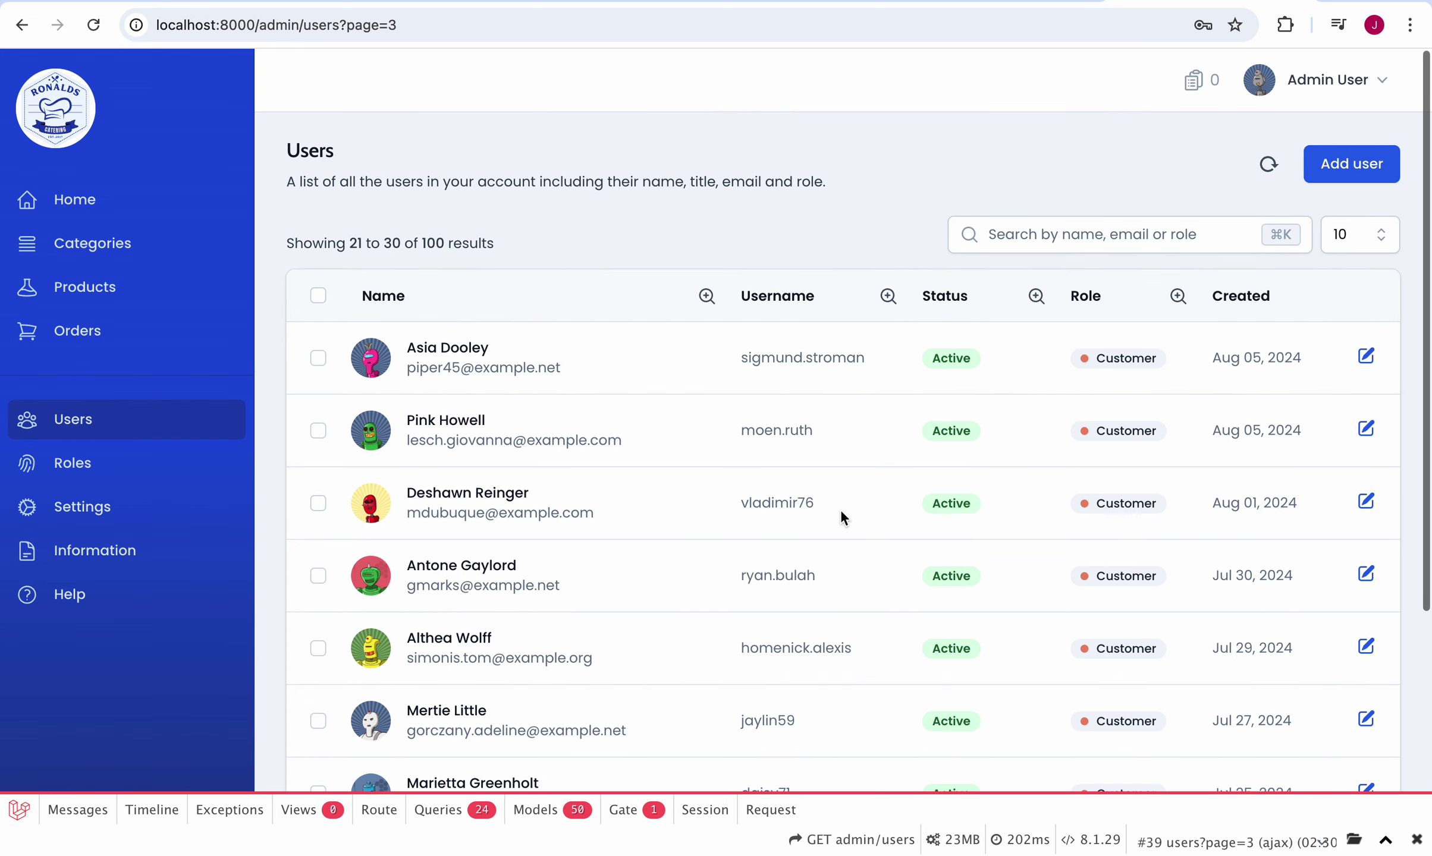
scroll(840, 509, "down", 5)
left_click(778, 751)
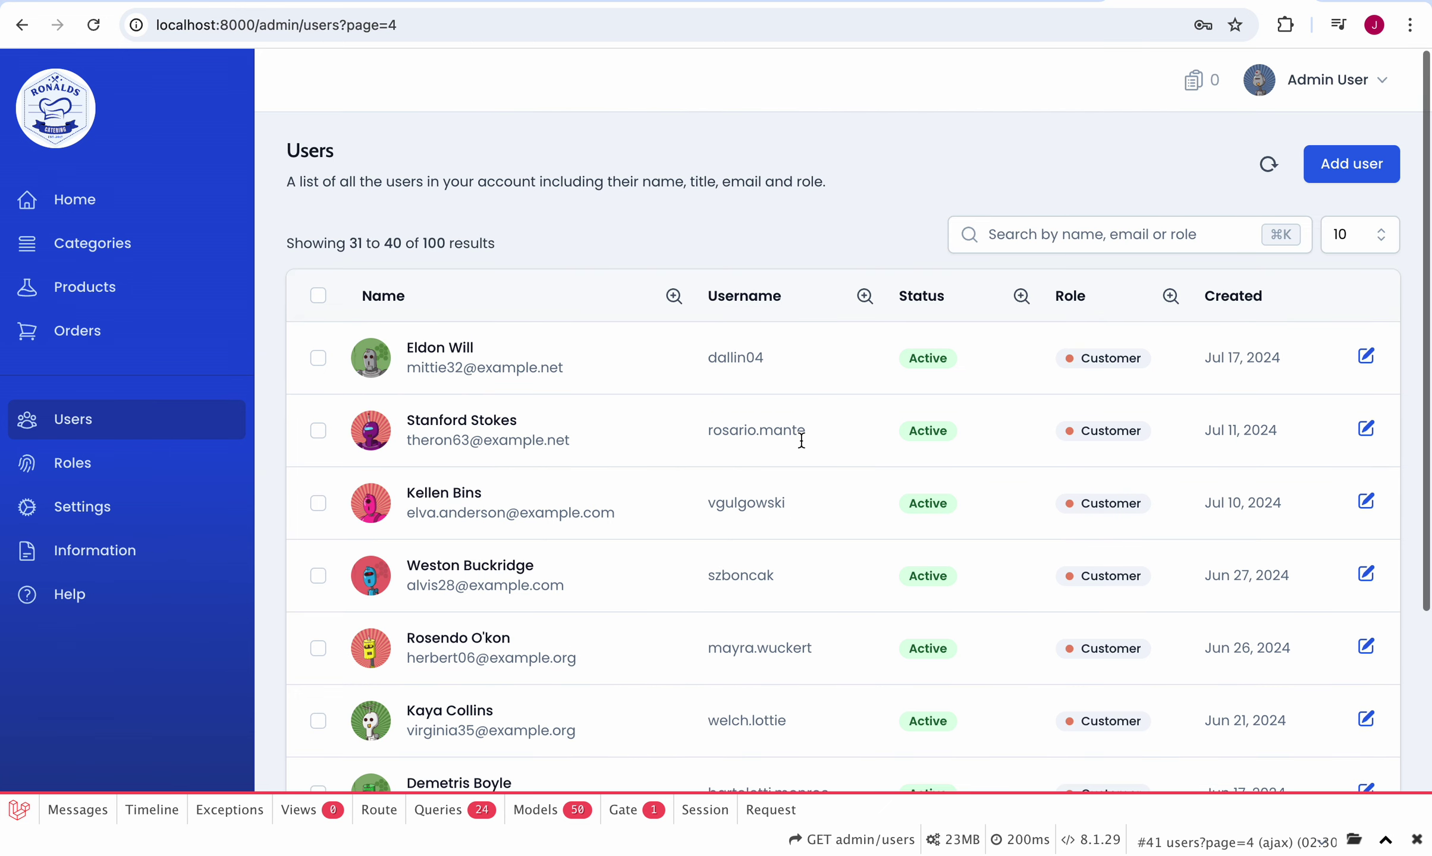
scroll(800, 440, "down", 5)
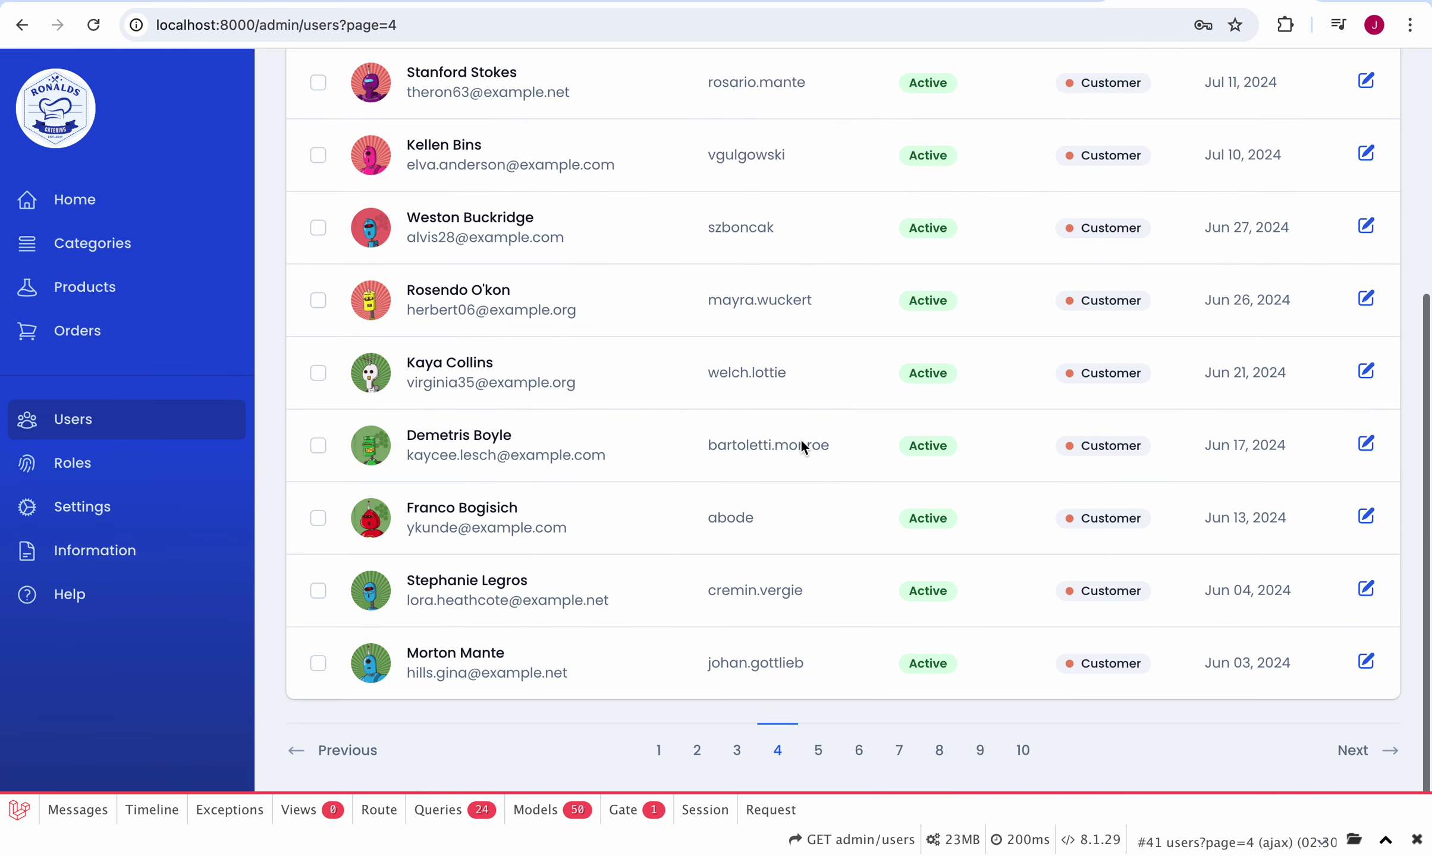
left_click(818, 751)
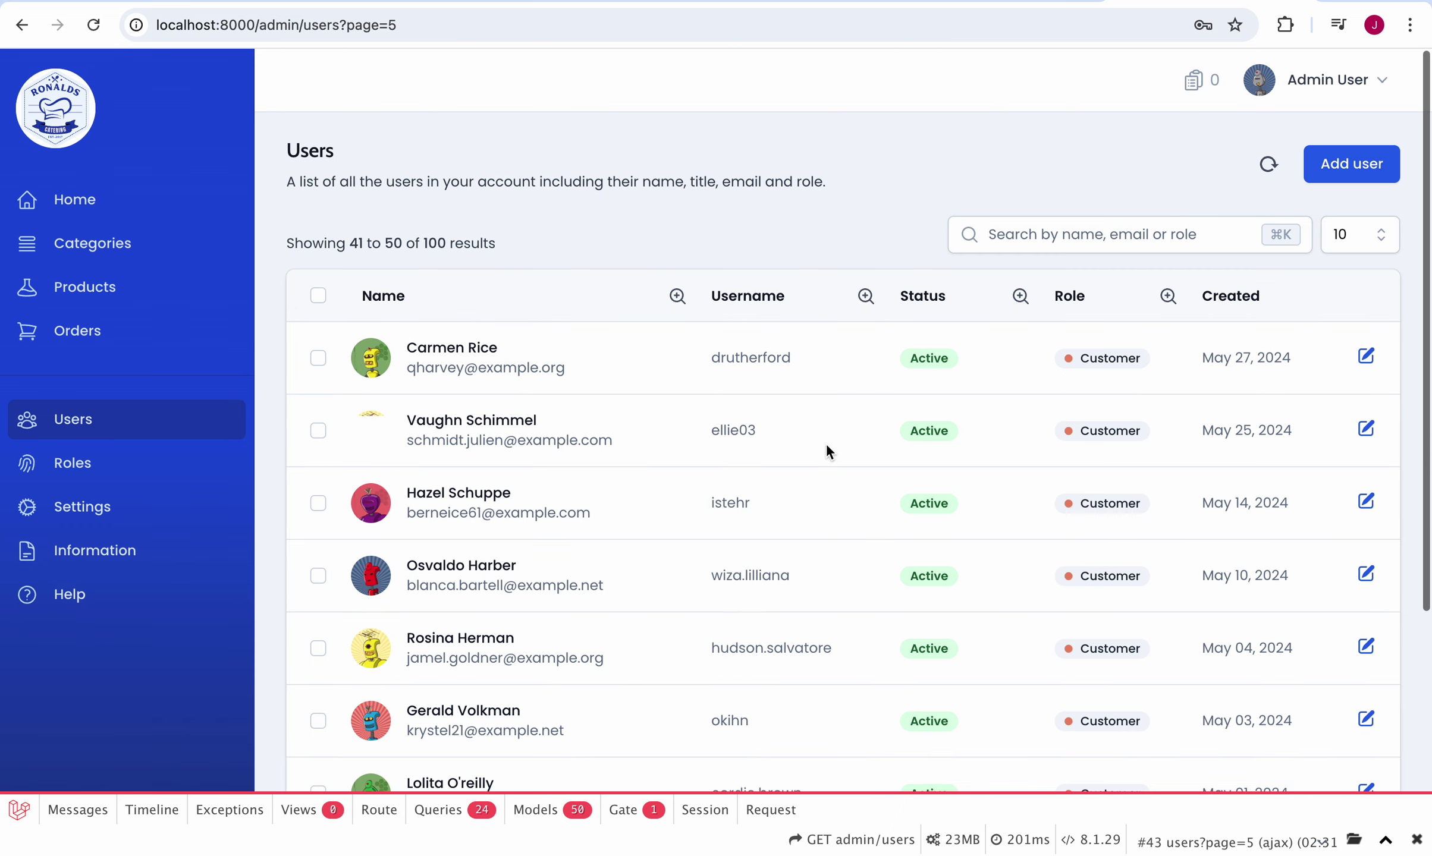
scroll(825, 443, "down", 5)
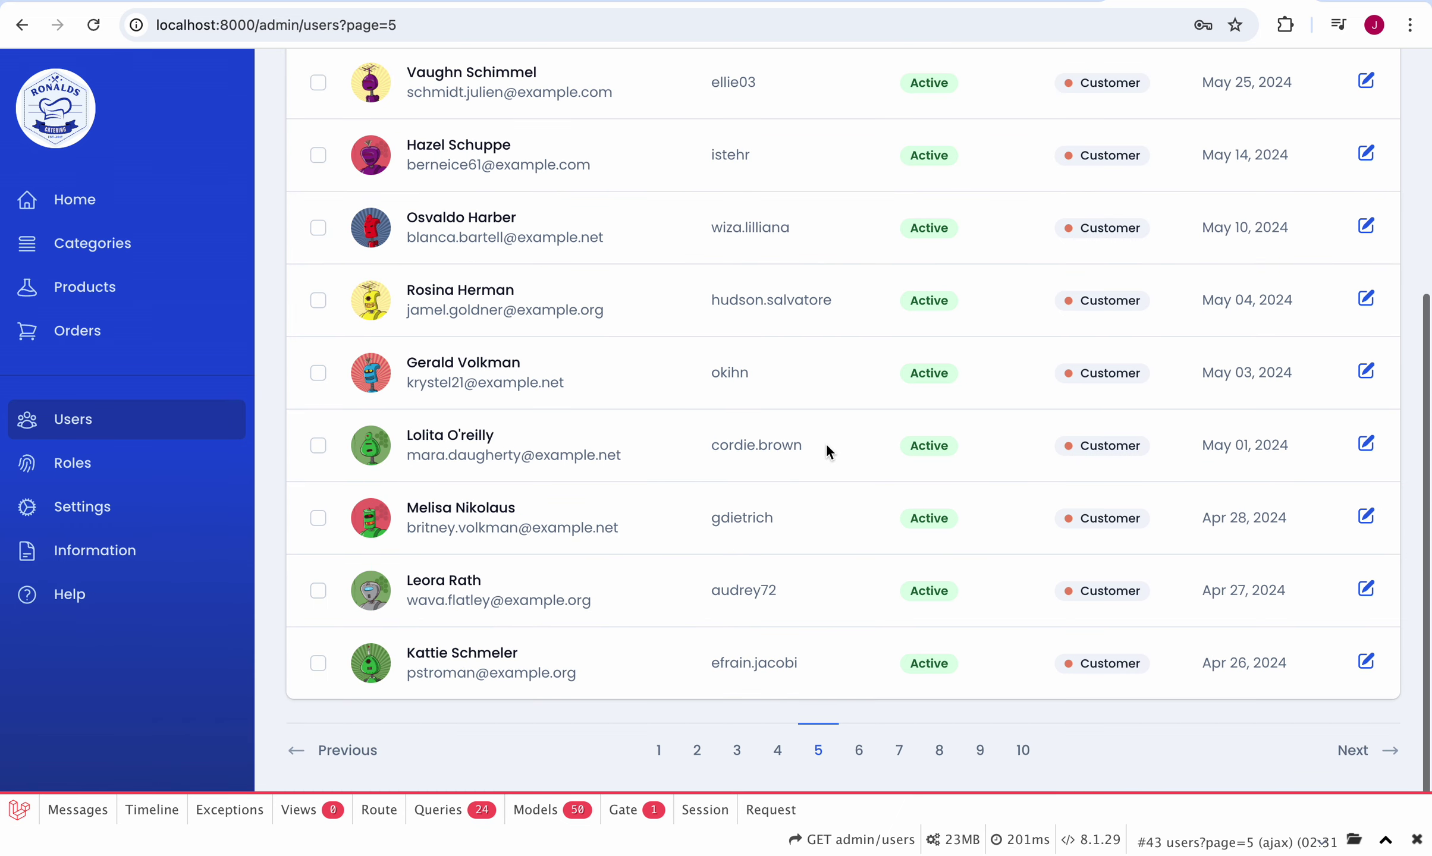
left_click(858, 751)
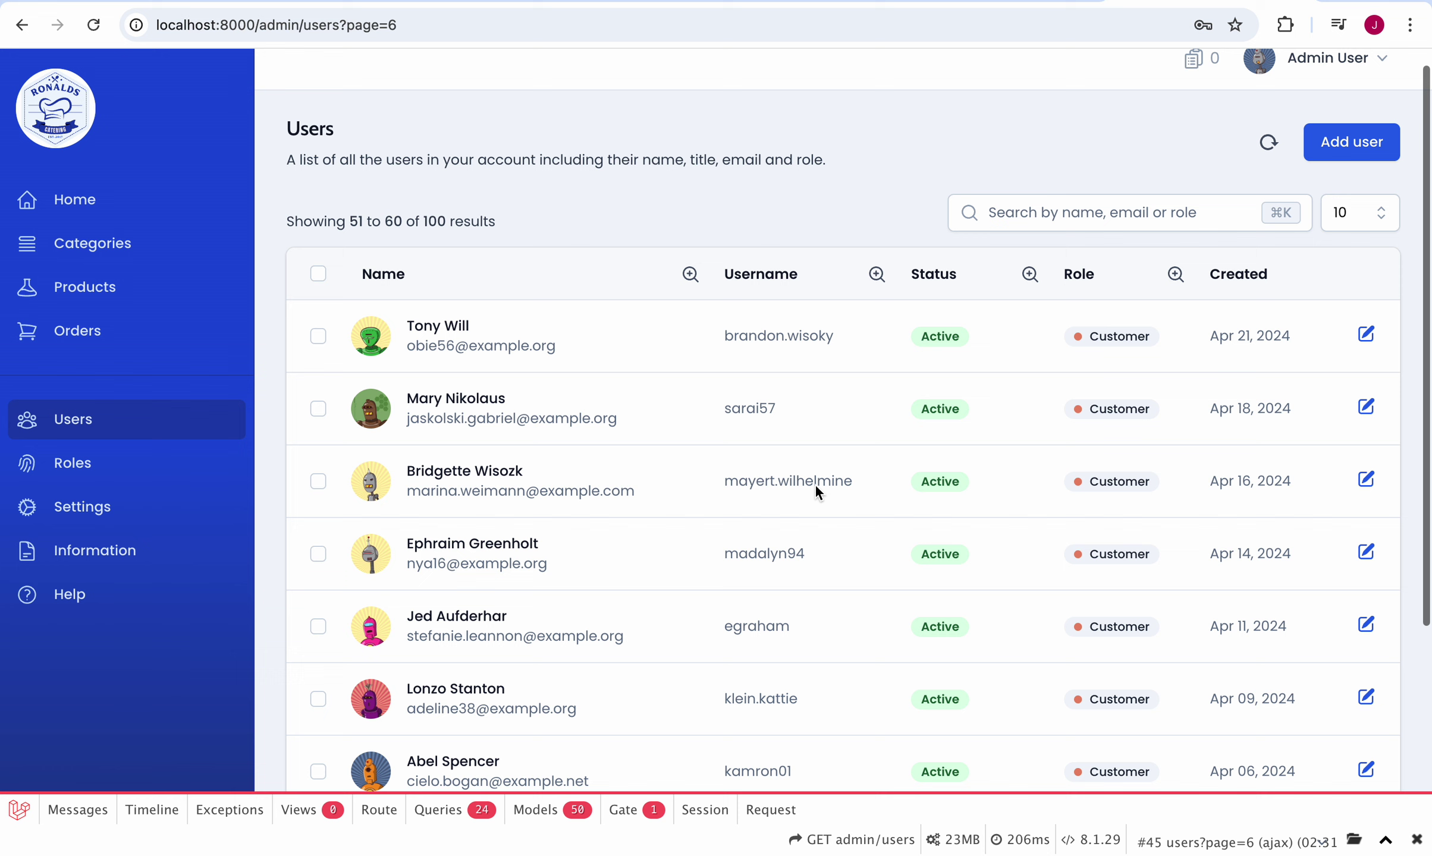
scroll(816, 488, "down", 5)
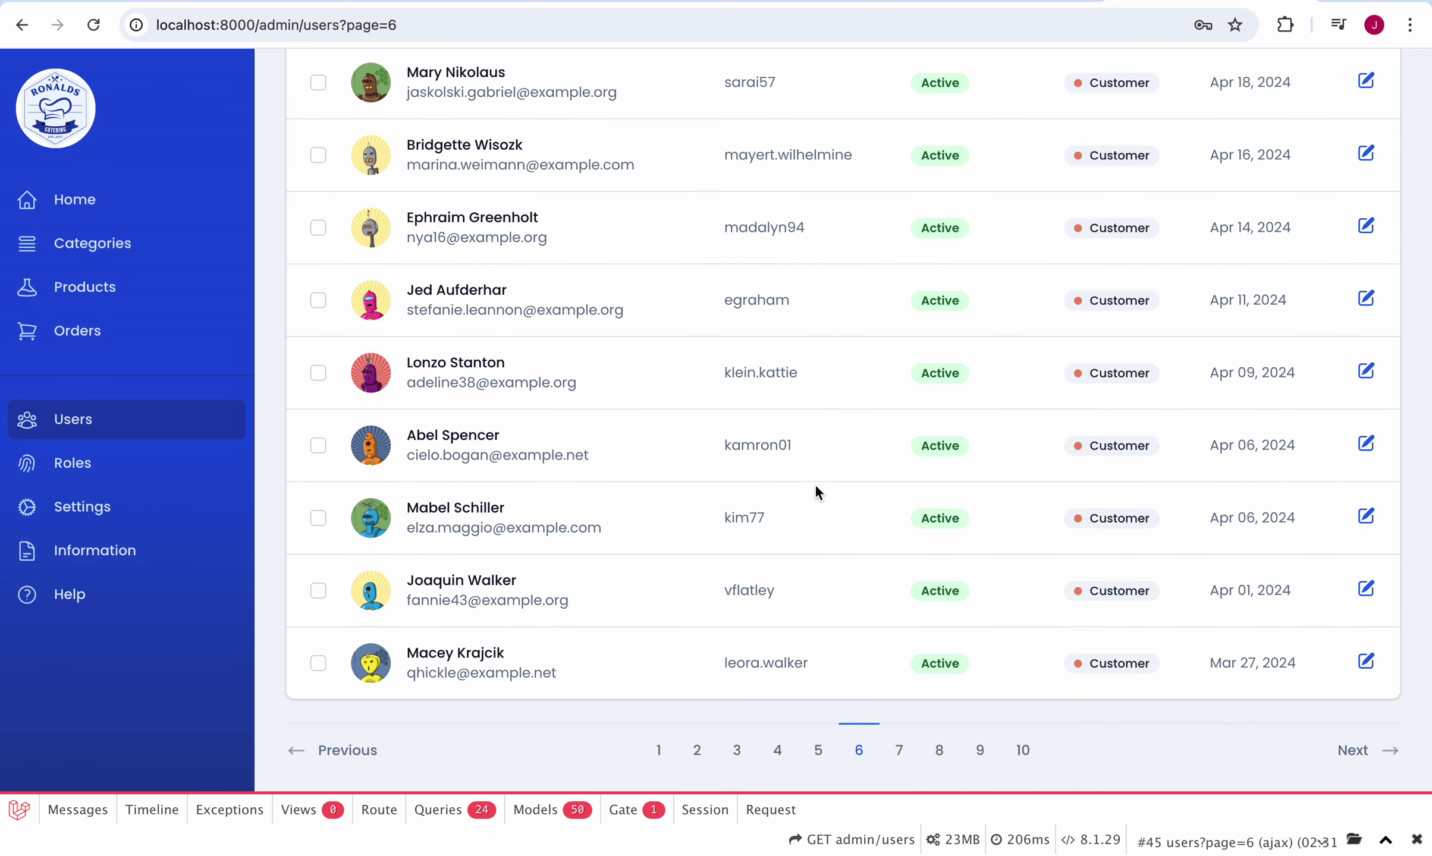
left_click(900, 753)
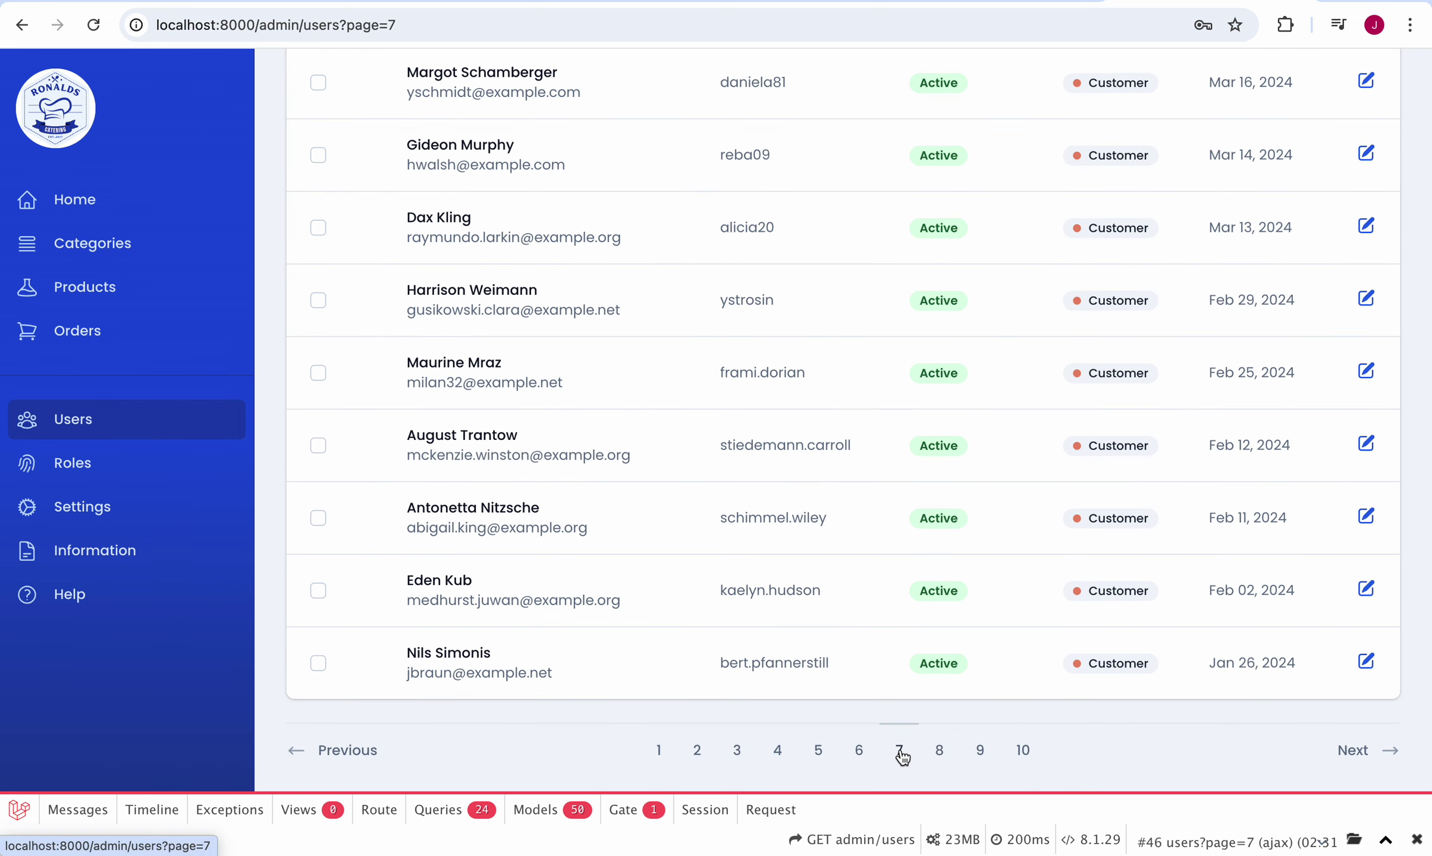
scroll(850, 505, "down", 5)
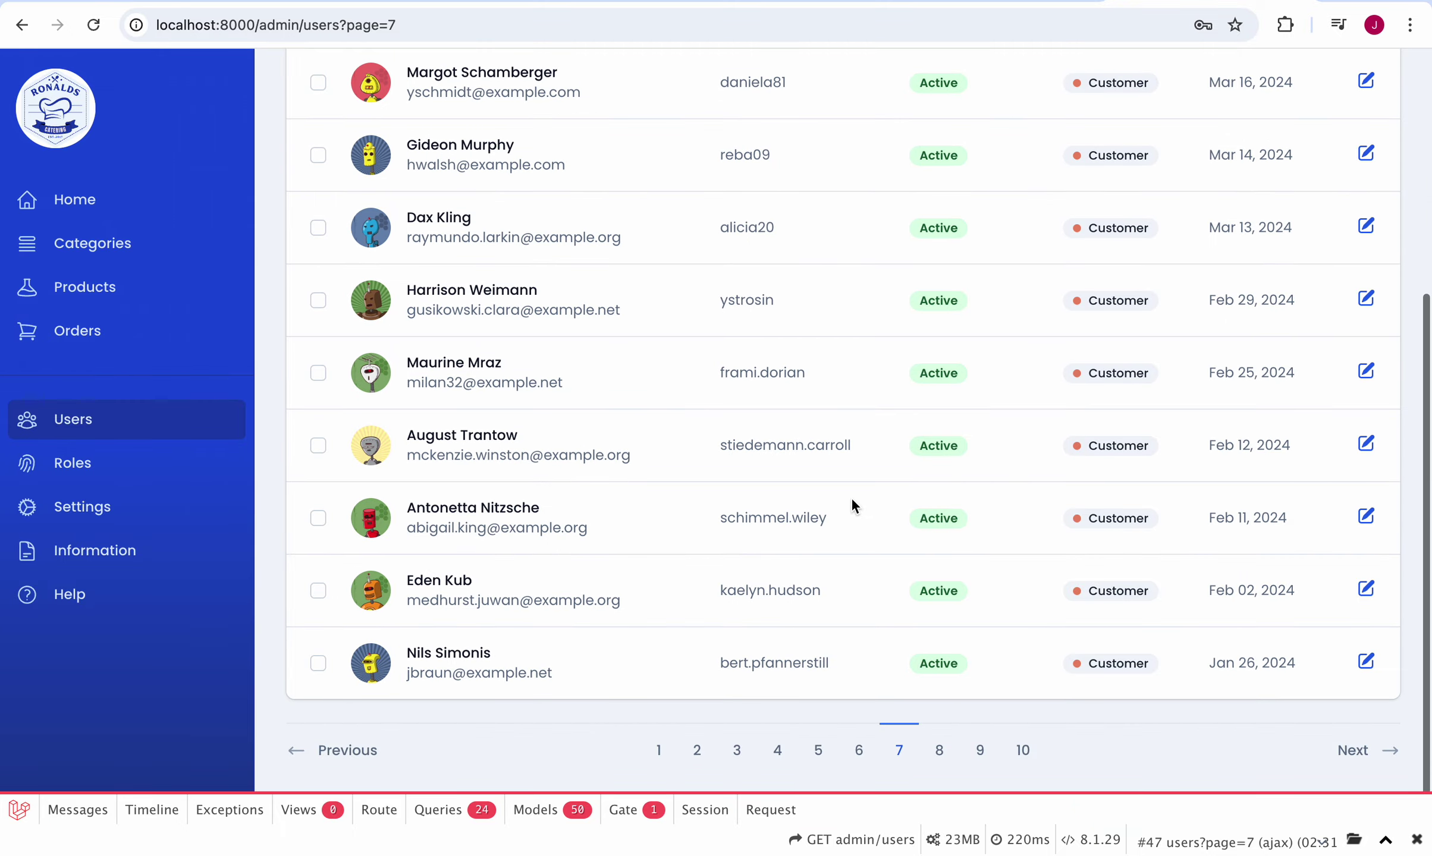
left_click(938, 752)
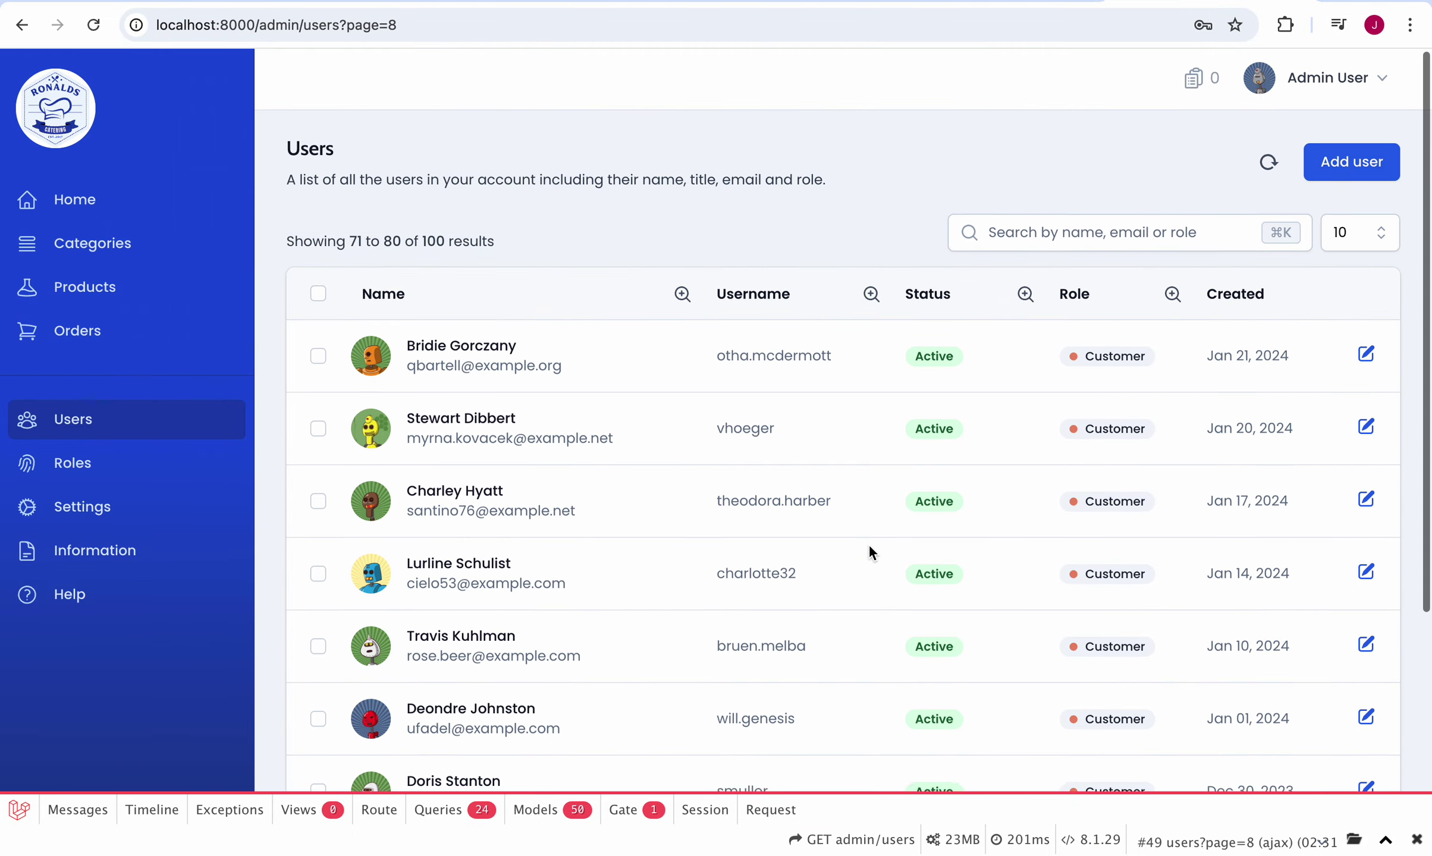
scroll(868, 544, "down", 5)
left_click(980, 750)
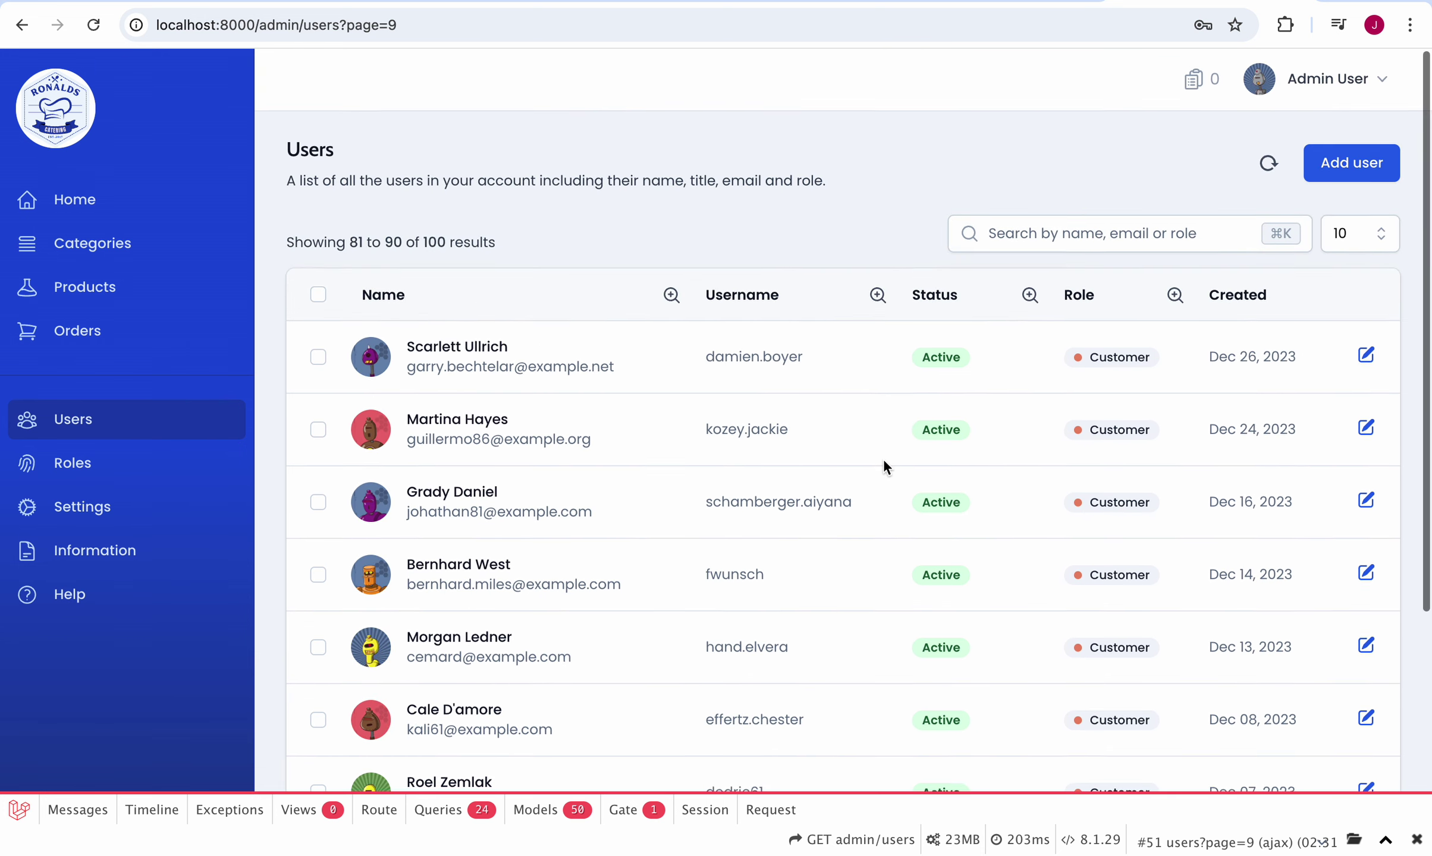
scroll(916, 476, "down", 5)
left_click(1017, 751)
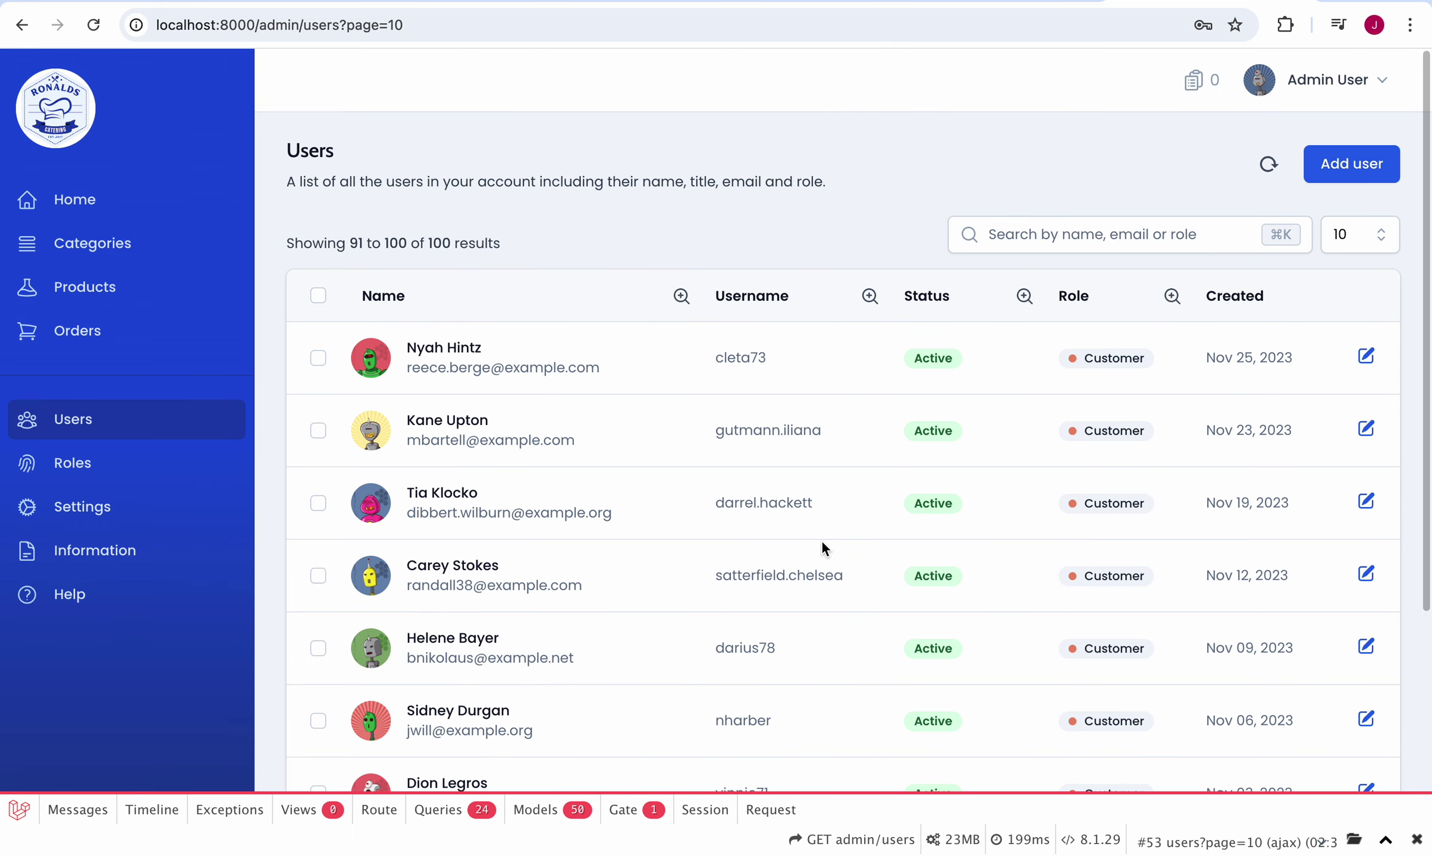
Step: Search the Users list for a customer's name, then reload after the error
left_click(1094, 226)
type("j")
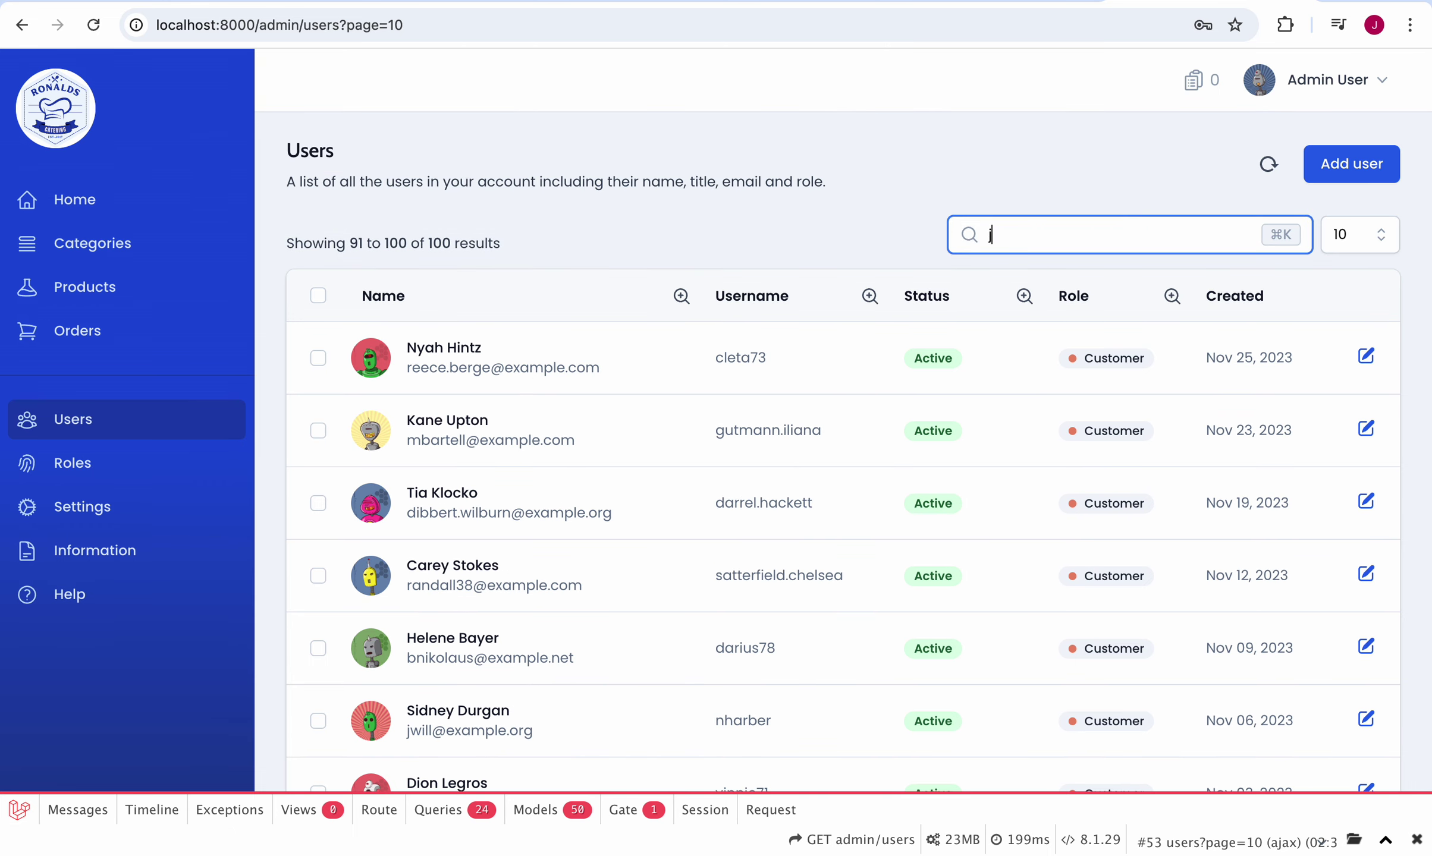
type("ayran")
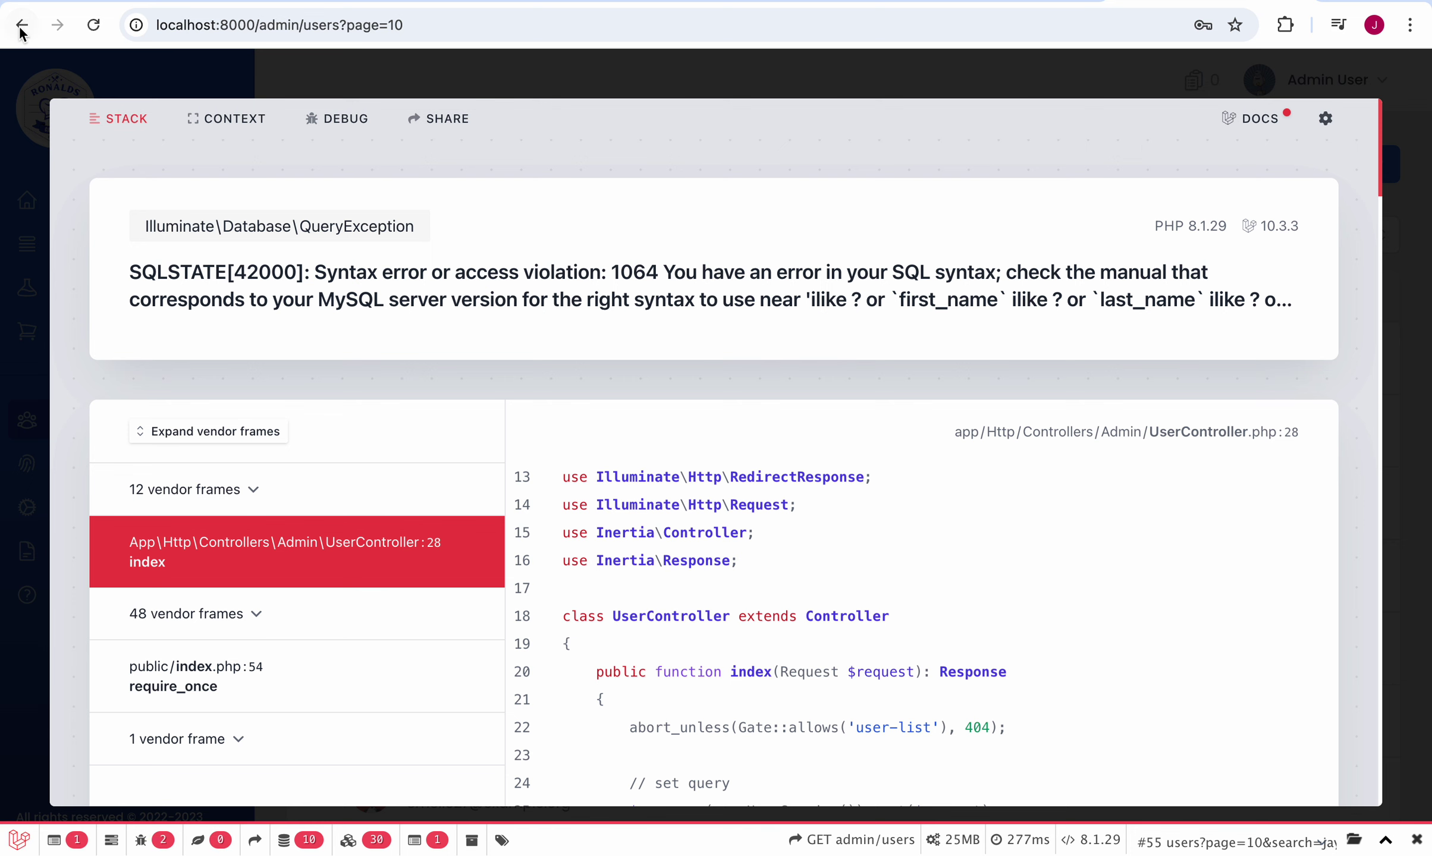
left_click(94, 24)
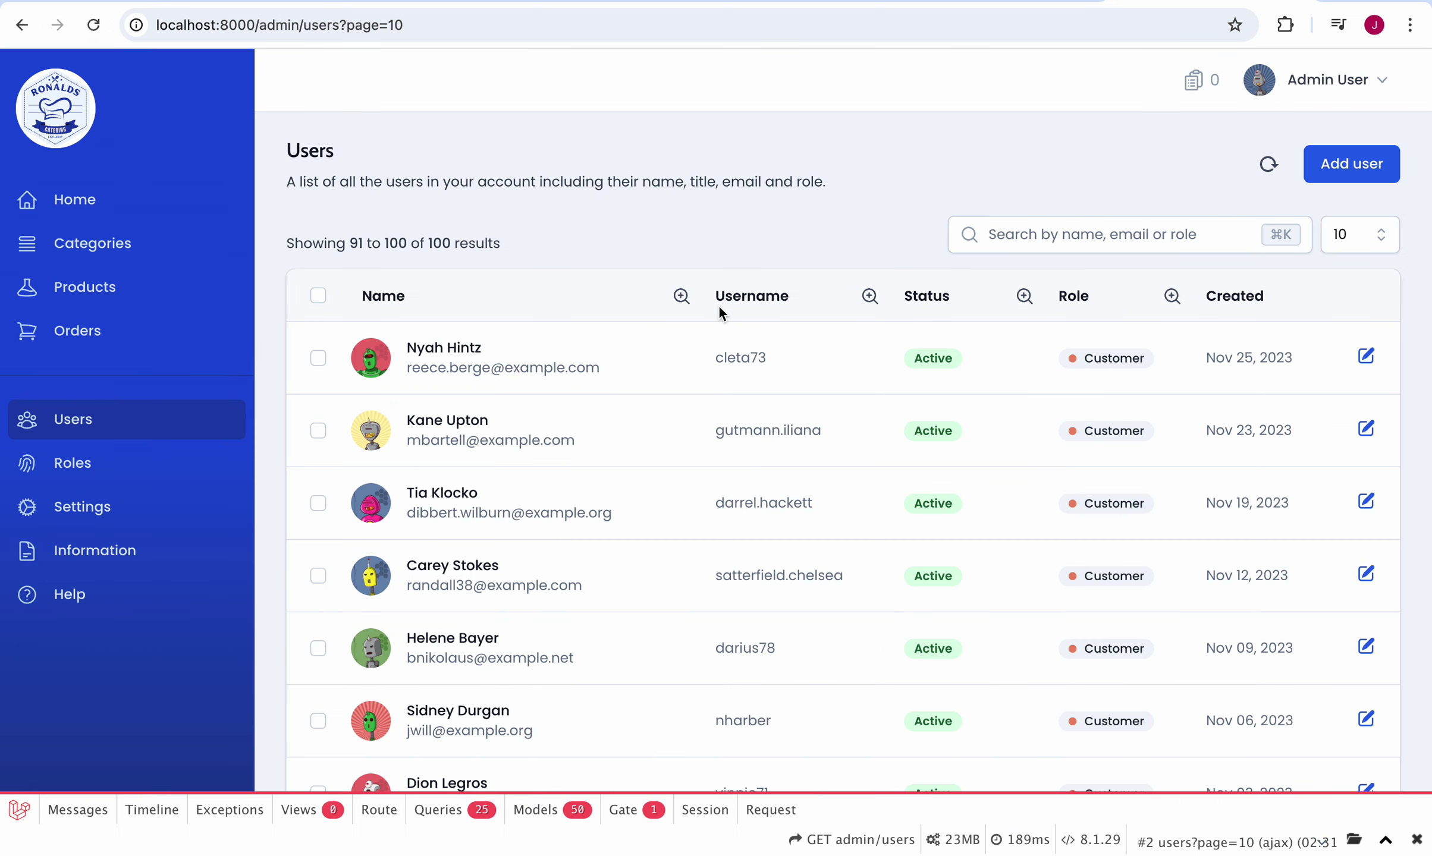
Step: Search again with a shorter name fragment and inspect the 'ilike' QueryException stack trace
left_click(1068, 235)
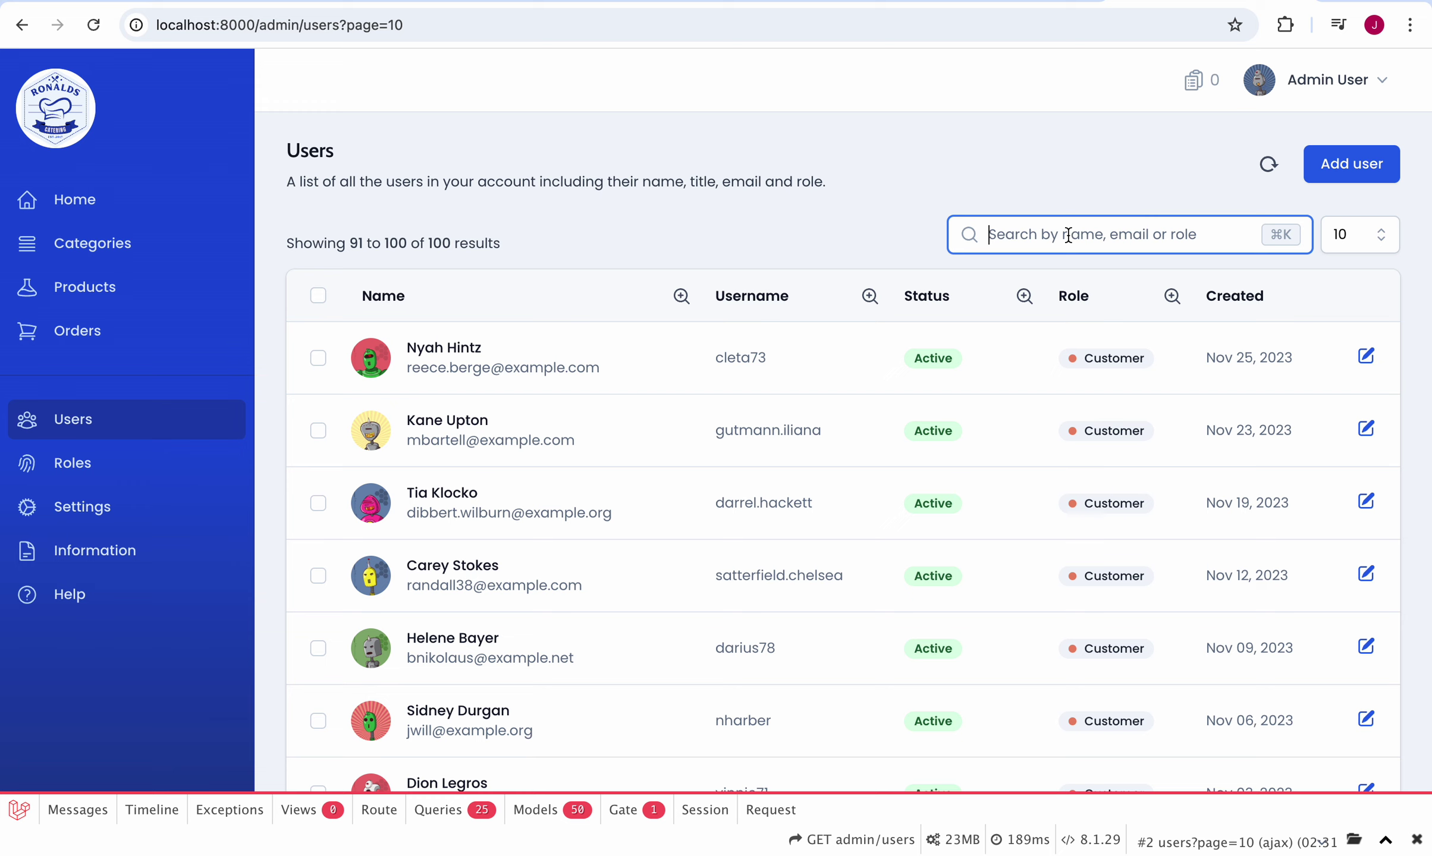
type("ja")
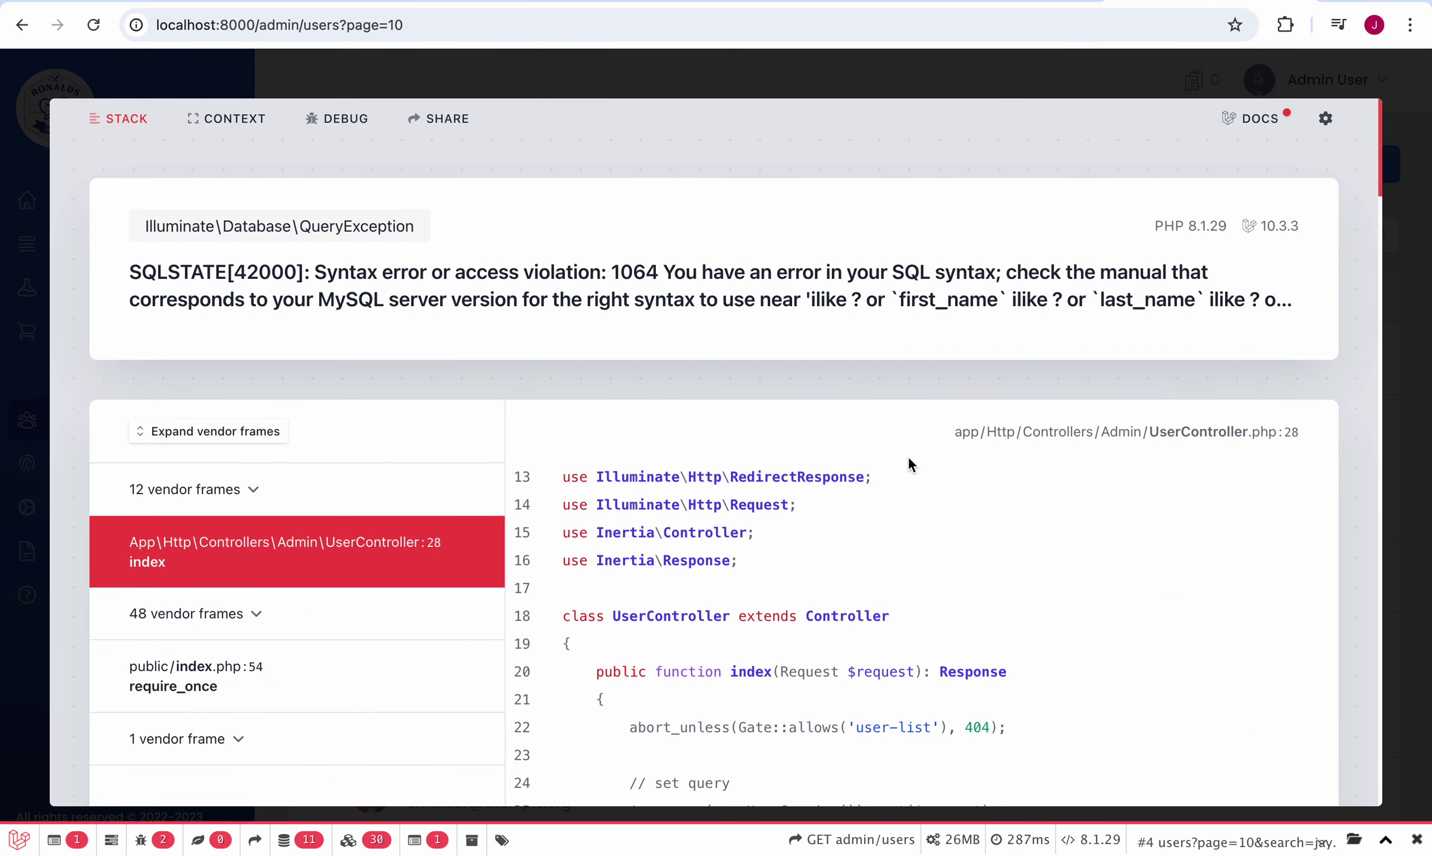
scroll(910, 465, "down", 10)
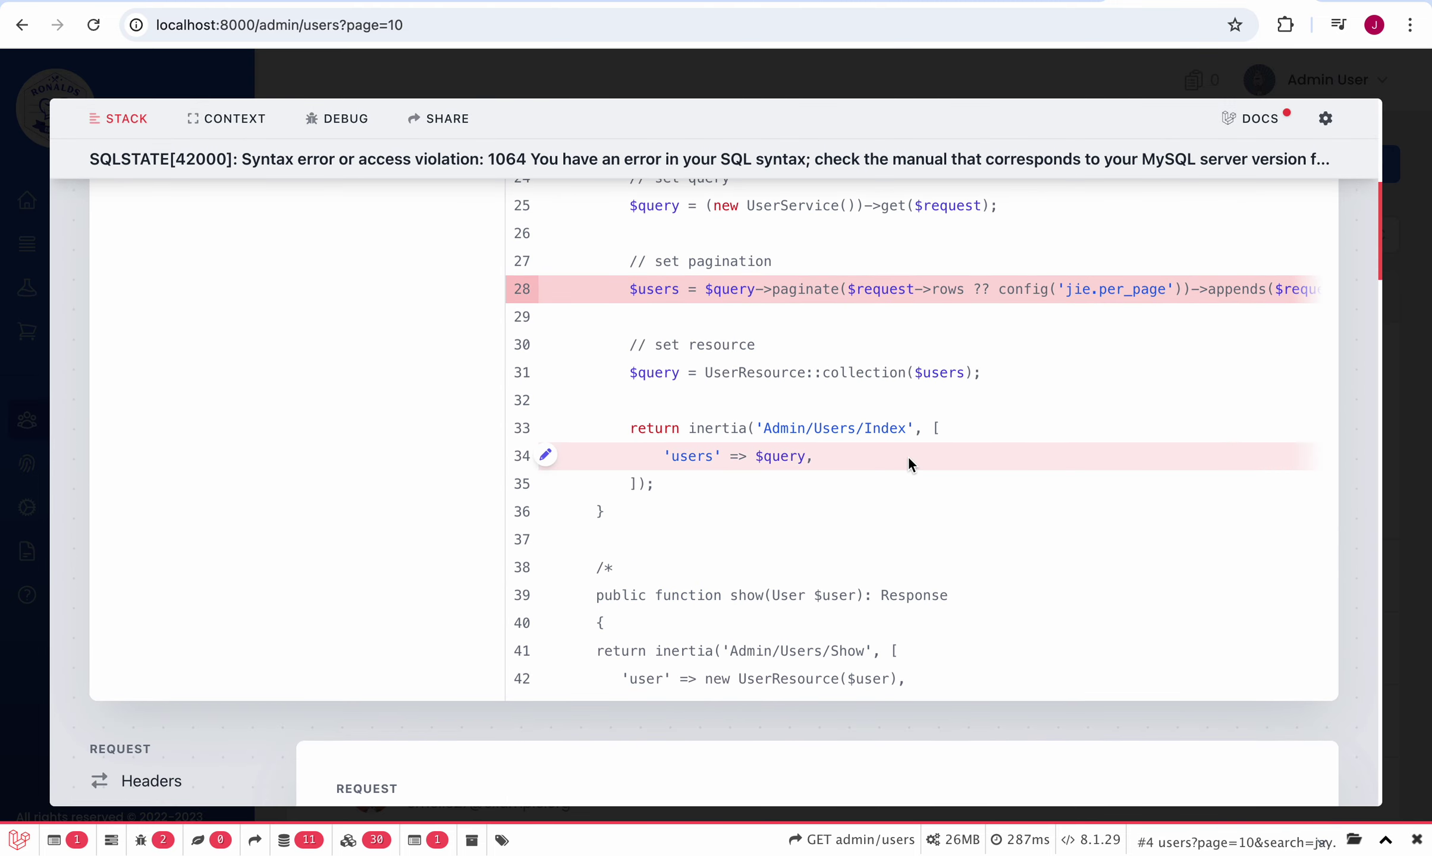
scroll(907, 456, "right", 3)
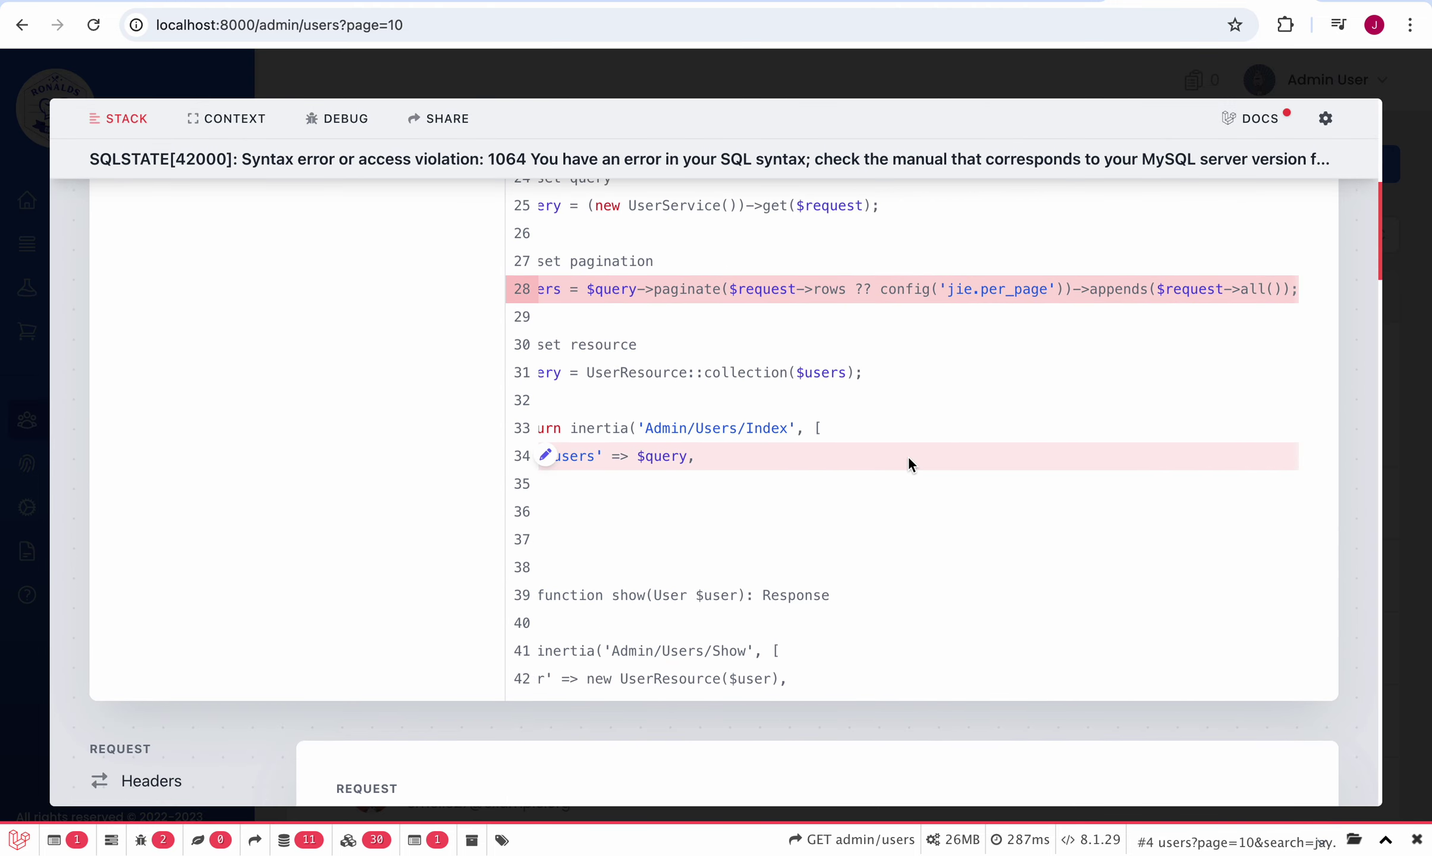
scroll(907, 456, "left", 3)
scroll(907, 456, "up", 10)
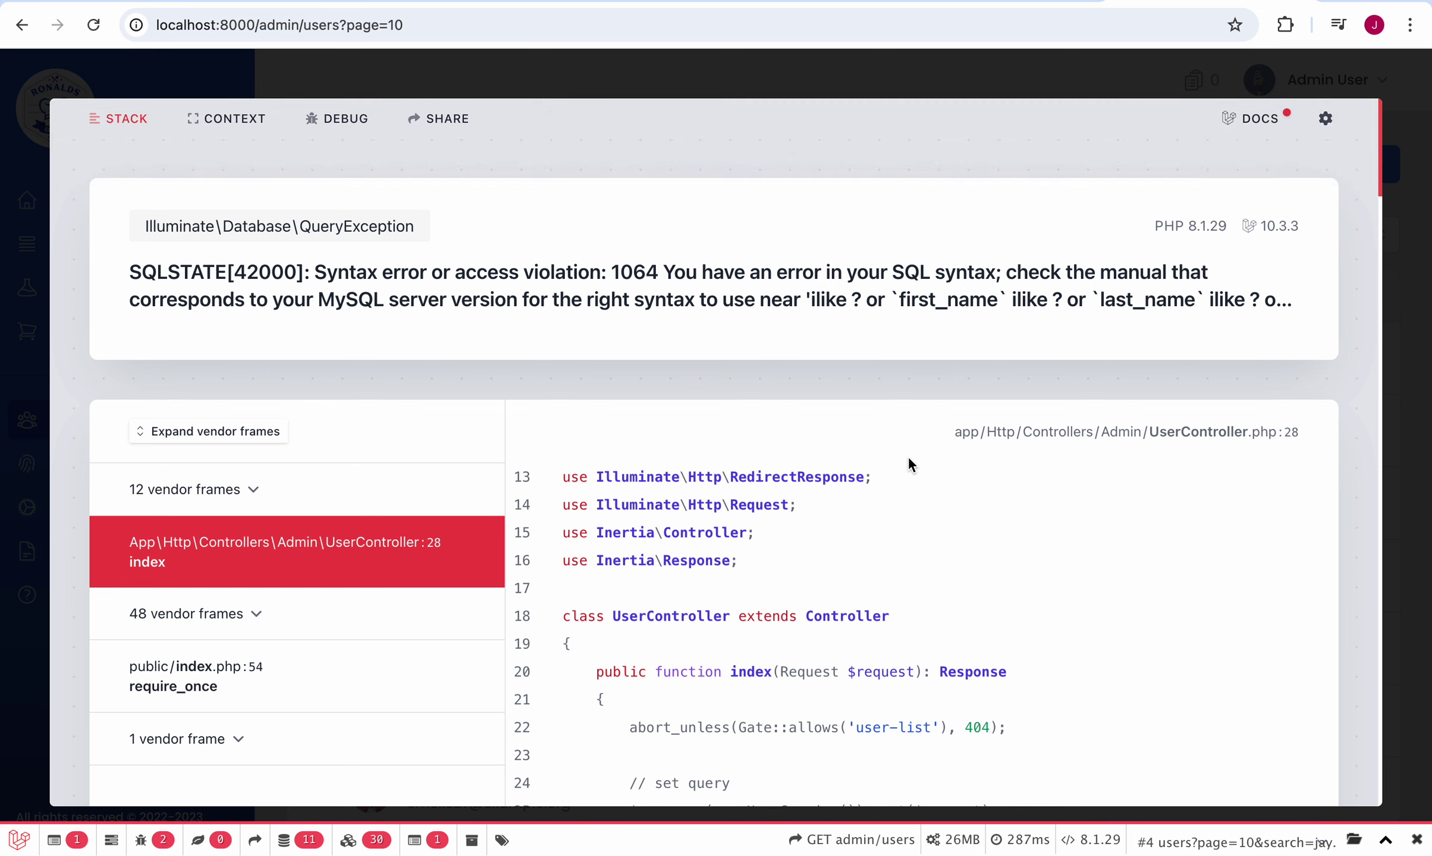
left_click(11, 147)
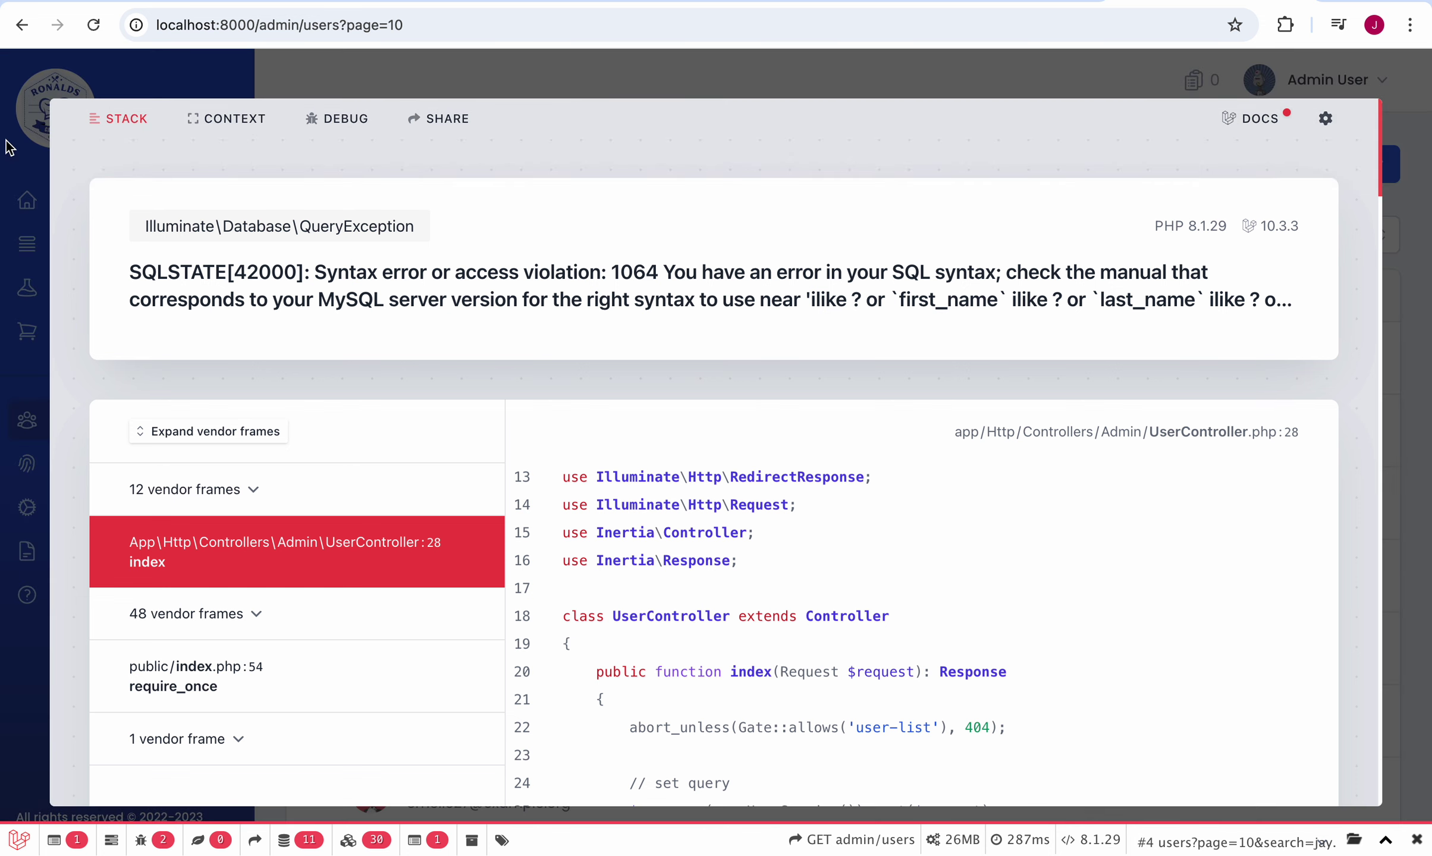
Step: Return to the Users list via Roles and Home, and select a customer's e-mail address
left_click(31, 30)
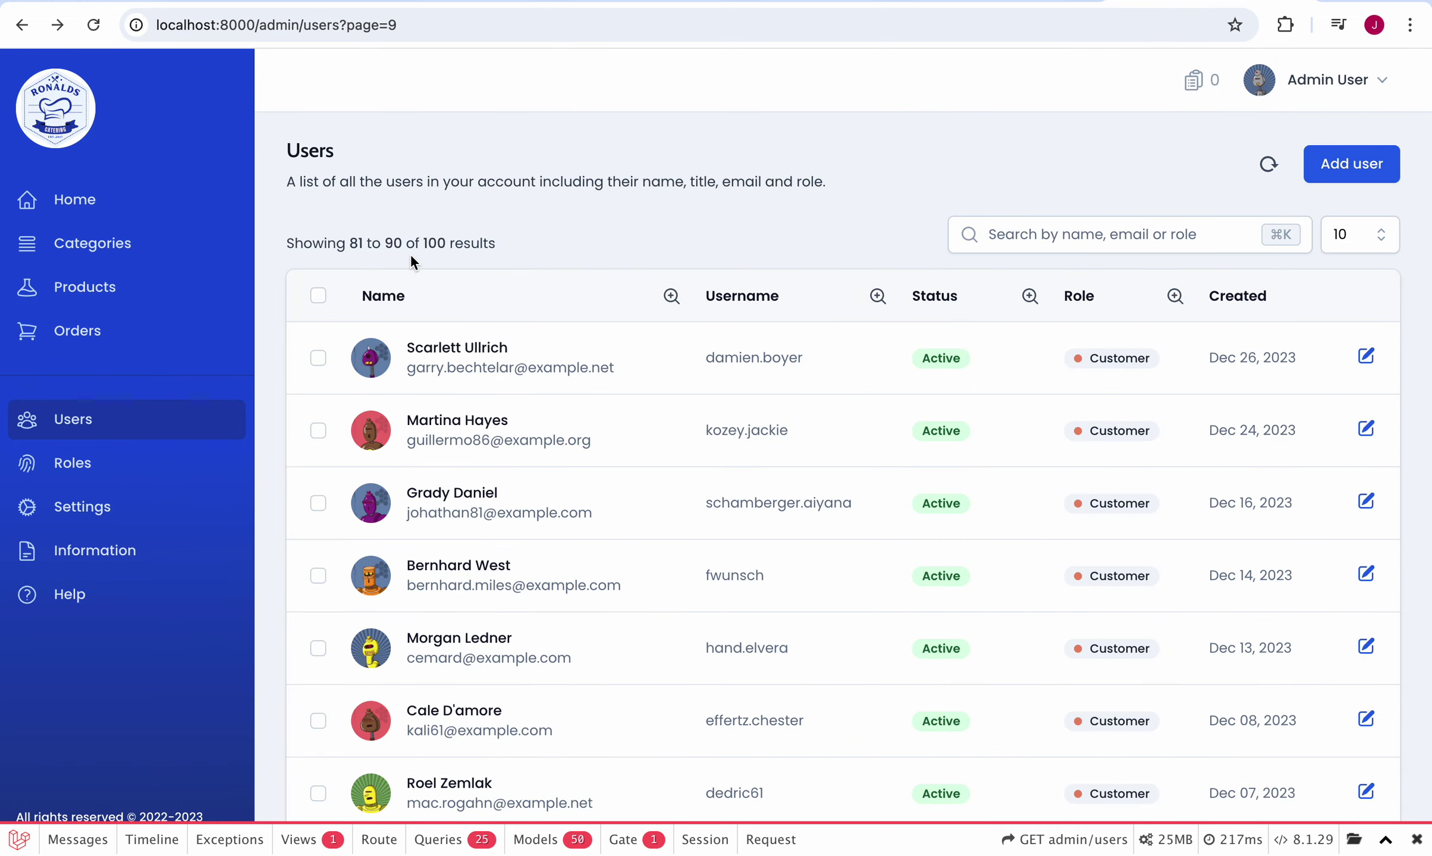
left_click(82, 474)
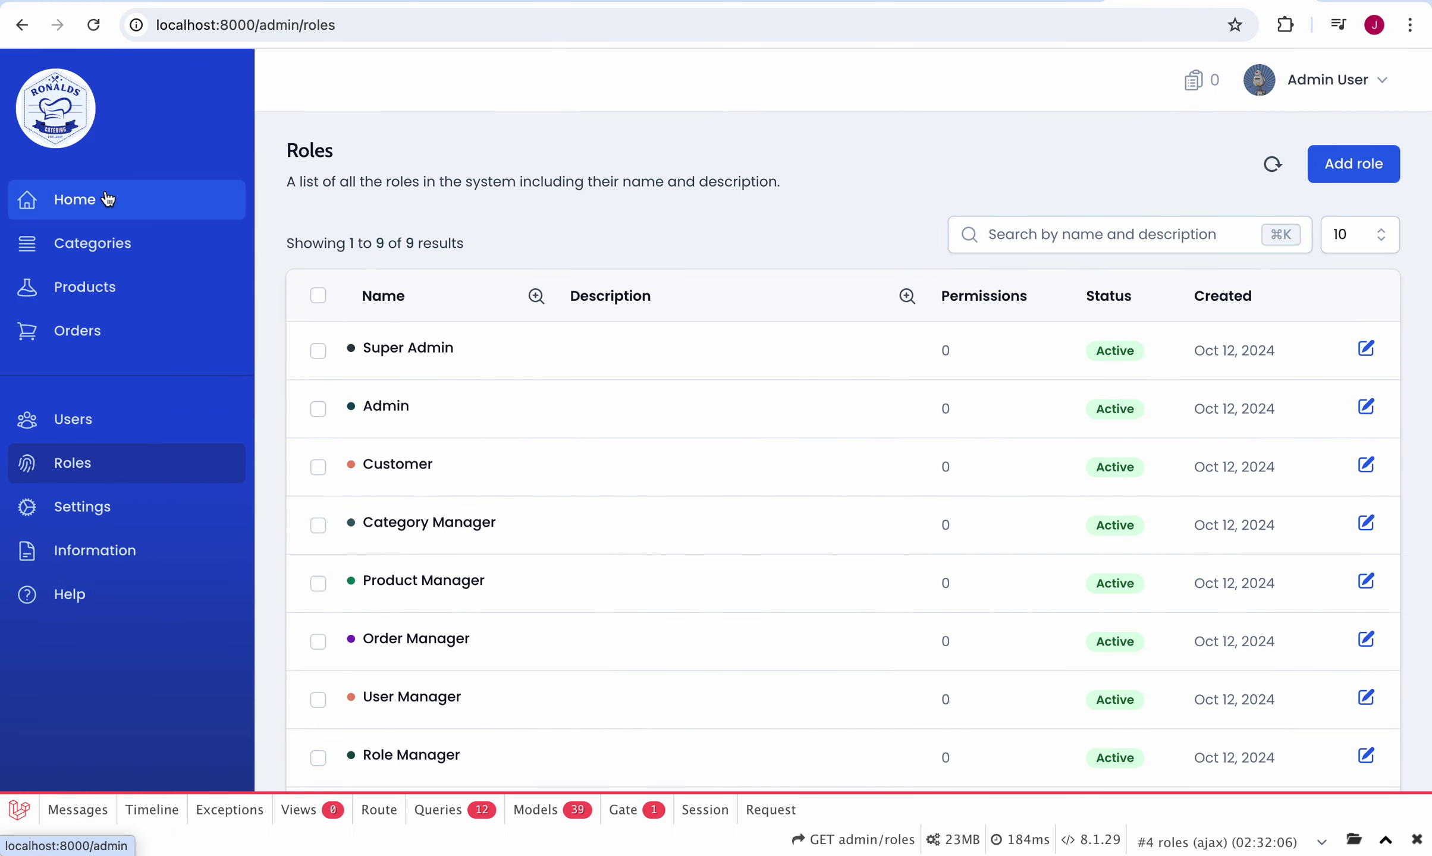
left_click(107, 199)
left_click(99, 479)
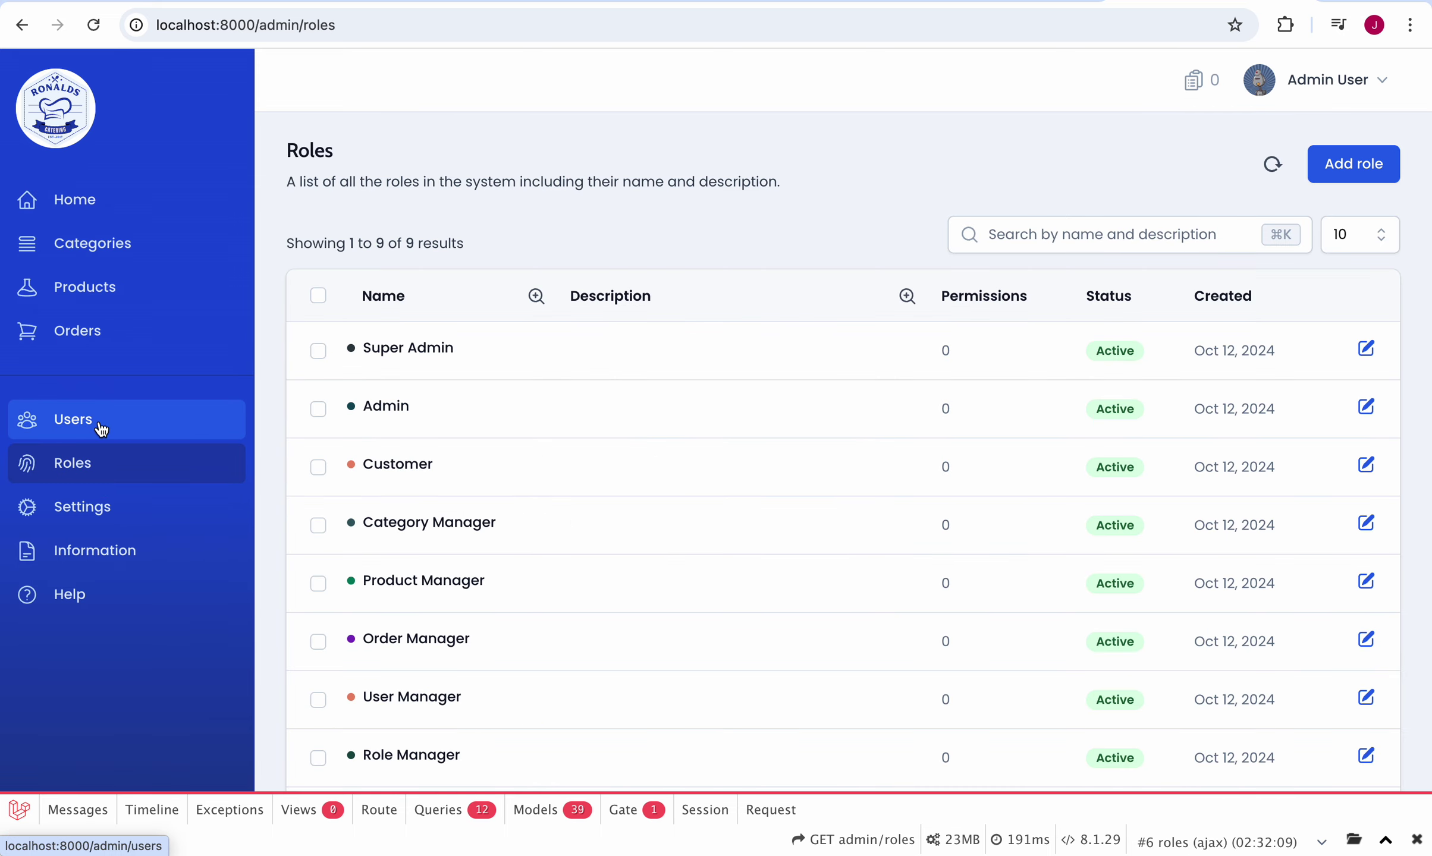
left_click(102, 428)
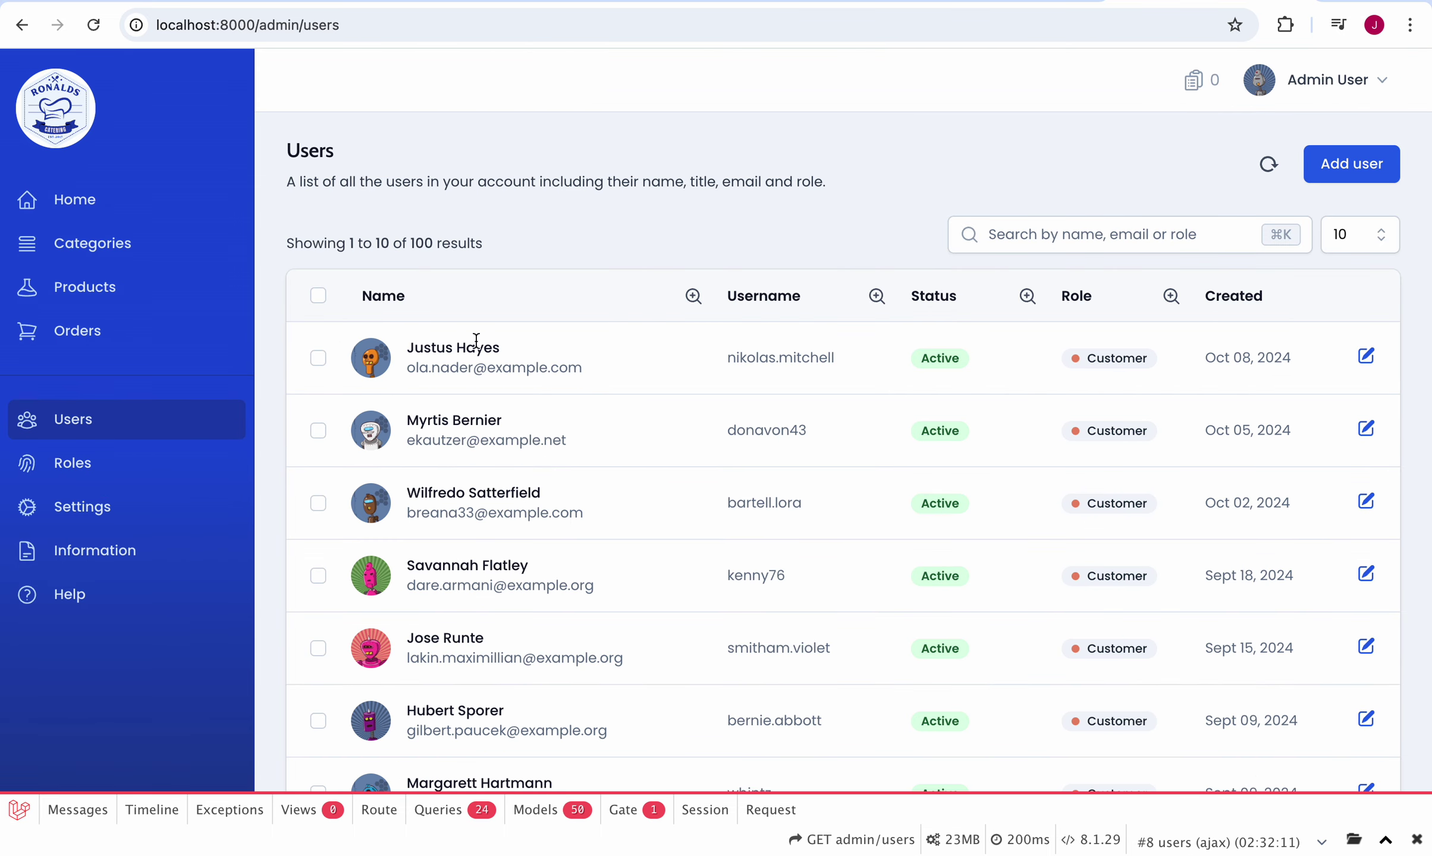
triple_click(471, 443)
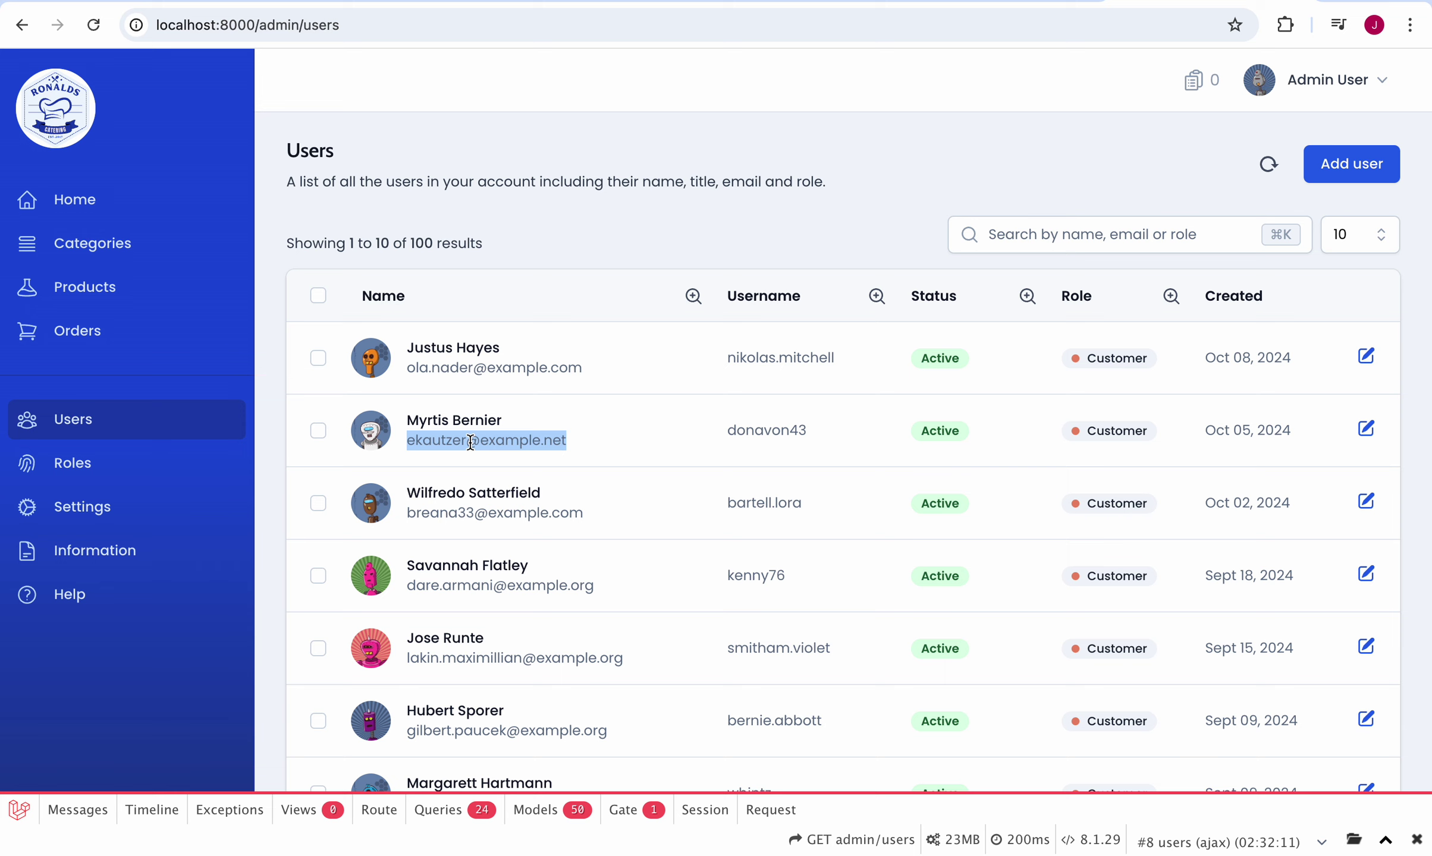
Step: Go to Settings from the Admin User dropdown, then log out of the admin account
left_click(1361, 82)
left_click(1260, 149)
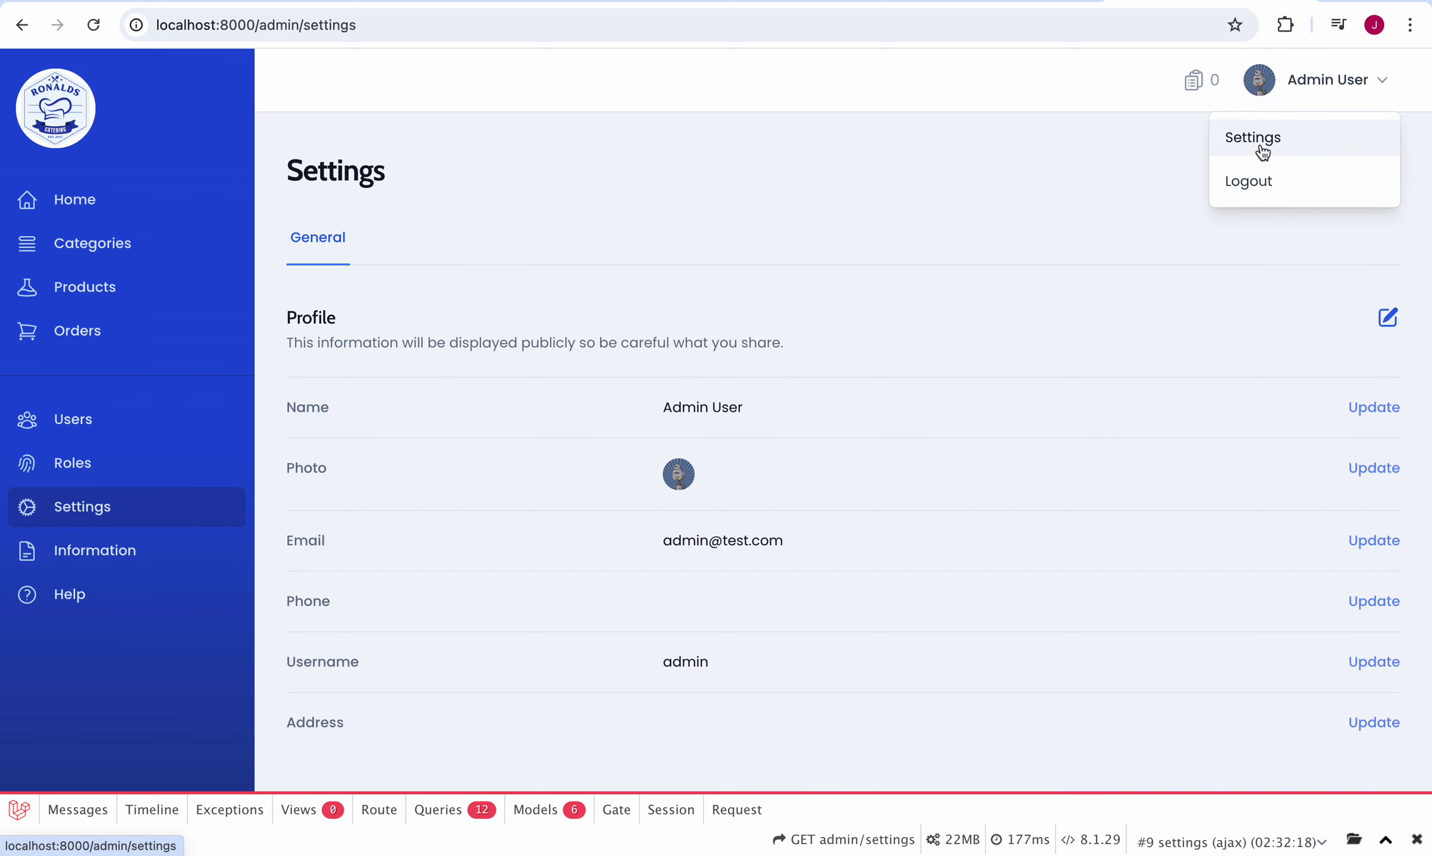
scroll(929, 444, "down", 8)
scroll(1016, 287, "up", 8)
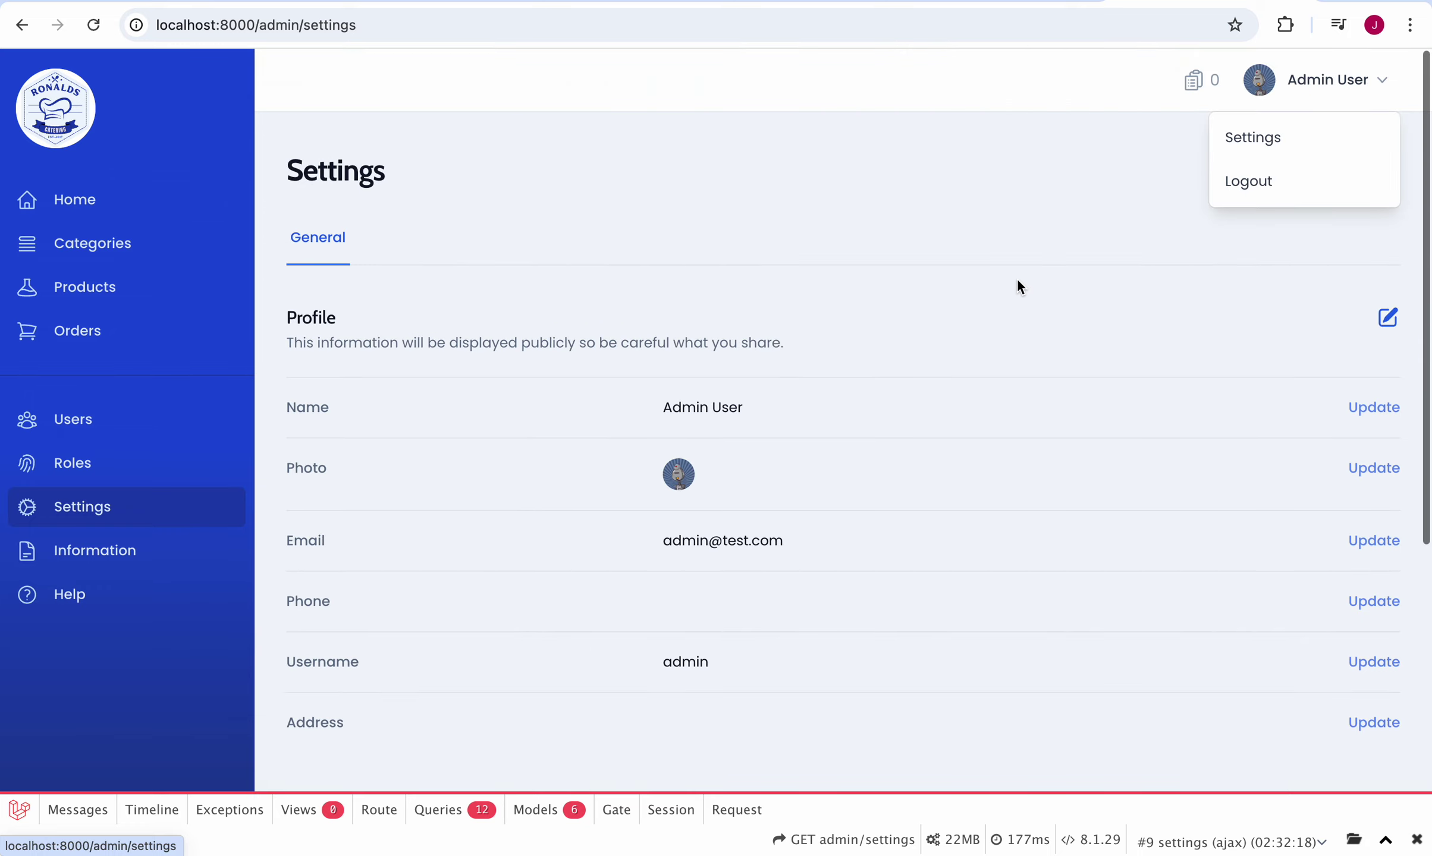
left_click(1242, 184)
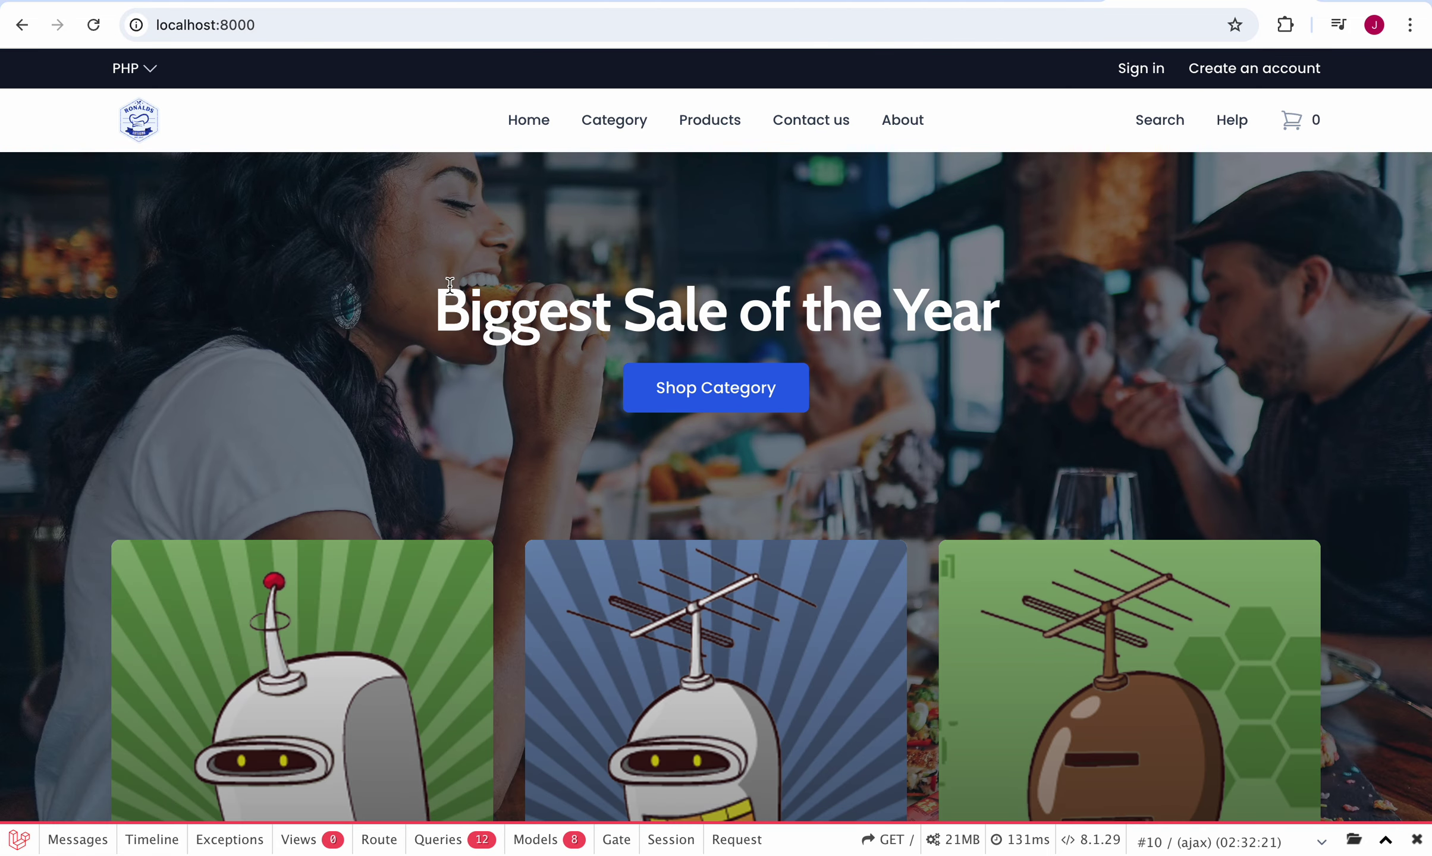
Step: Sign in on the storefront with the copied customer e-mail and password, declining Chrome's save-password offer
left_click(1139, 69)
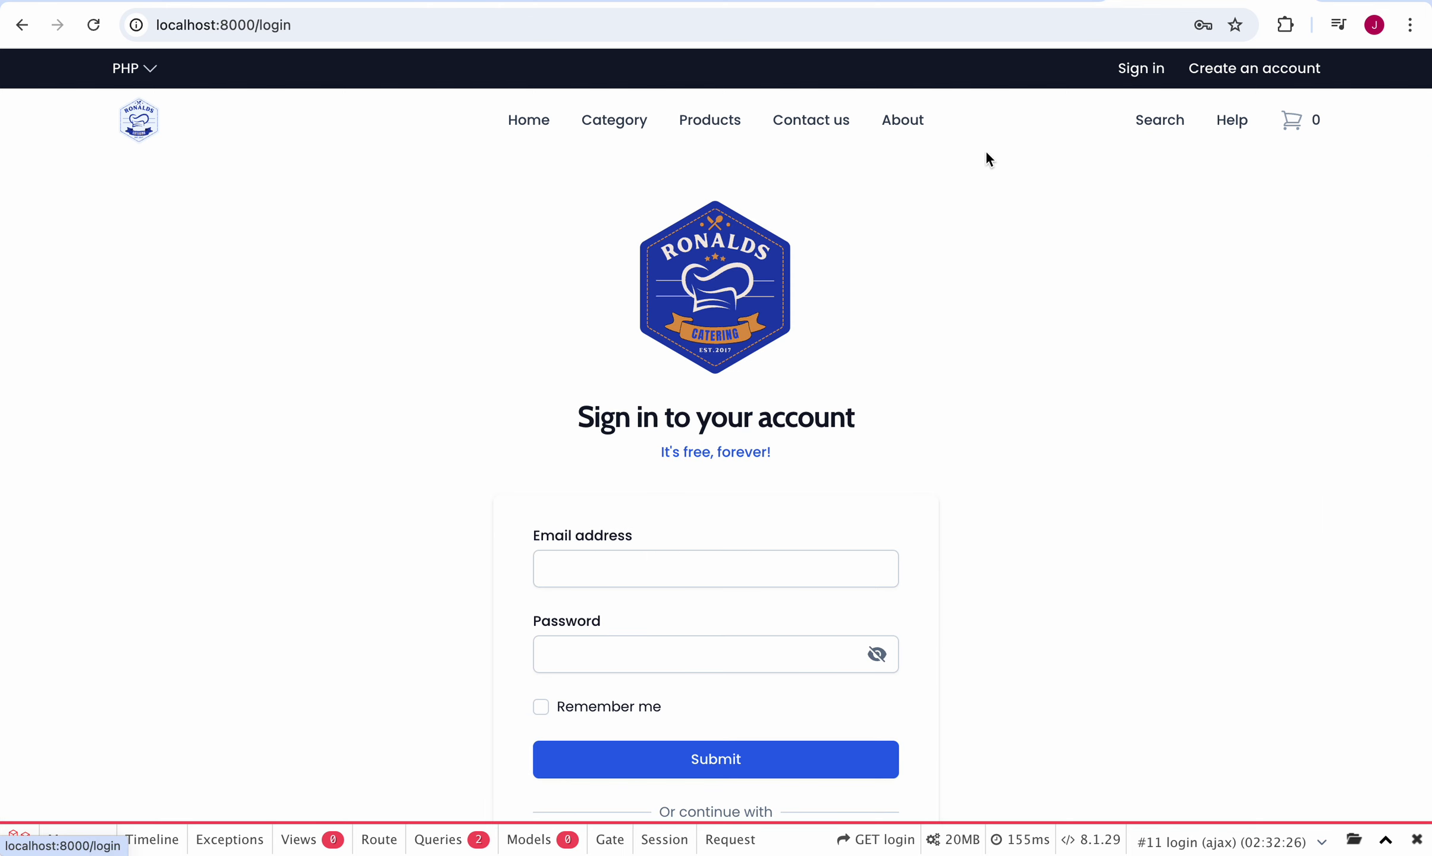
left_click(620, 574)
type("ekautzer@example.net")
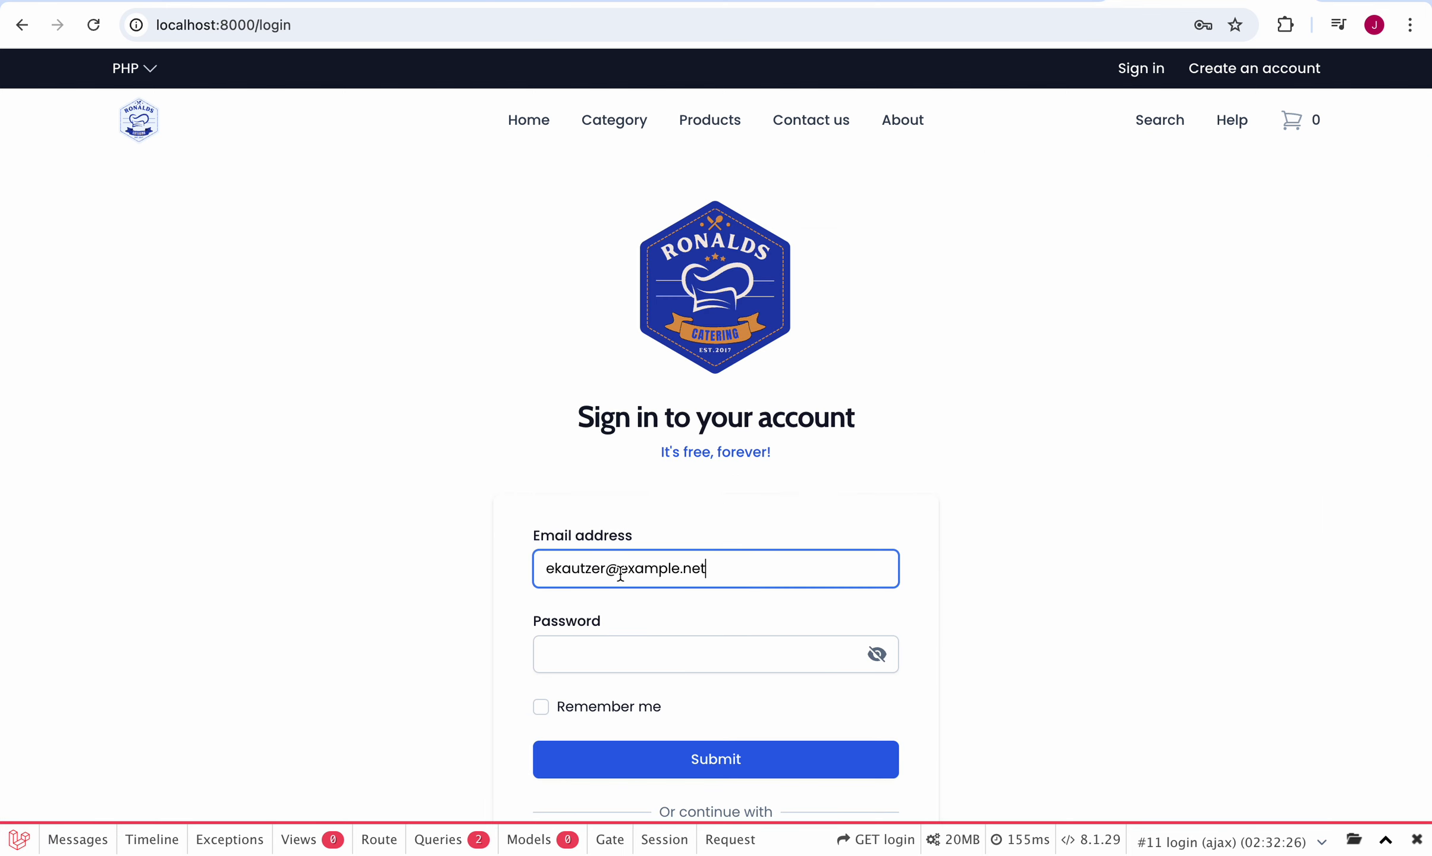
left_click(597, 655)
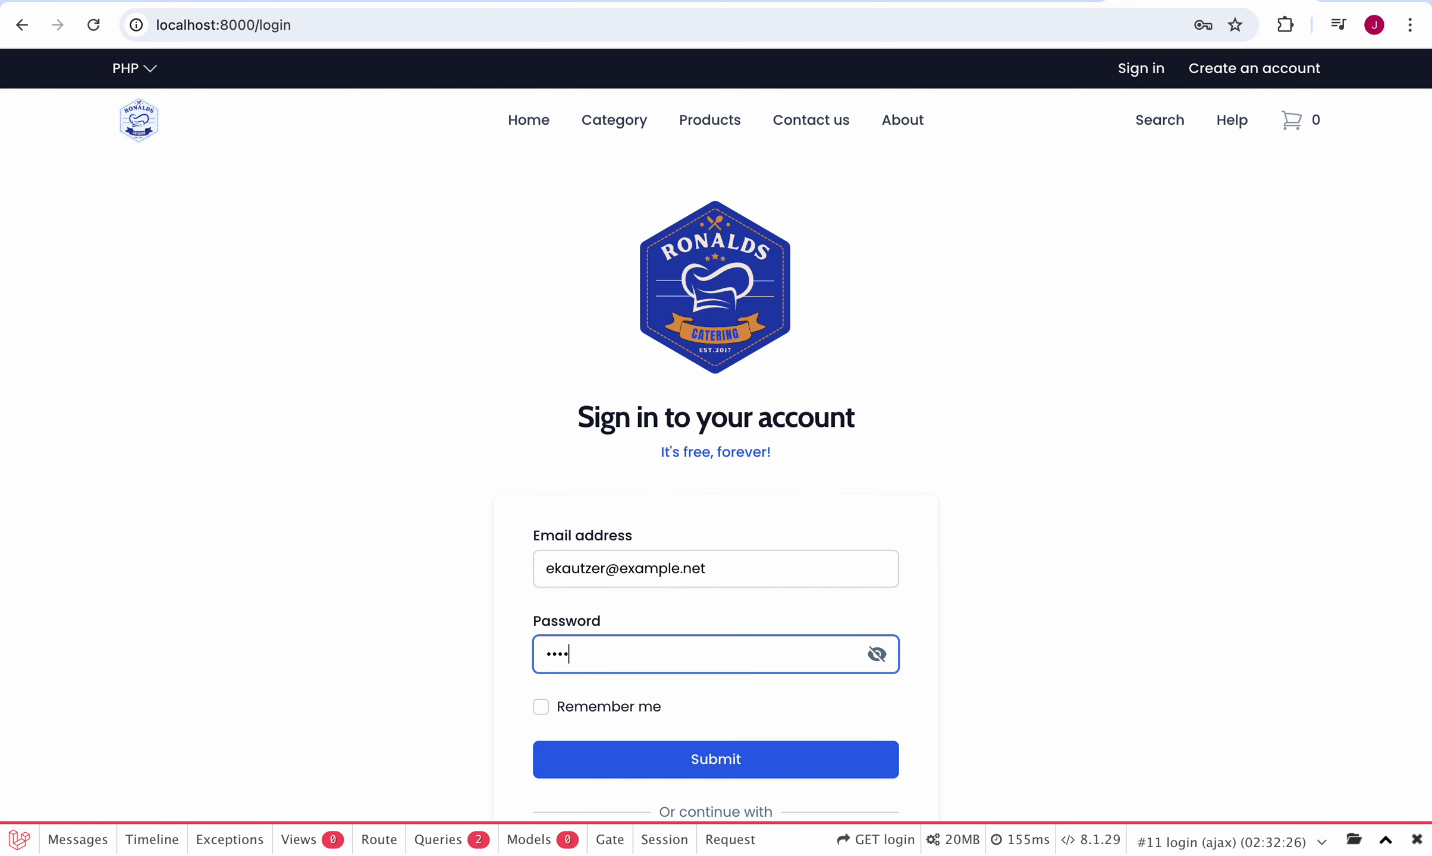
left_click(644, 771)
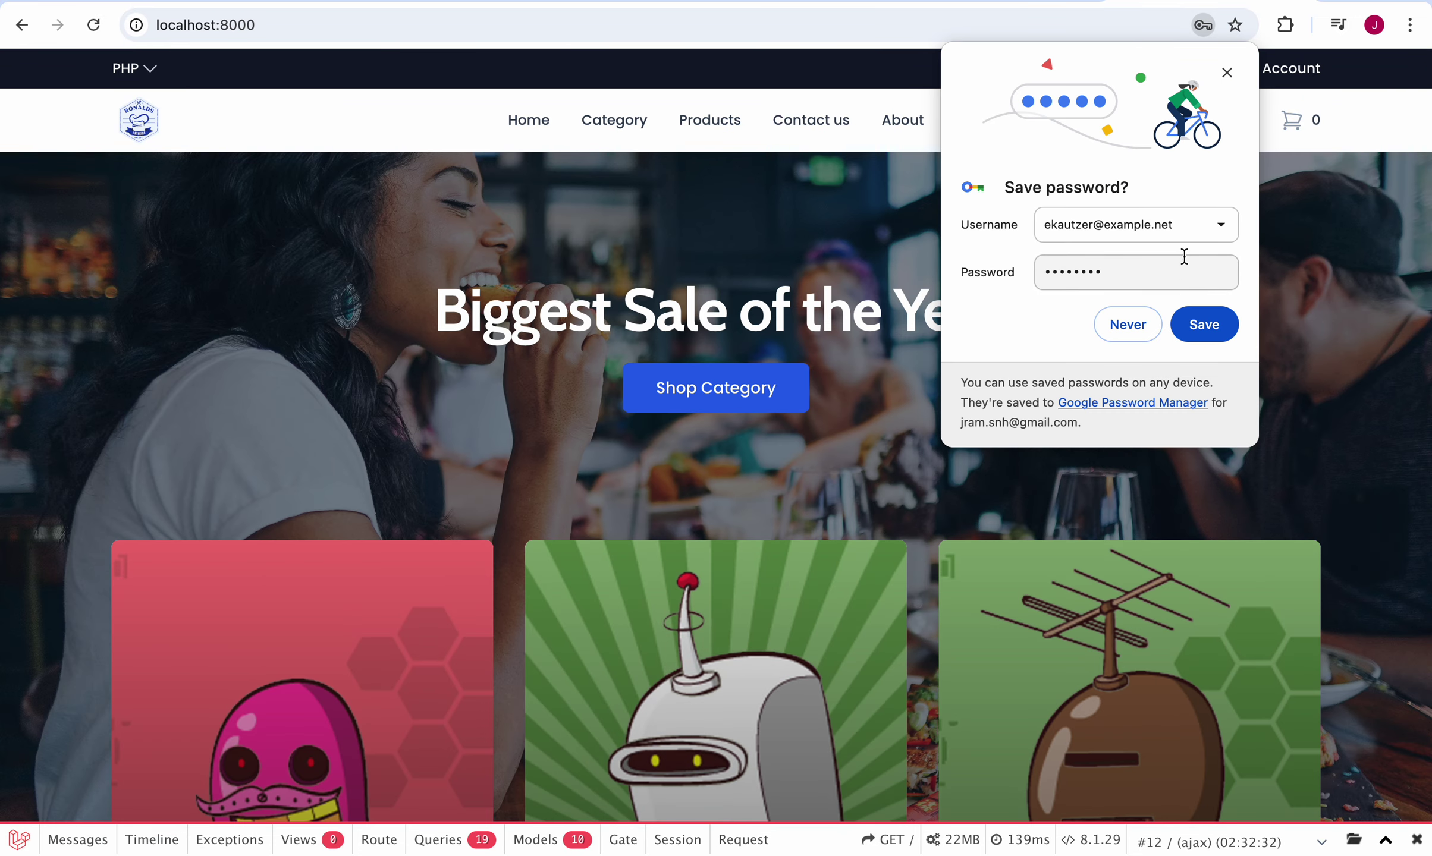
left_click(1198, 324)
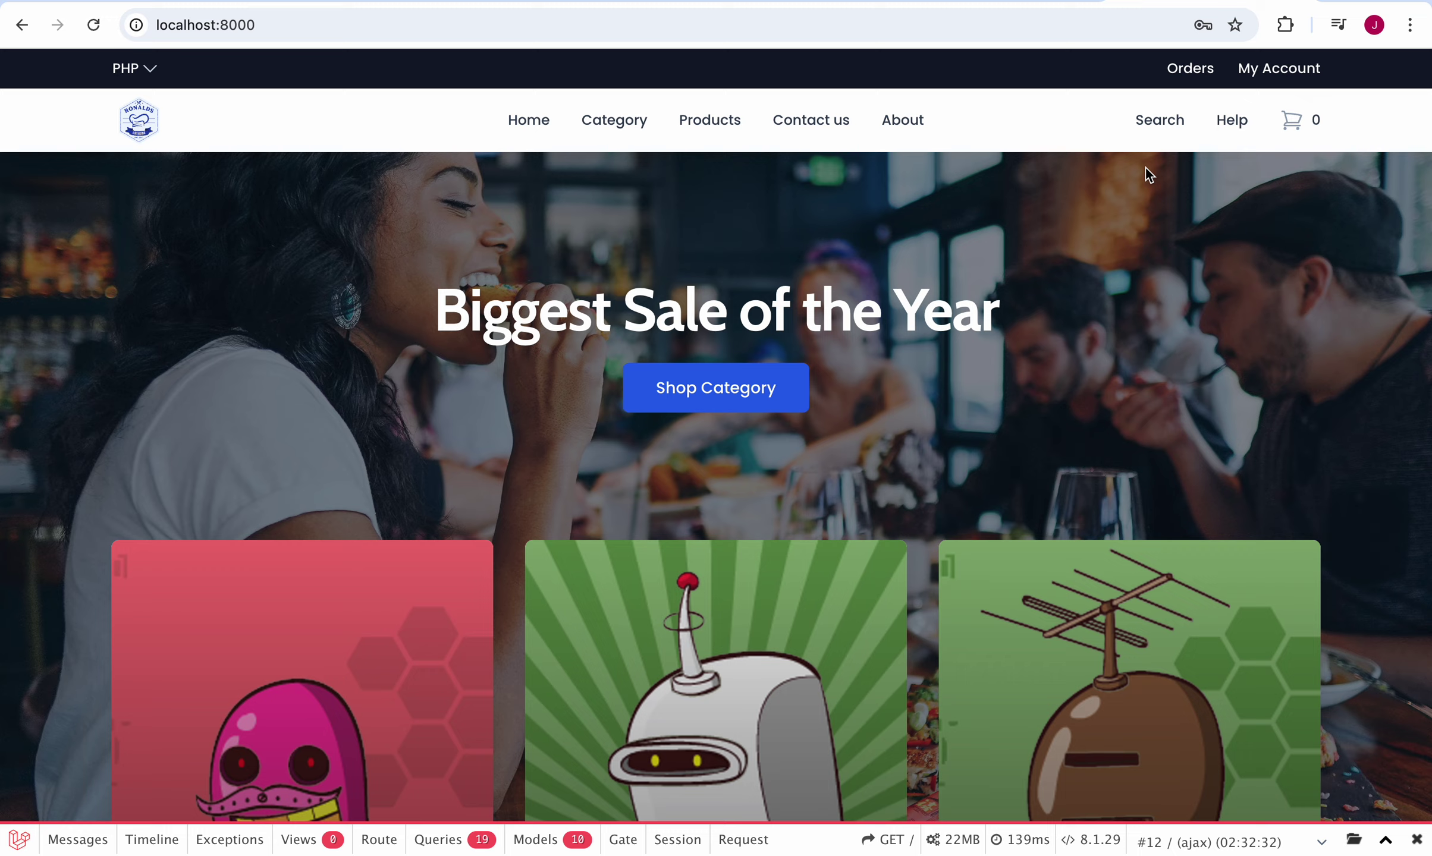
Step: Browse the Shop by Category listing of food categories
left_click(656, 386)
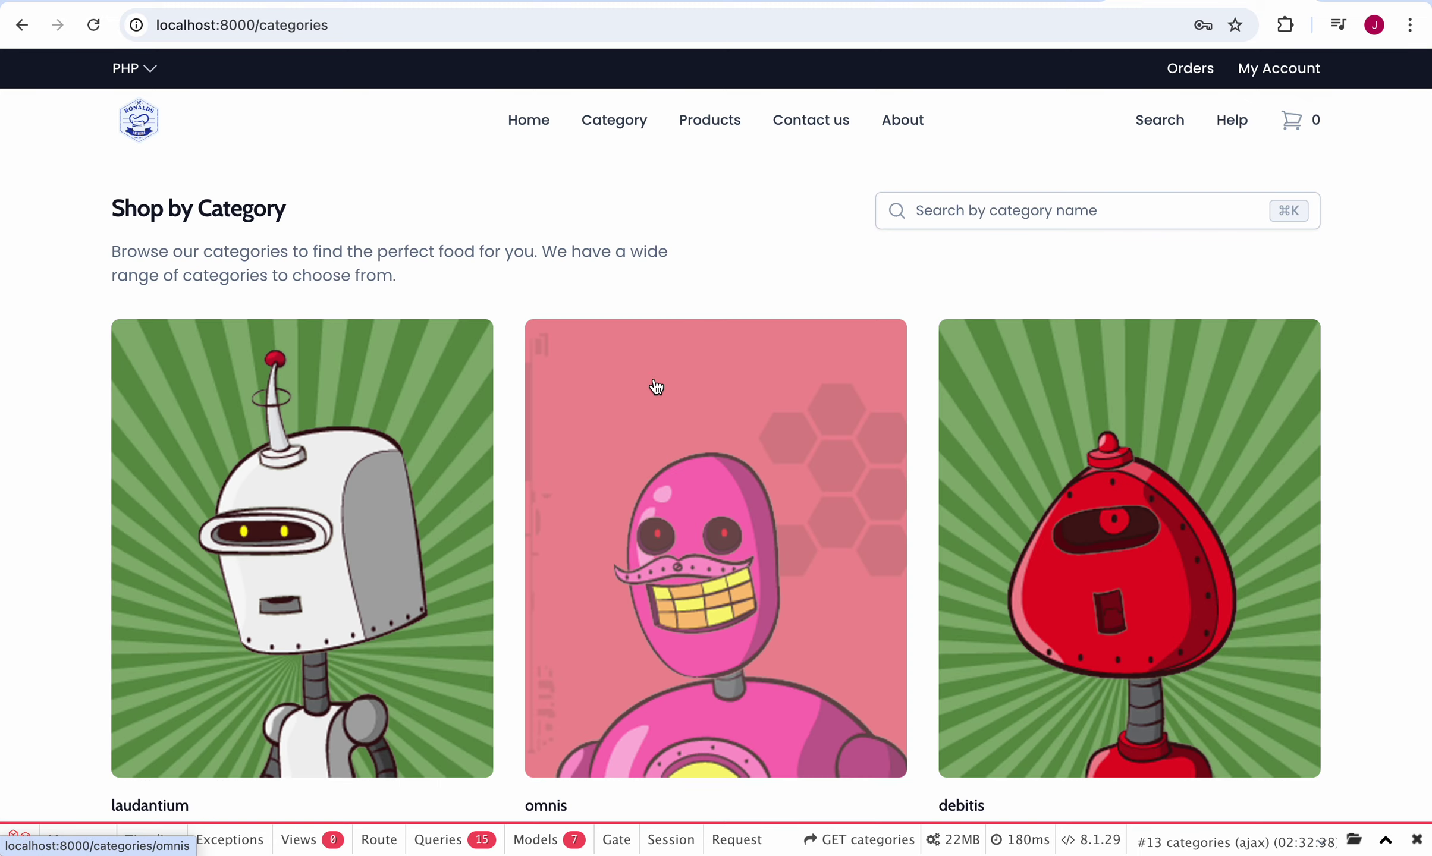
scroll(656, 386, "down", 20)
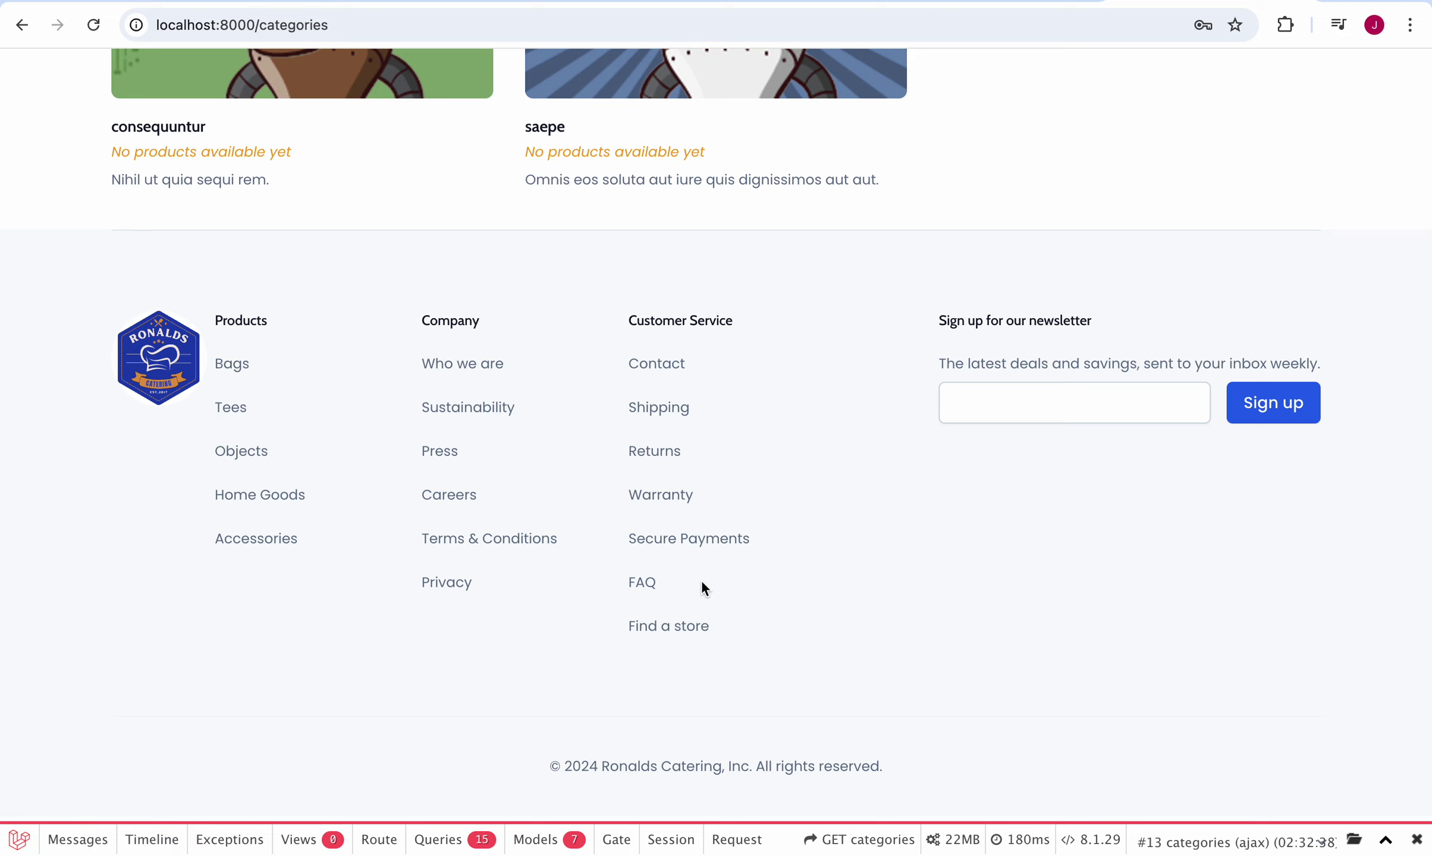
scroll(703, 585, "up", 8)
scroll(703, 589, "up", 5)
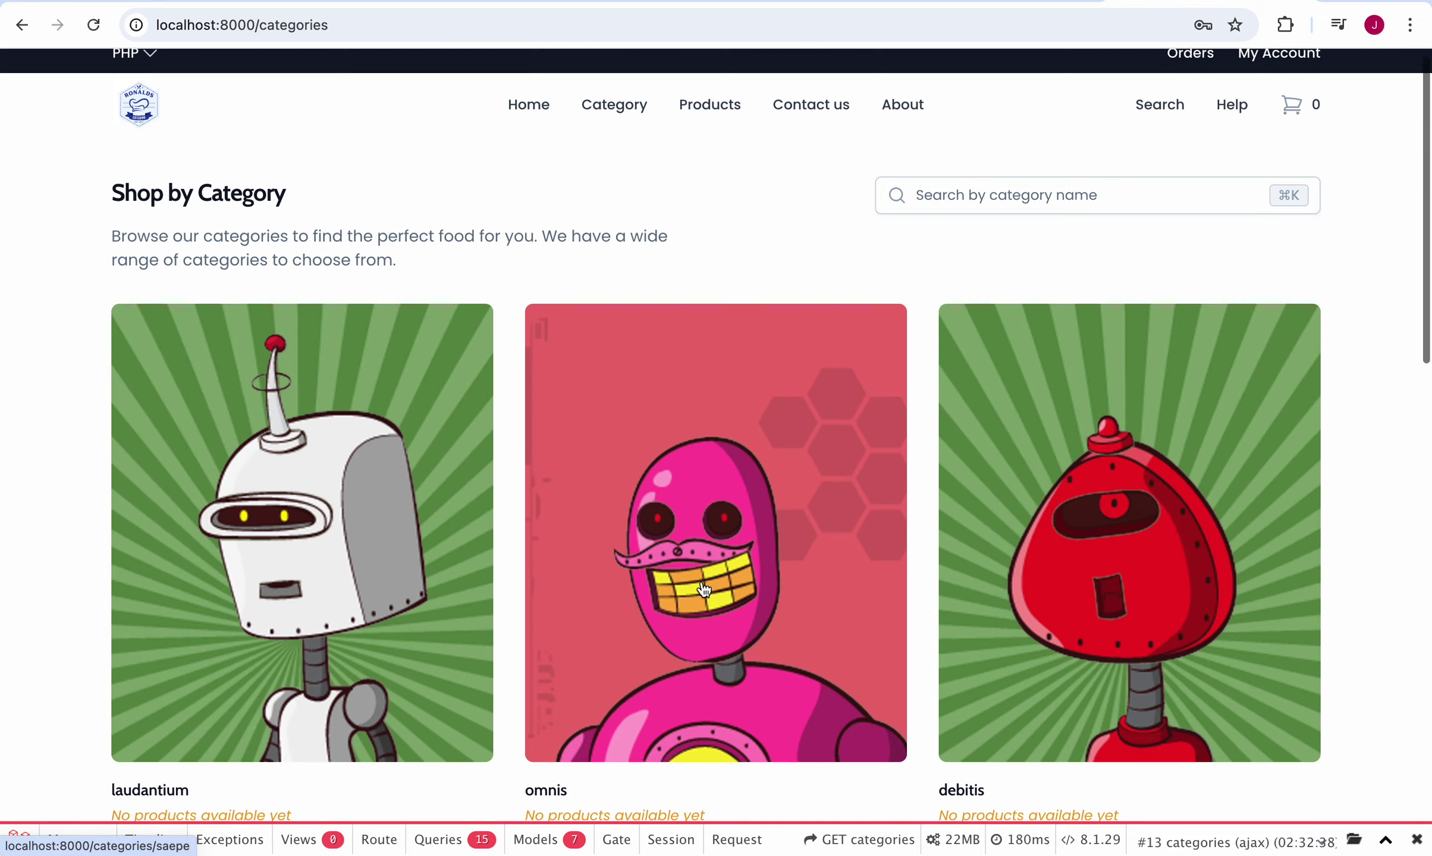
scroll(703, 588, "down", 5)
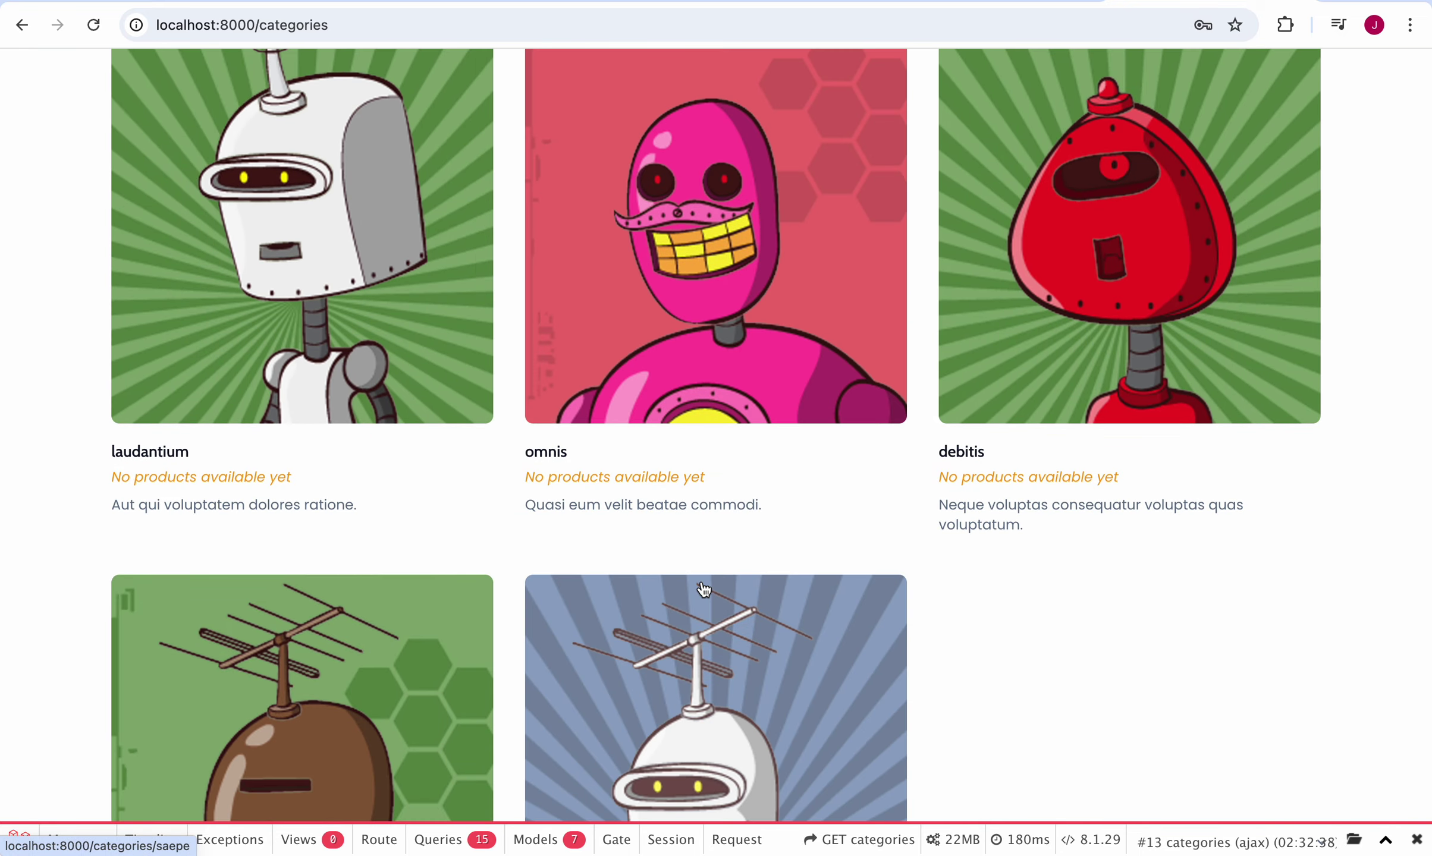
scroll(703, 588, "down", 7)
scroll(703, 588, "up", 12)
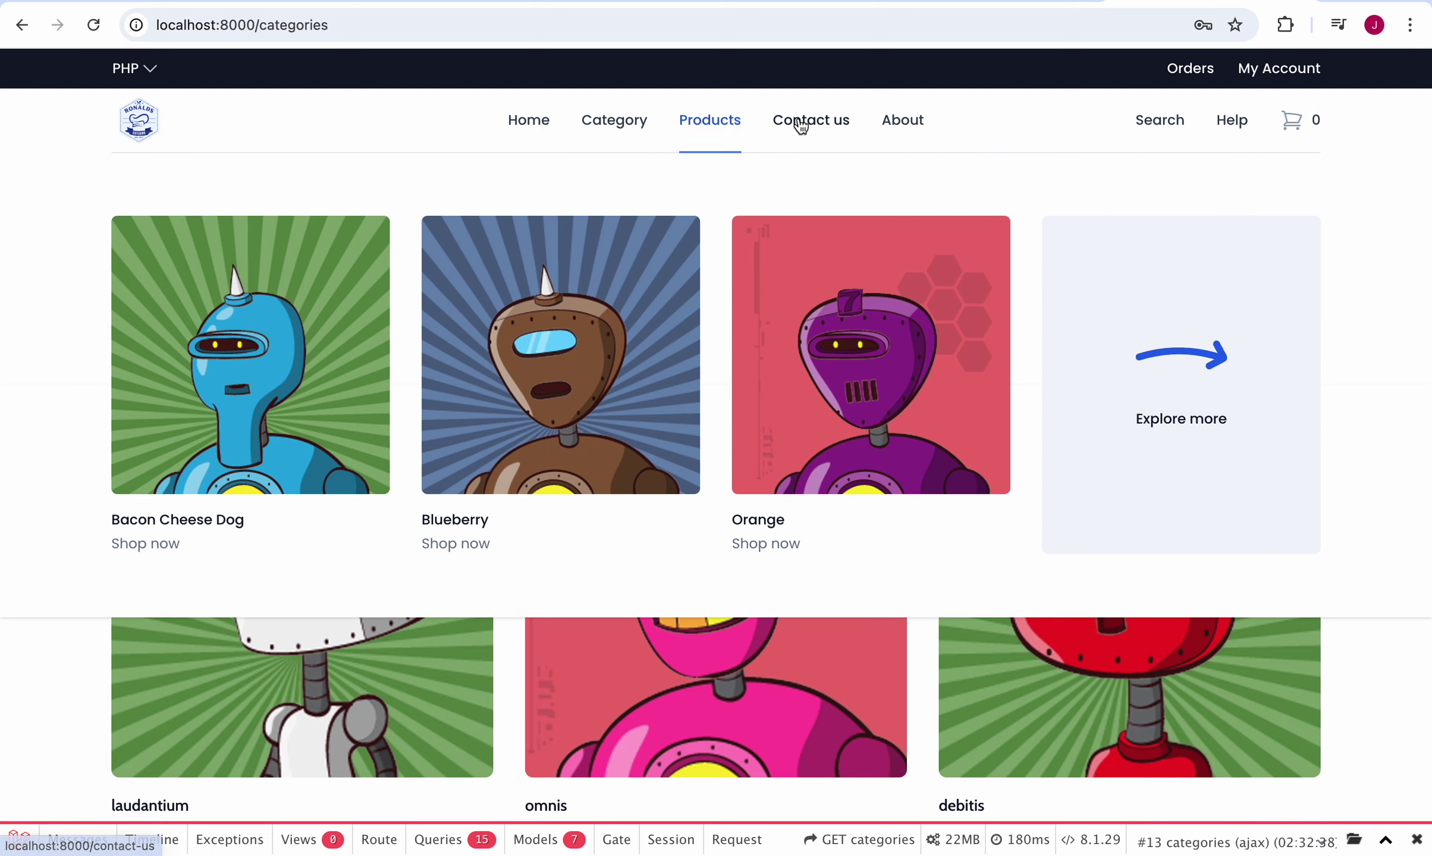
Step: Visit the Contact us and About Us pages, then return to the storefront home page
left_click(790, 122)
left_click(903, 127)
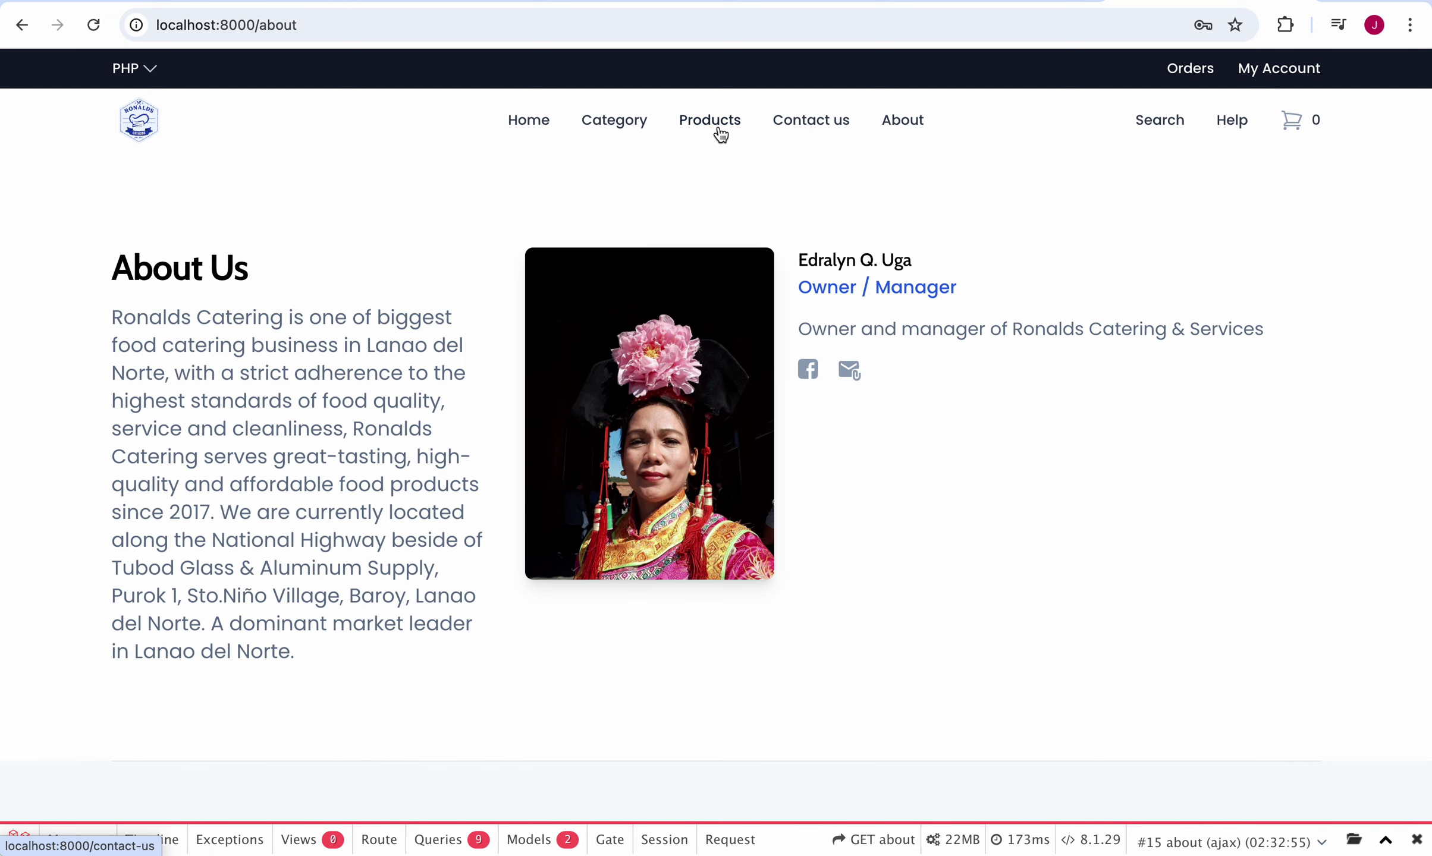
left_click(525, 125)
Step: Open the Bacon Cheese Dog product page, then check My Account and the order history
scroll(621, 397, "down", 15)
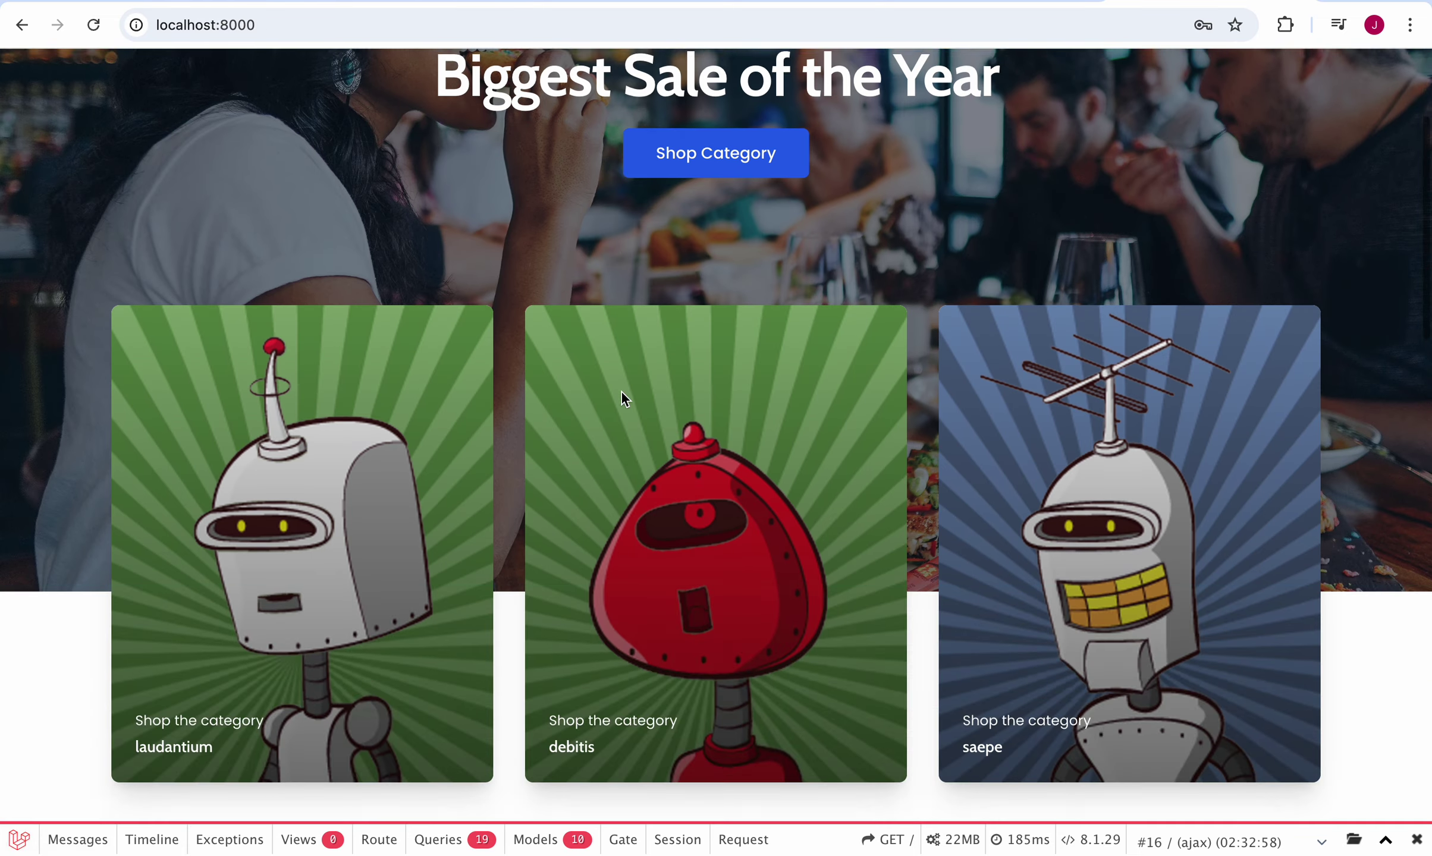
scroll(623, 399, "up", 15)
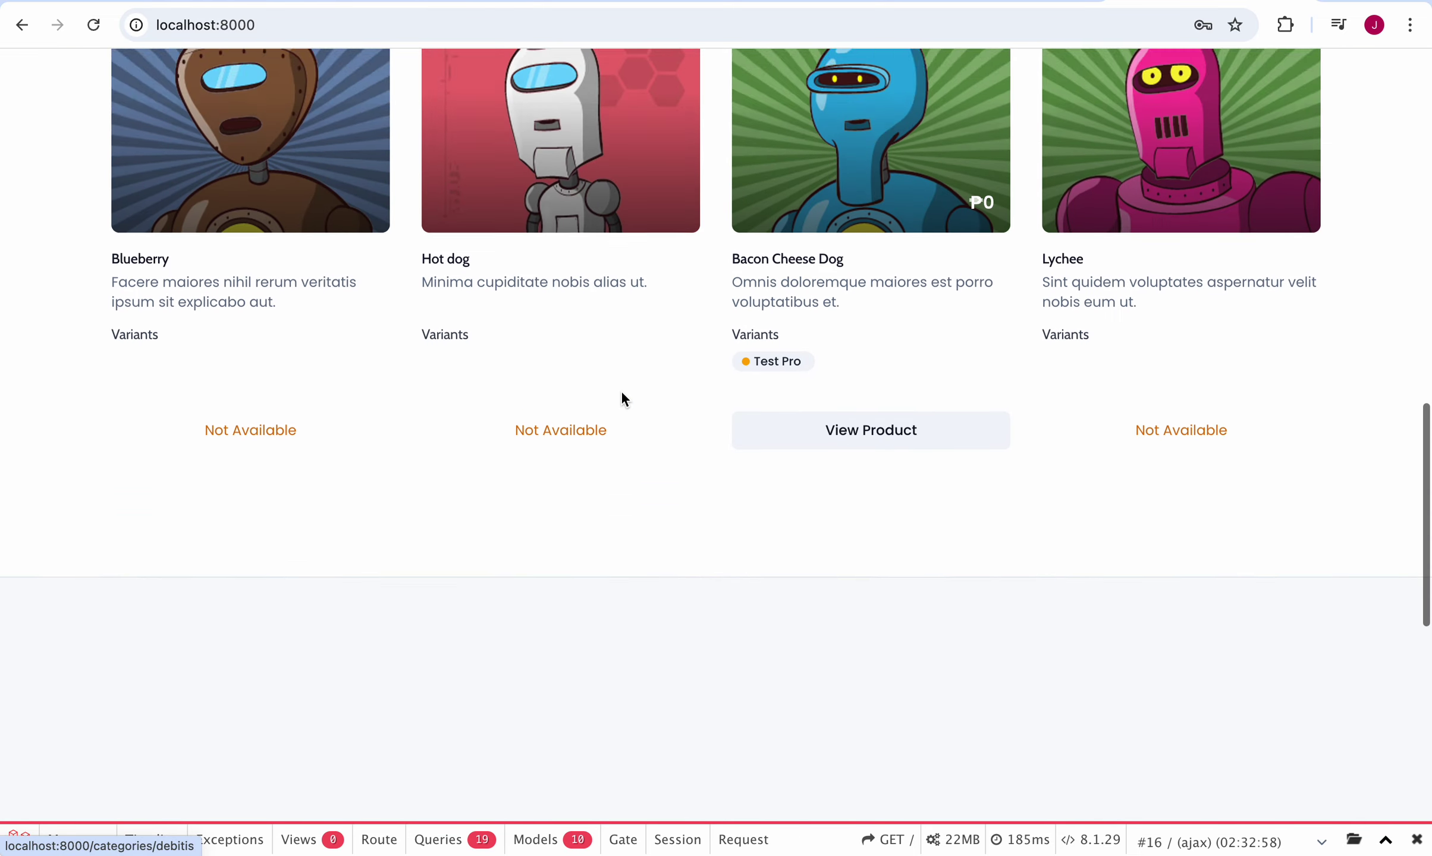
scroll(623, 400, "down", 10)
scroll(623, 400, "down", 5)
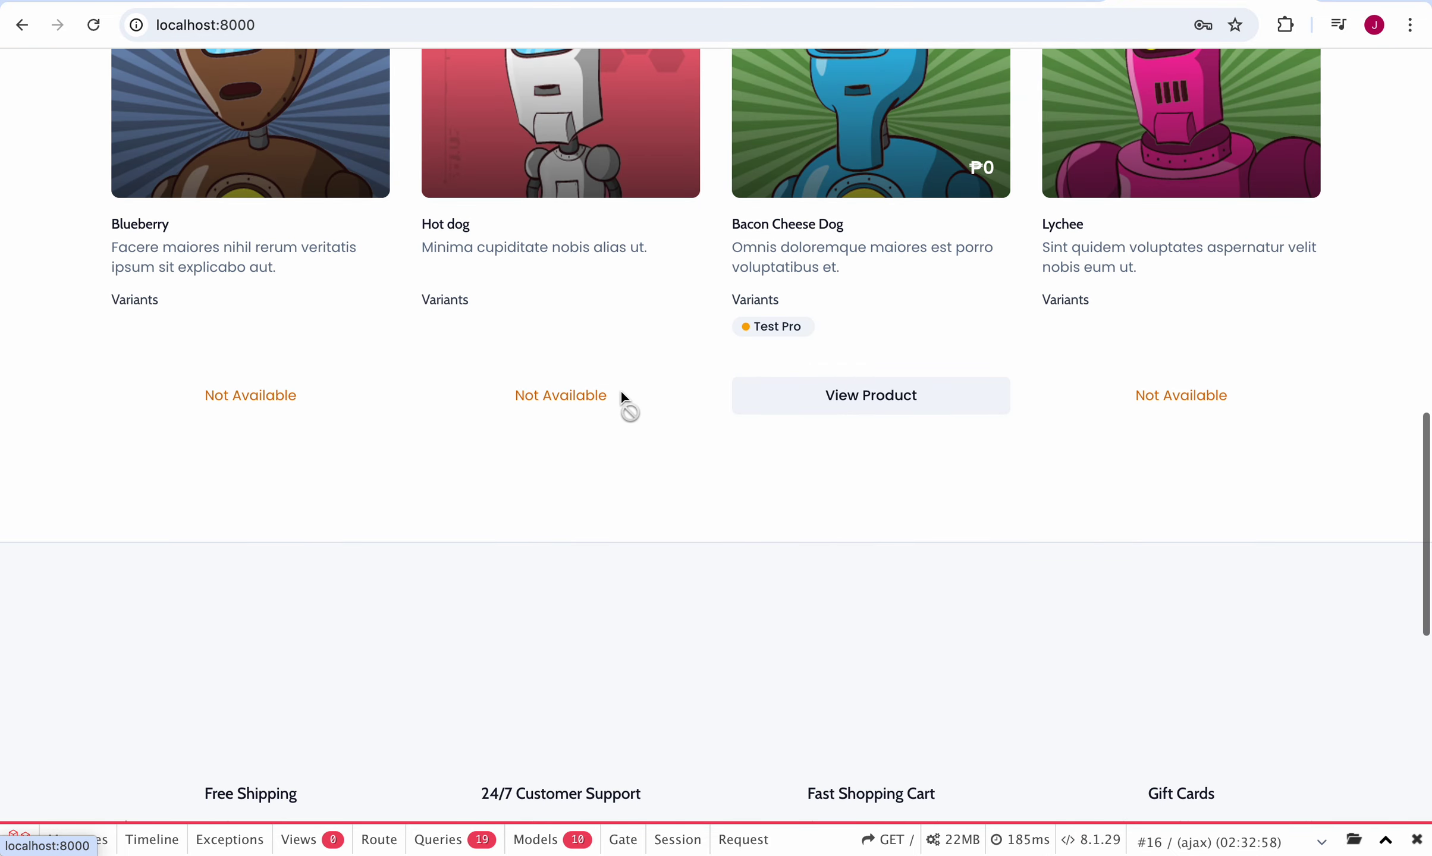
left_click(874, 399)
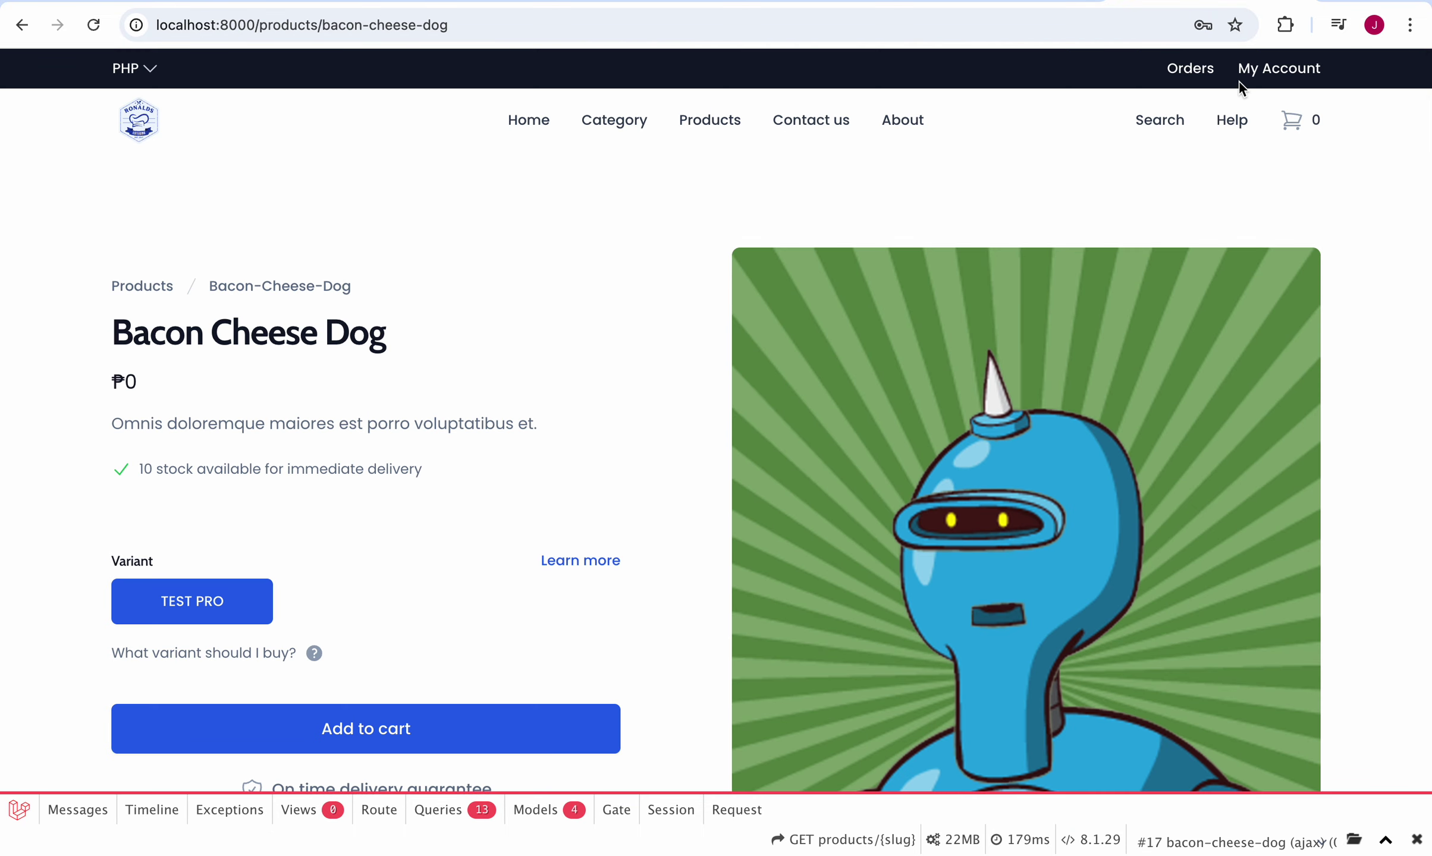
left_click(1273, 69)
left_click(1187, 69)
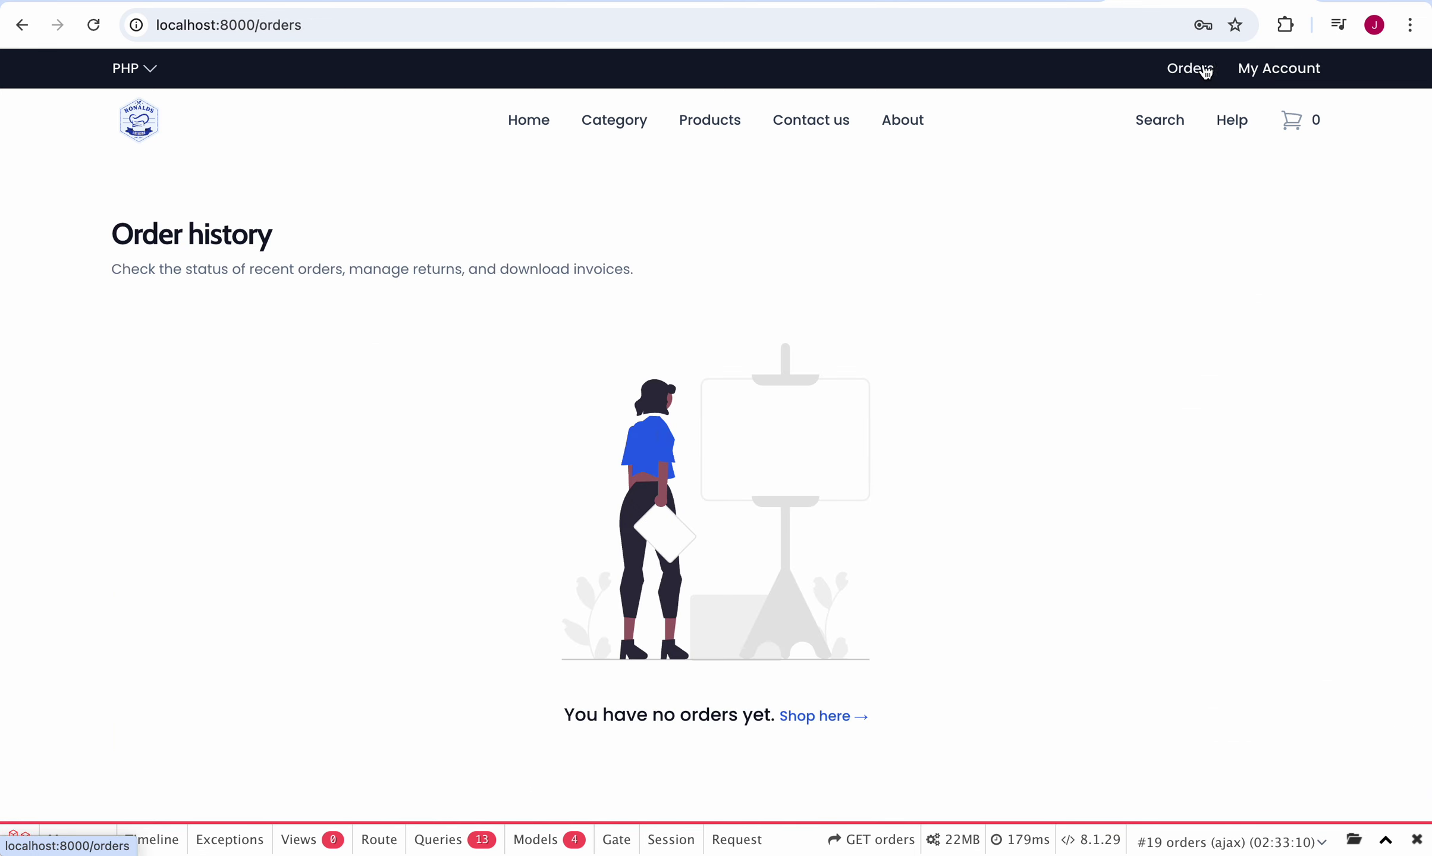
Step: Return to the storefront home, reopen Bacon Cheese Dog and add its TEST PRO variant to the cart
left_click(544, 126)
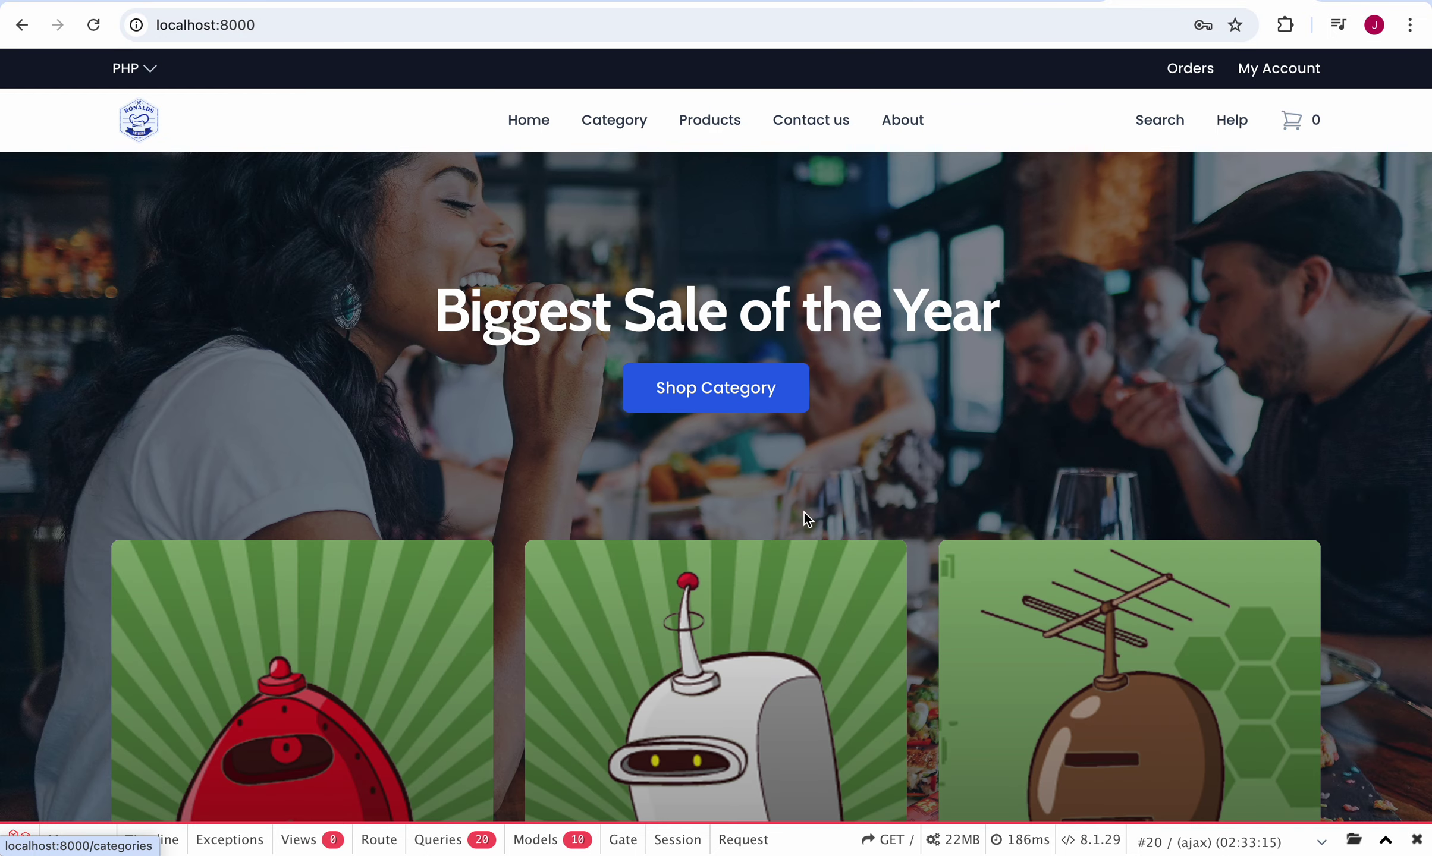
scroll(805, 513, "down", 10)
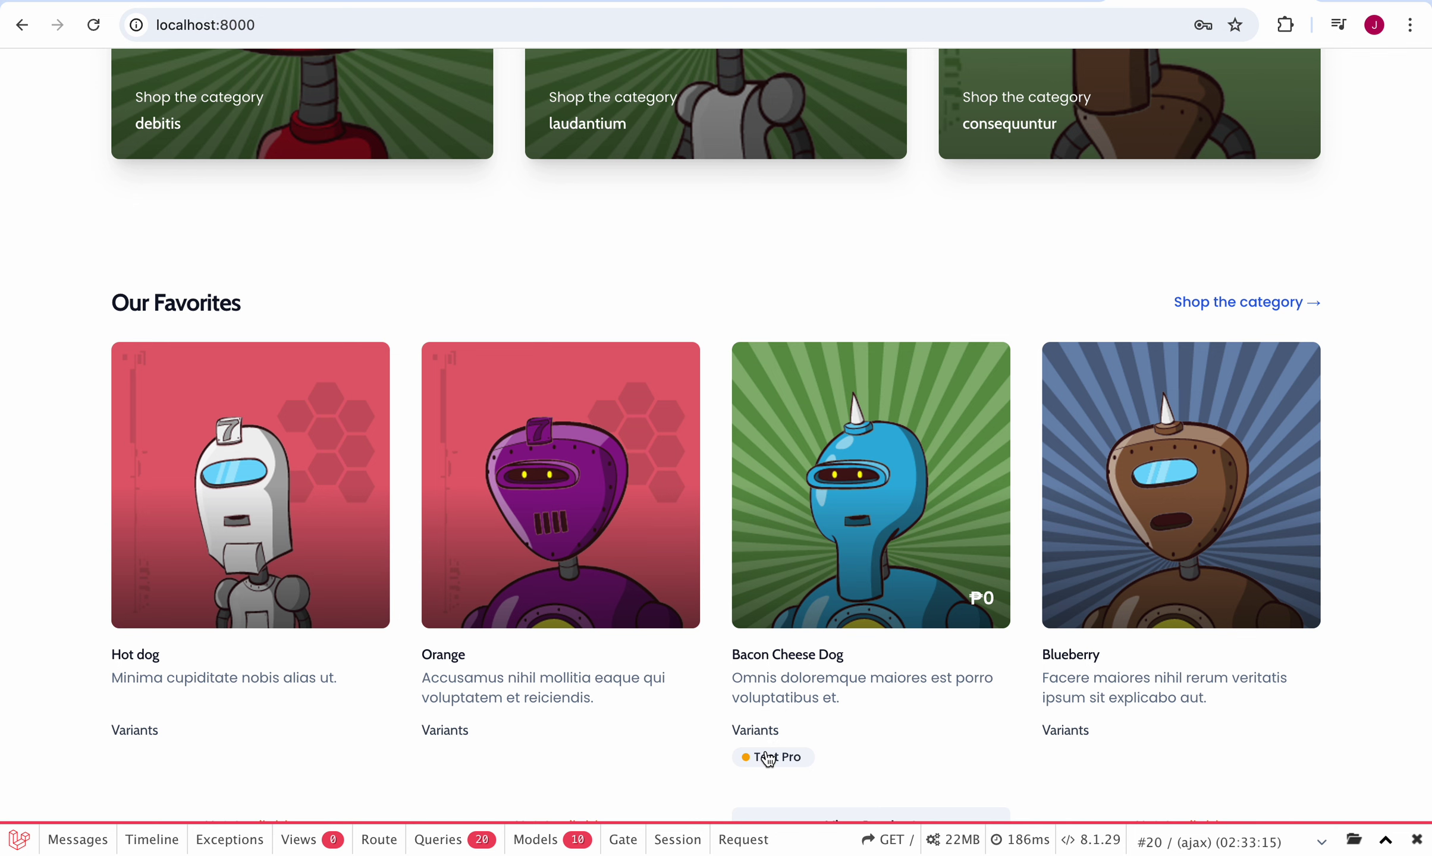
scroll(813, 587, "down", 3)
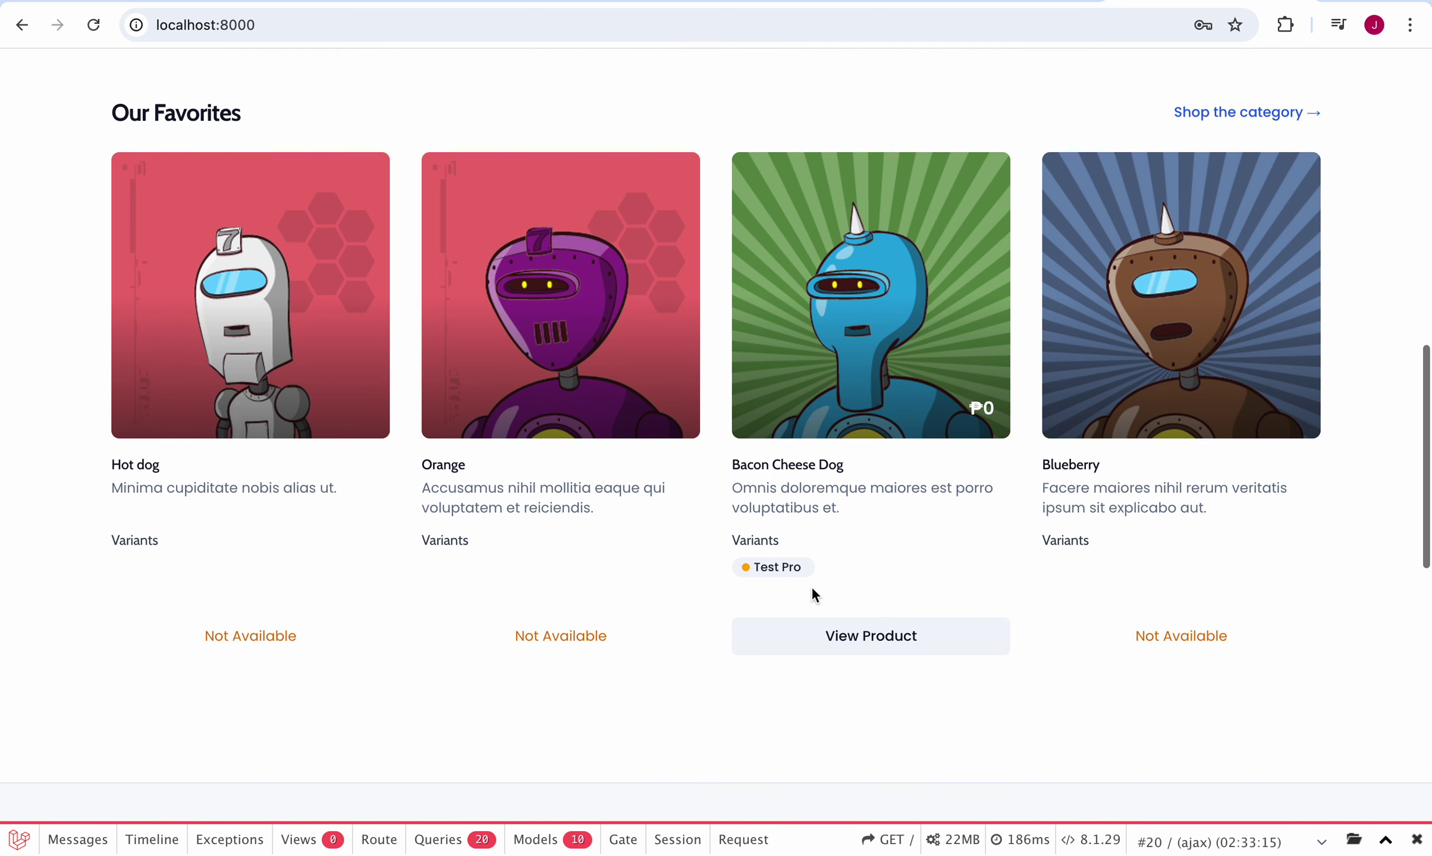
left_click(824, 630)
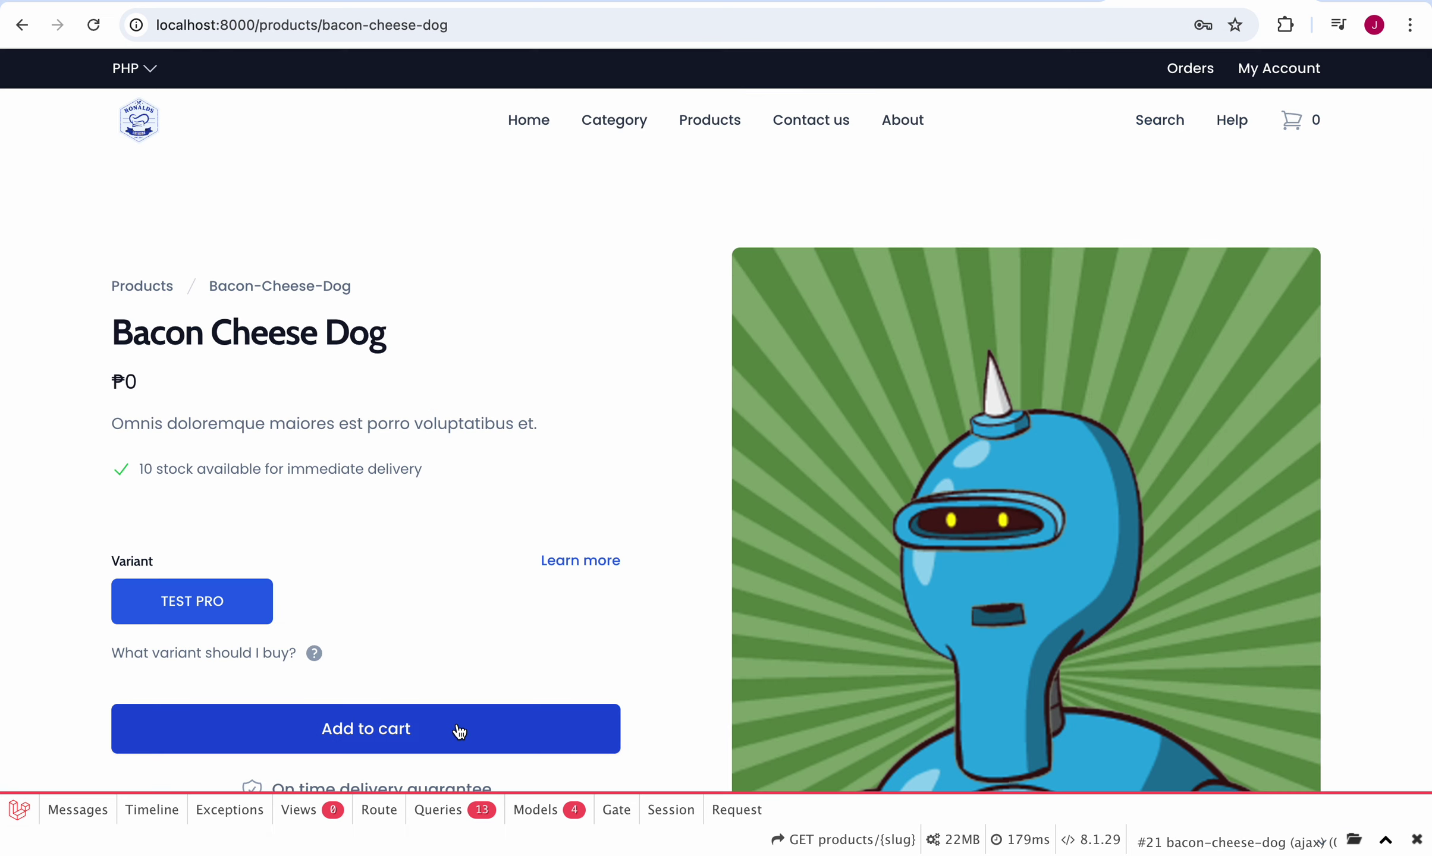
left_click(459, 731)
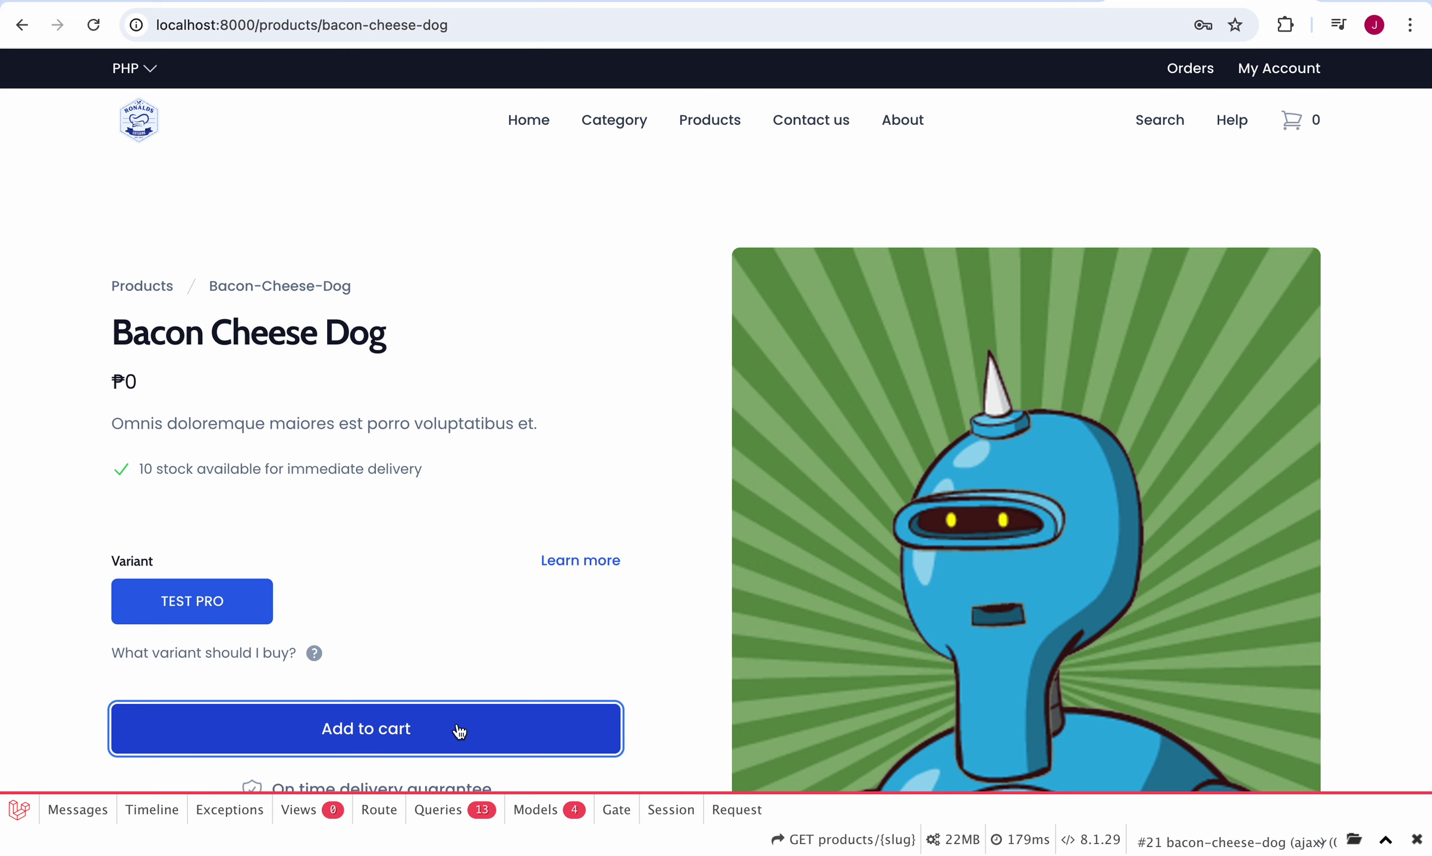
Step: Review the checkout form, then go back to the cart holding one Bacon Cheese Dog at ₱45.00
left_click(928, 606)
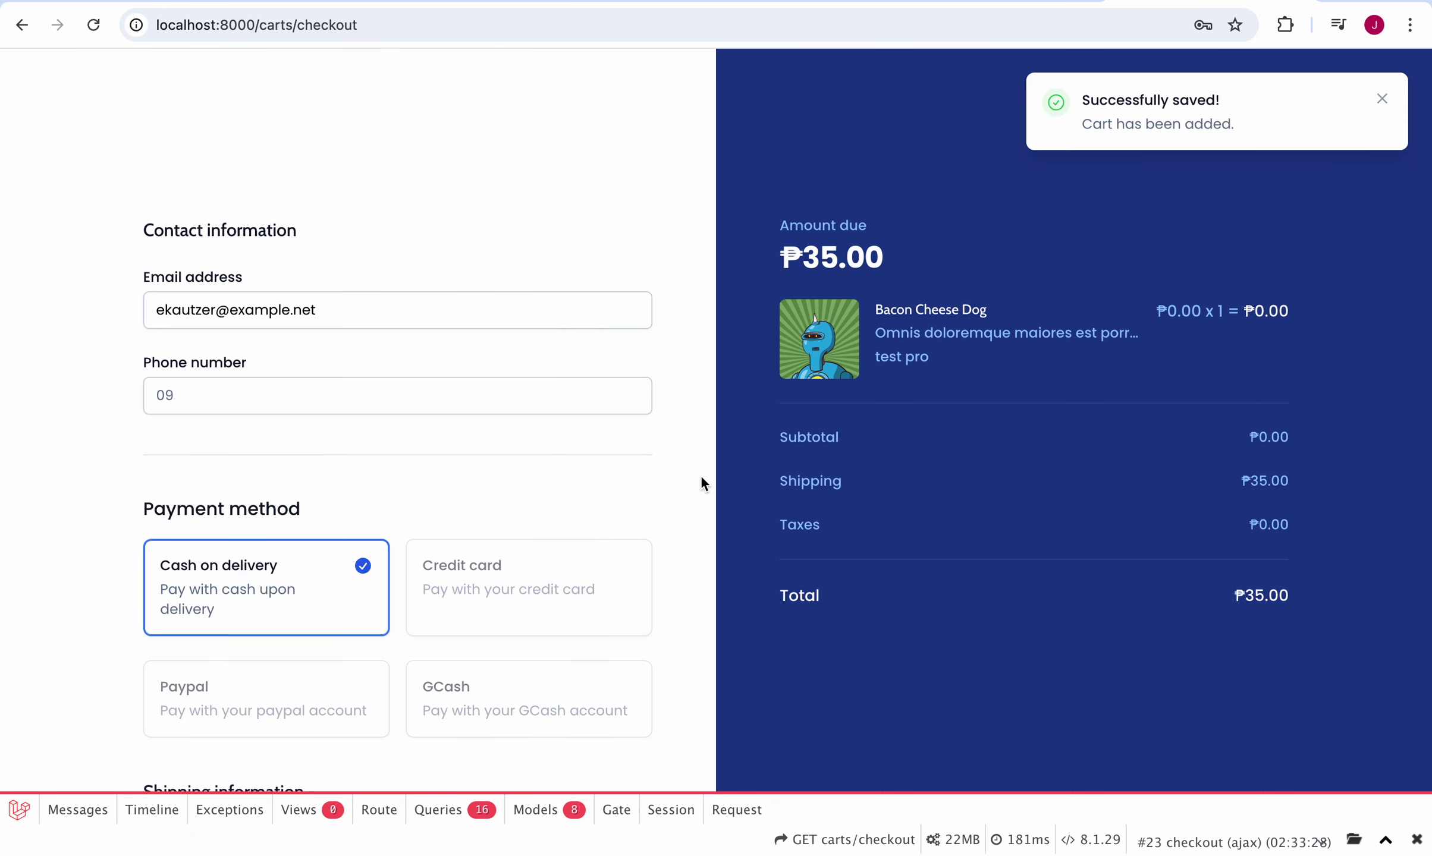
scroll(702, 479, "down", 12)
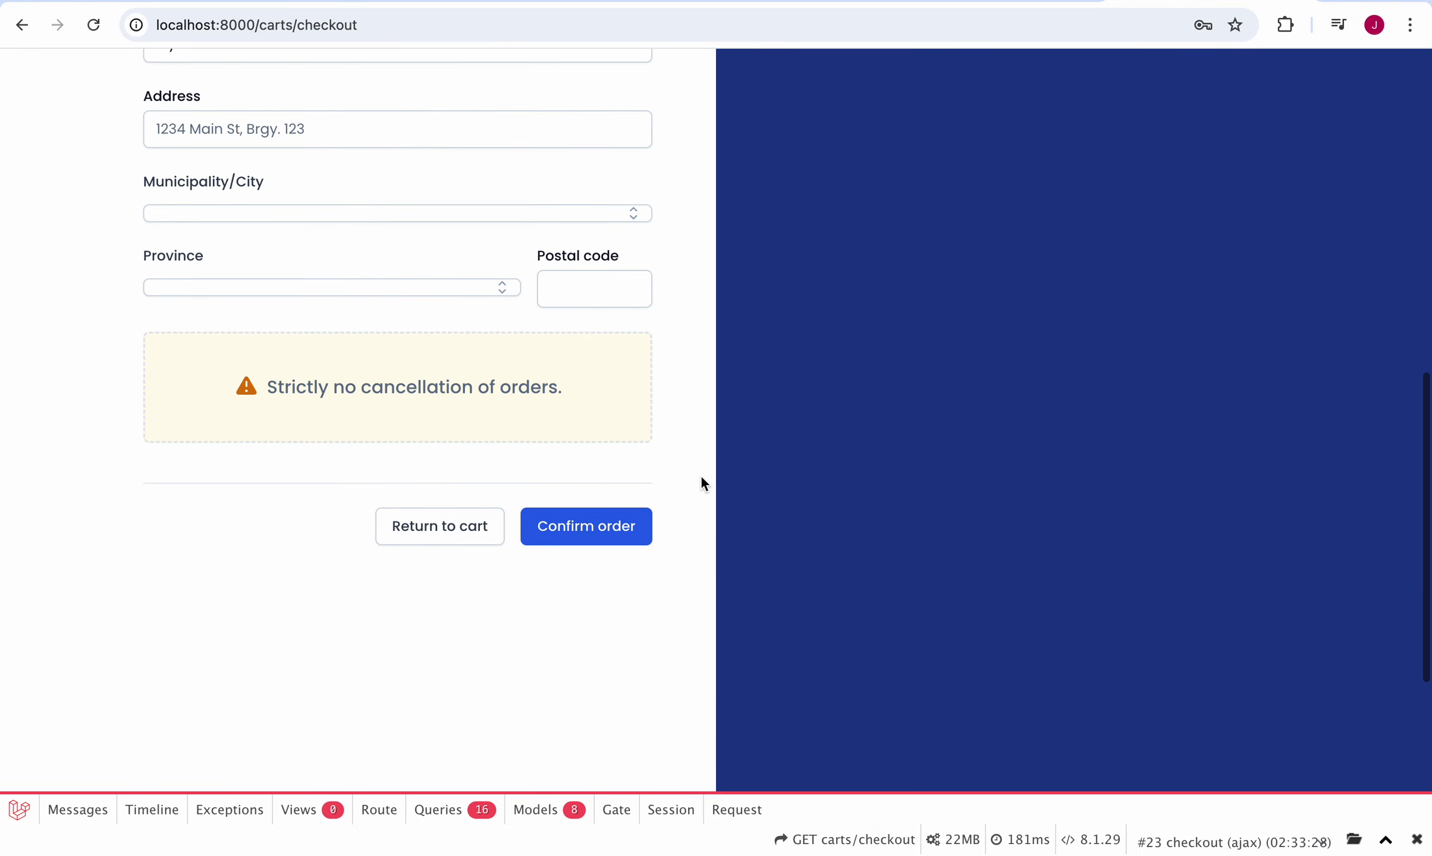
left_click(440, 535)
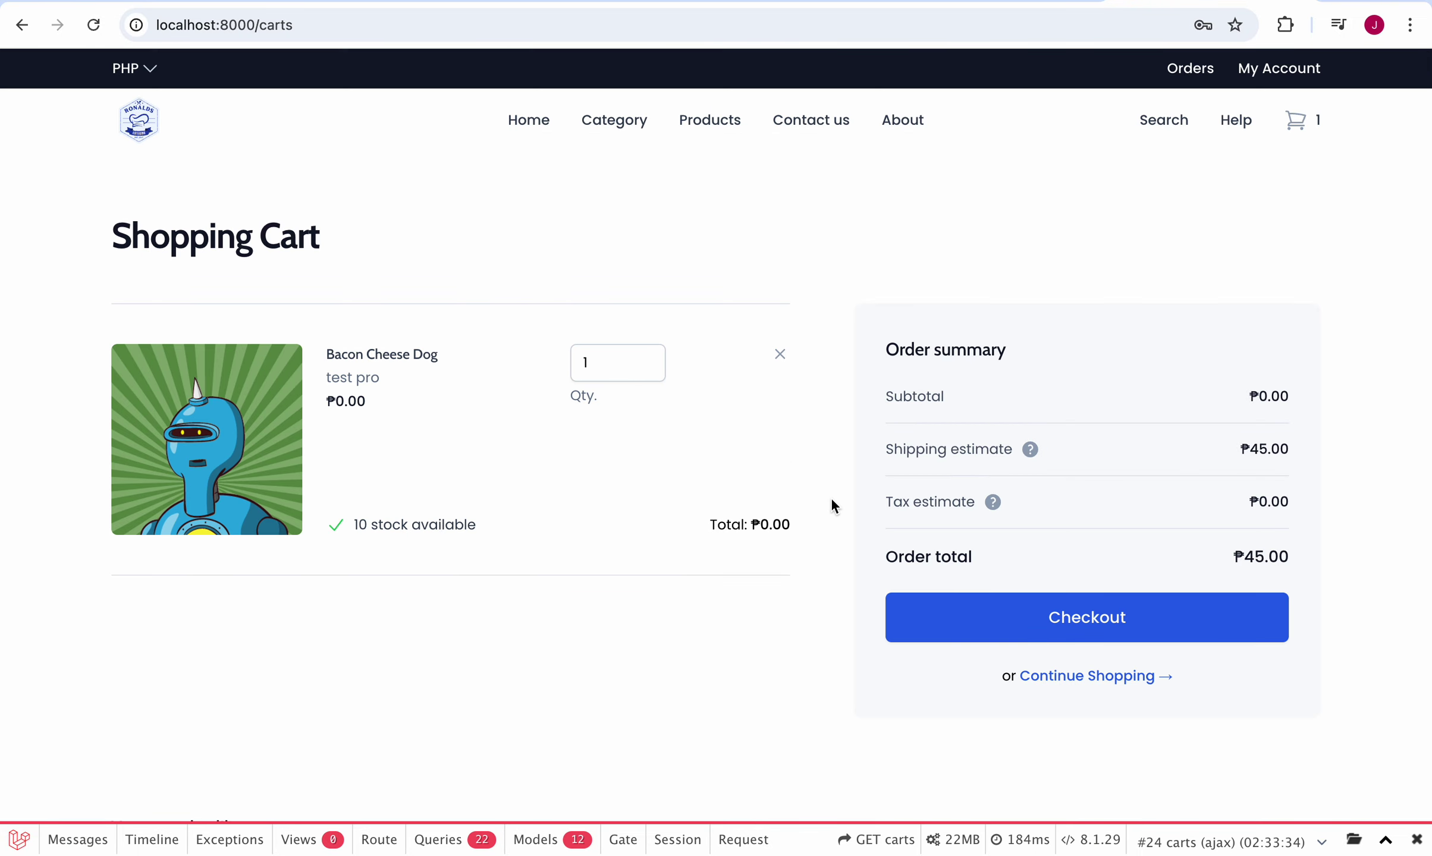